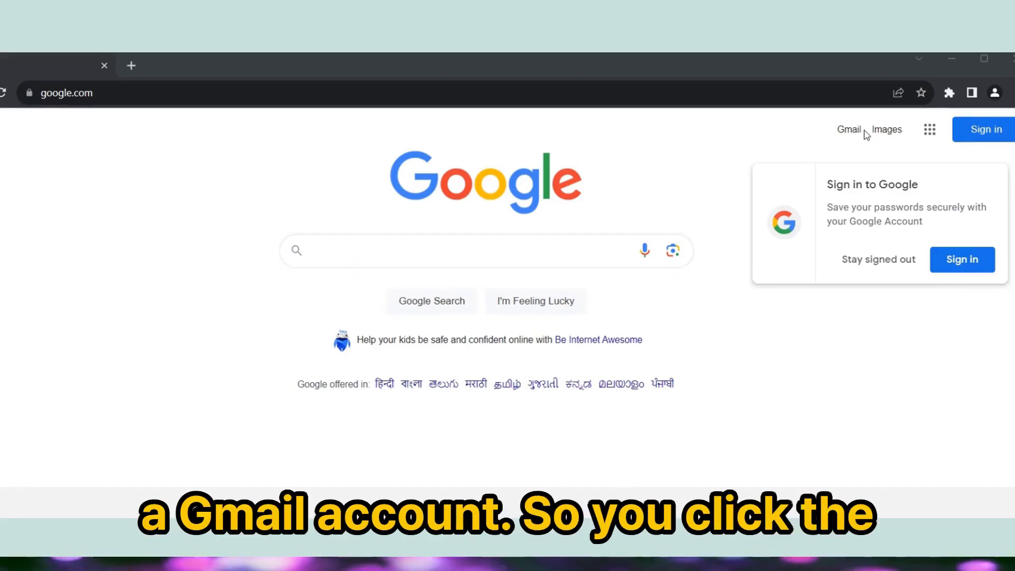
Open Google sign-in and start creating a new account for personal use.
{"action": "left_click", "coordinate": [982, 133]}
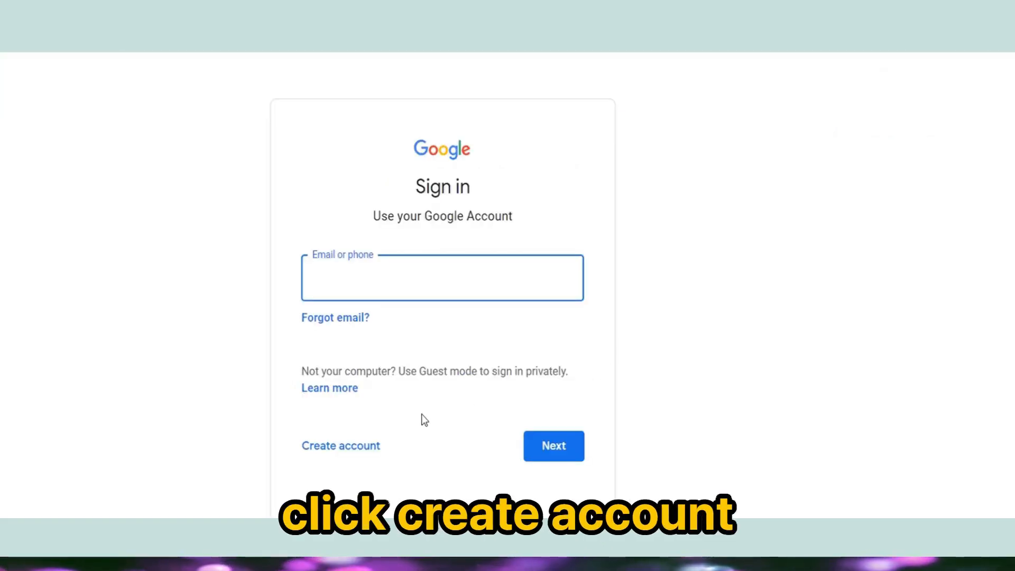
{"action": "left_click", "coordinate": [325, 452]}
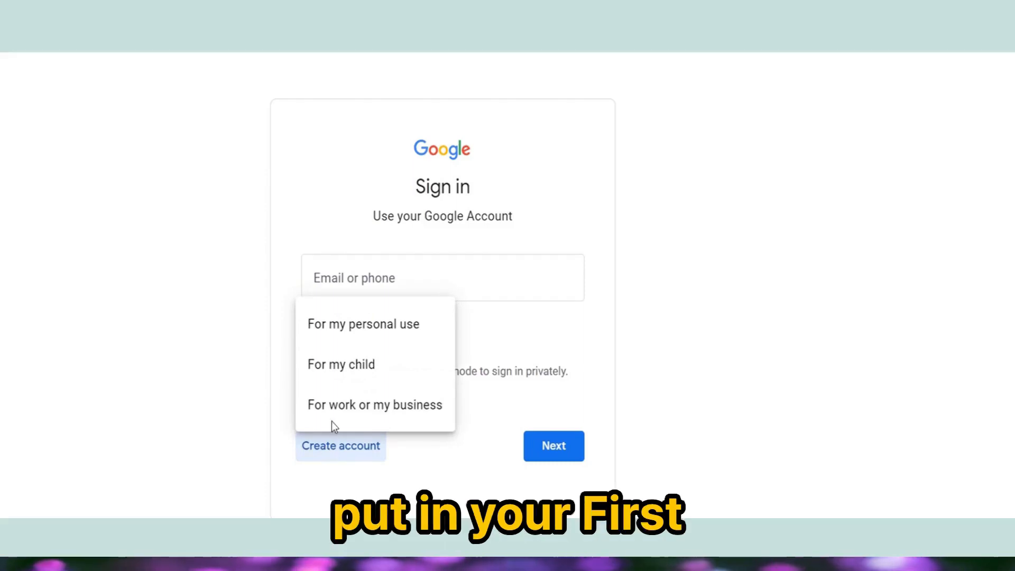
{"action": "left_click", "coordinate": [363, 328]}
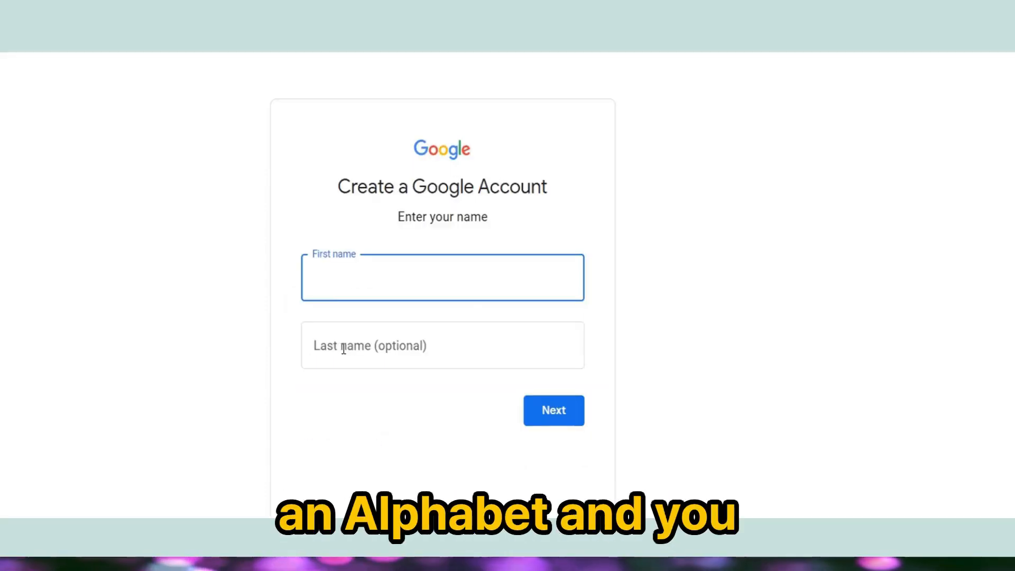
Fill in the first name and last name for the new Google account and continue to the next page.
{"action": "type", "text": "x"}
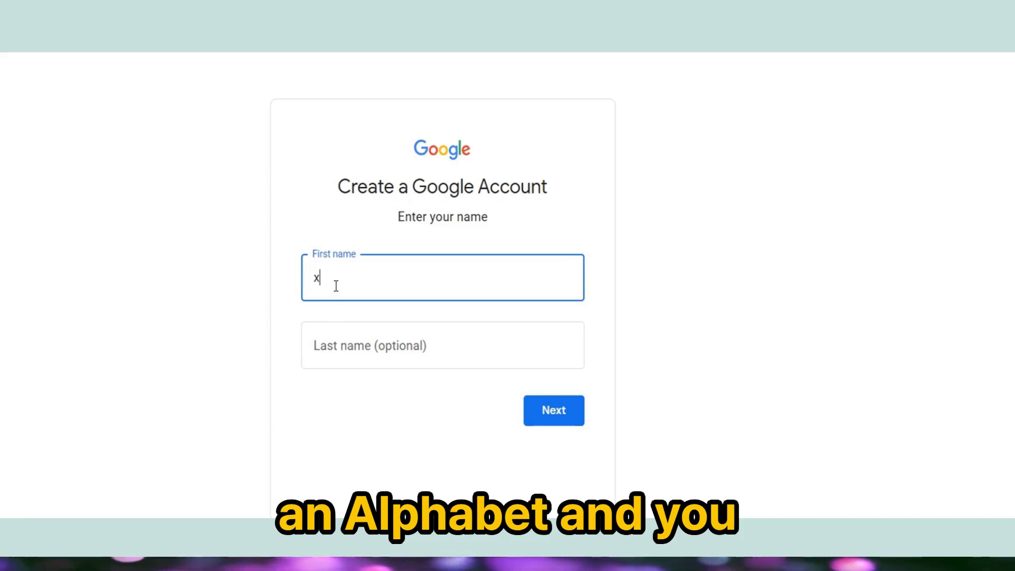
{"action": "type", "text": "xx"}
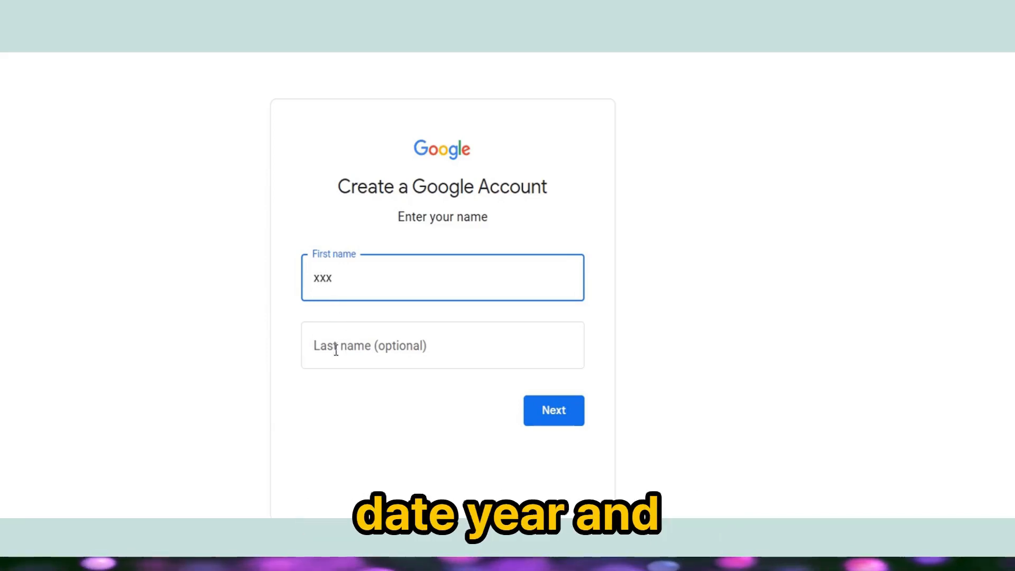
{"action": "left_click", "coordinate": [336, 351]}
{"action": "type", "text": "yyy"}
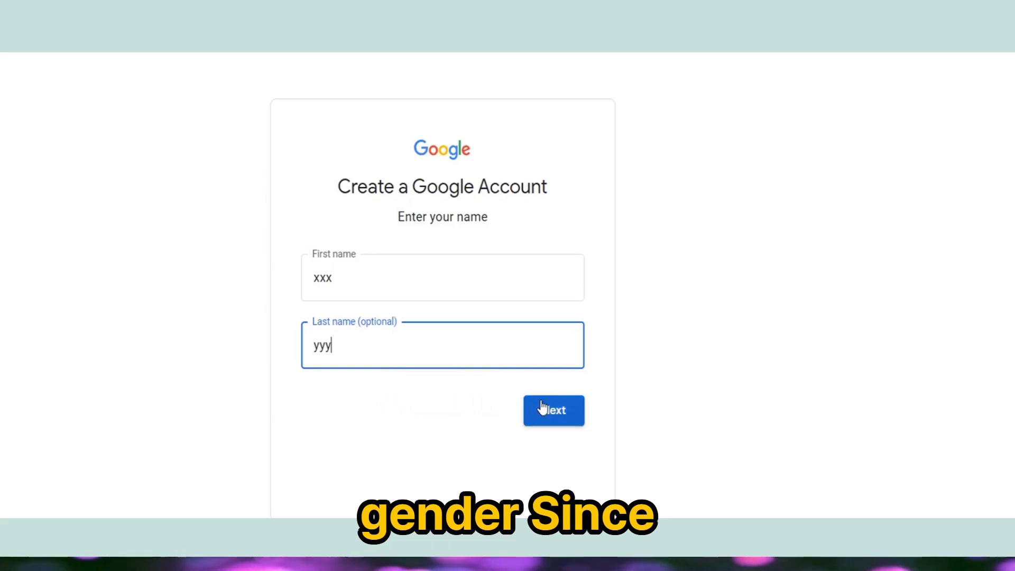
{"action": "left_click", "coordinate": [541, 402]}
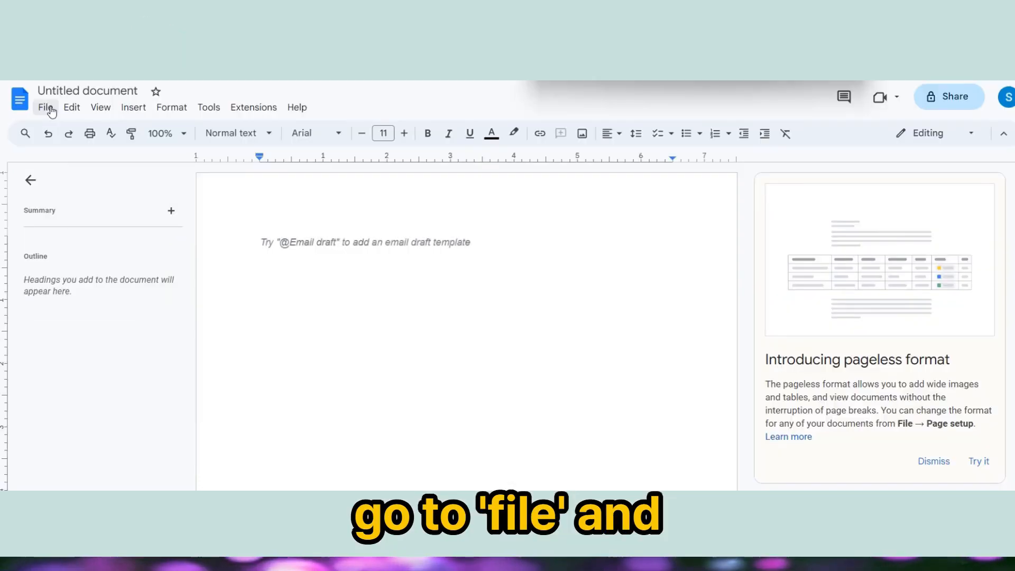
Set the whole document's paper size to A4 (8.27" x 11.69") and its page color to light yellow 3.
{"action": "left_click", "coordinate": [100, 217]}
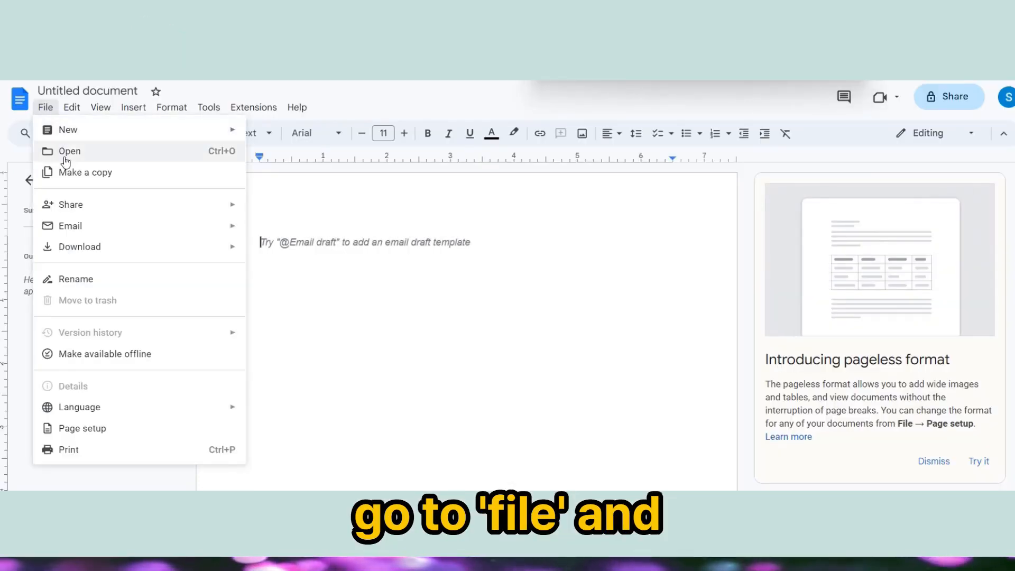
{"action": "left_click", "coordinate": [103, 431]}
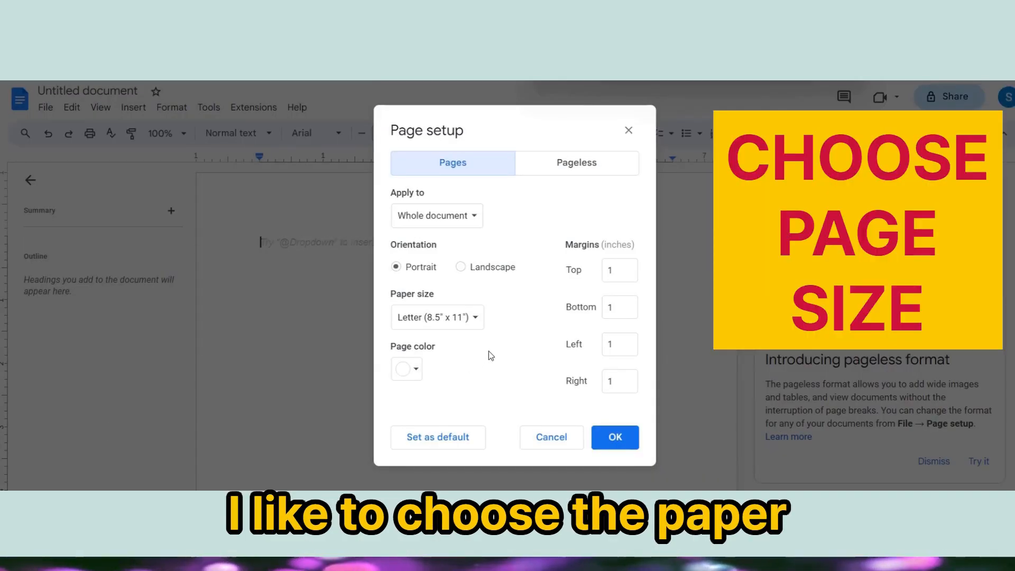
{"action": "left_click", "coordinate": [477, 320]}
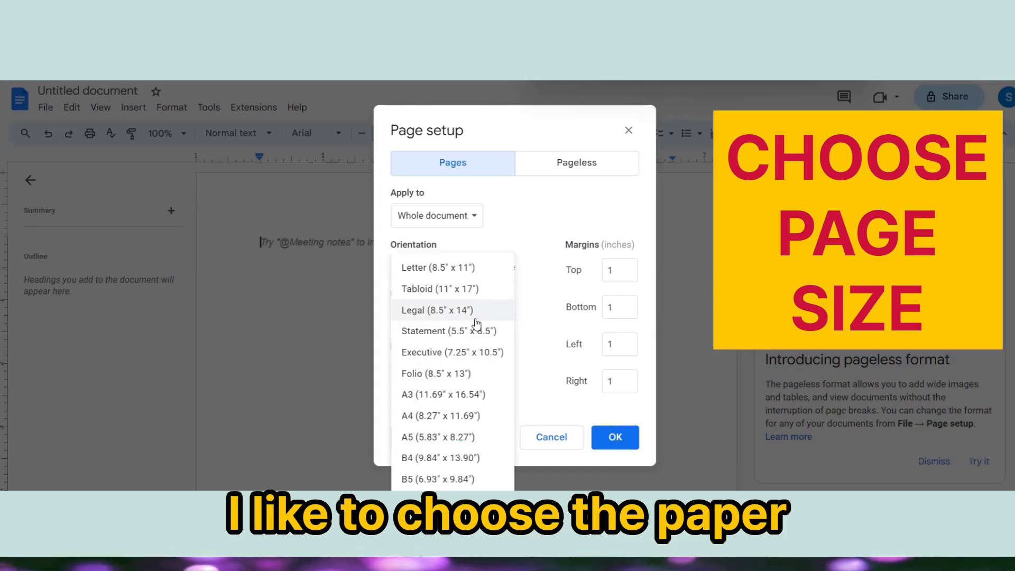
{"action": "left_click", "coordinate": [459, 414]}
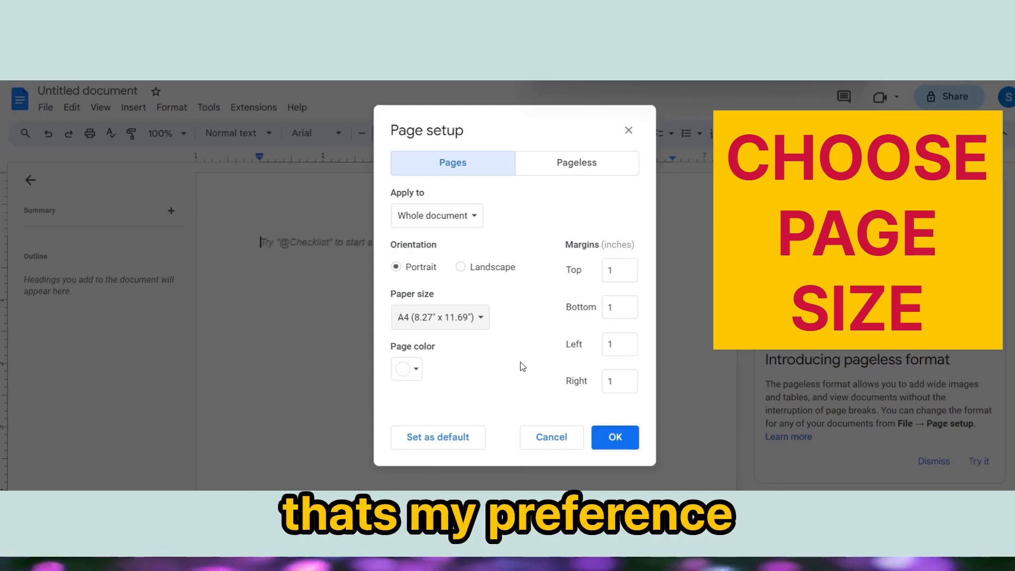
{"action": "left_click", "coordinate": [416, 373]}
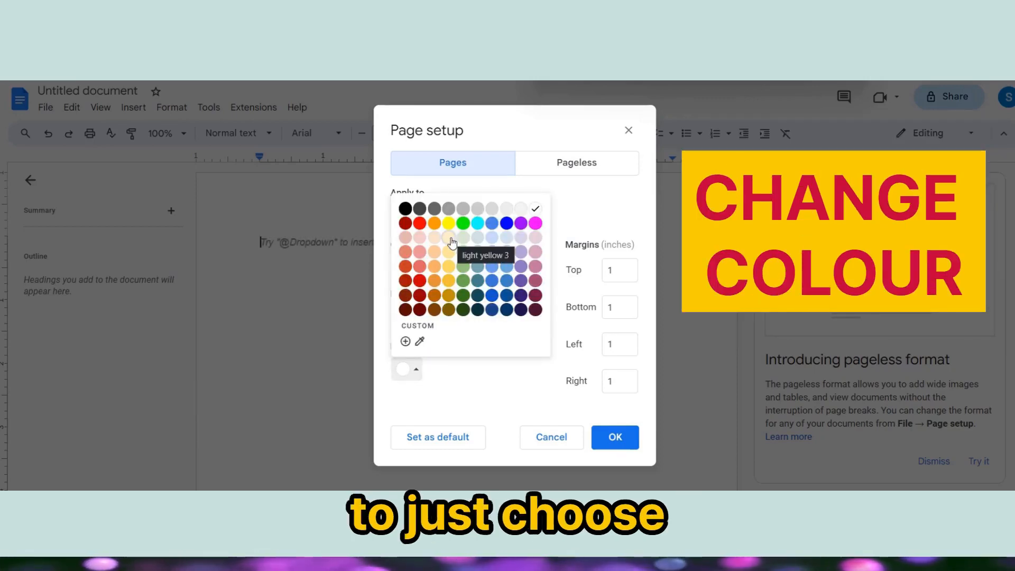
{"action": "left_click", "coordinate": [450, 240]}
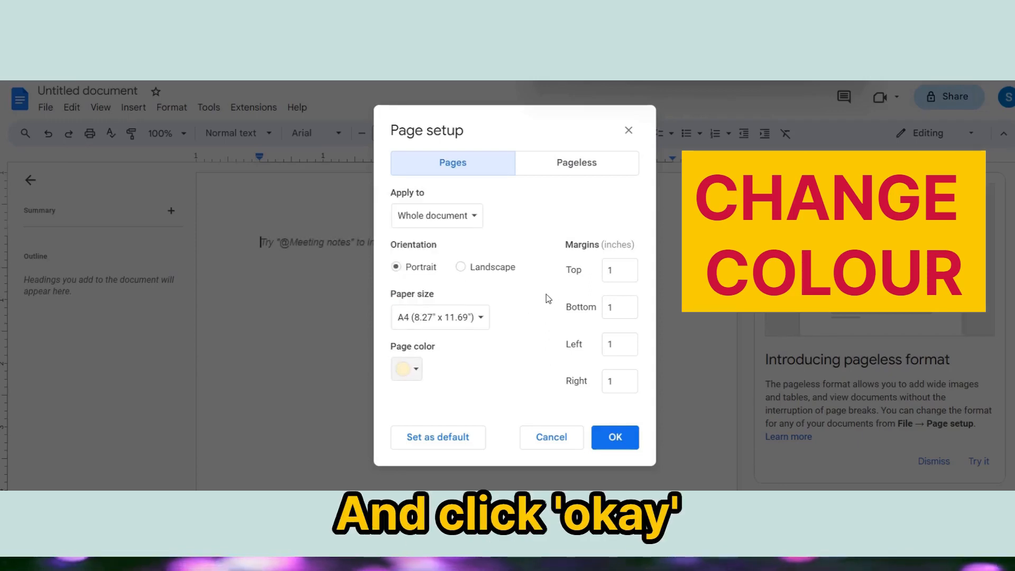
{"action": "left_click", "coordinate": [615, 437]}
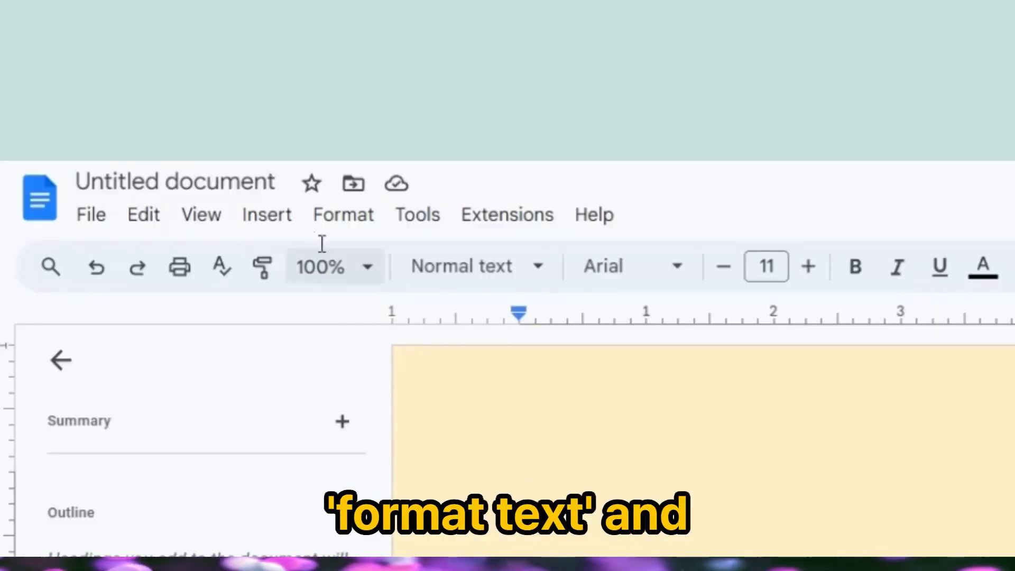
Examine the formatting options for text, paragraph styles, alignment and indent, line and paragraph spacing, and columns.
{"action": "left_click", "coordinate": [358, 221]}
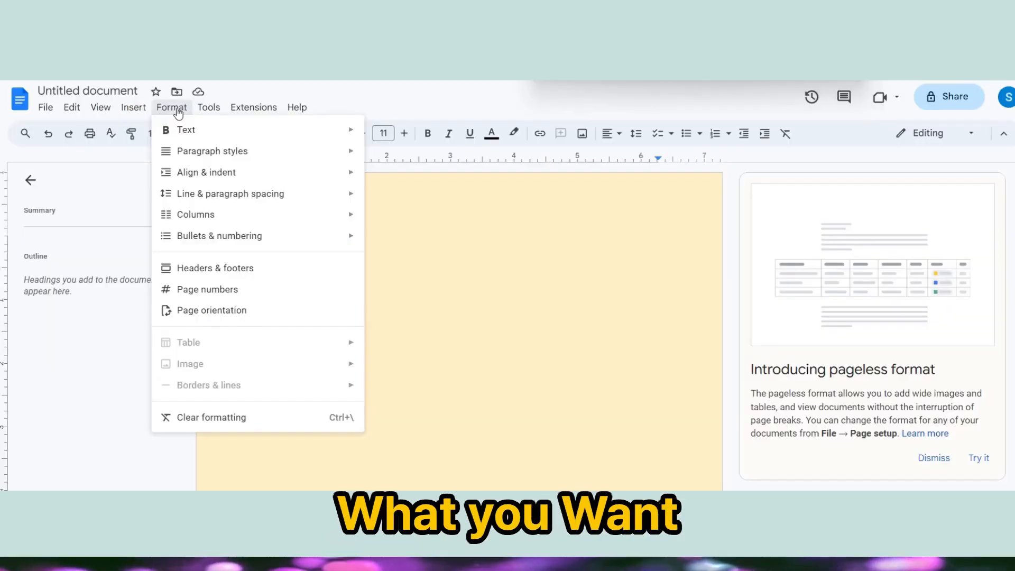
{"action": "mouse_move", "coordinate": [420, 277]}
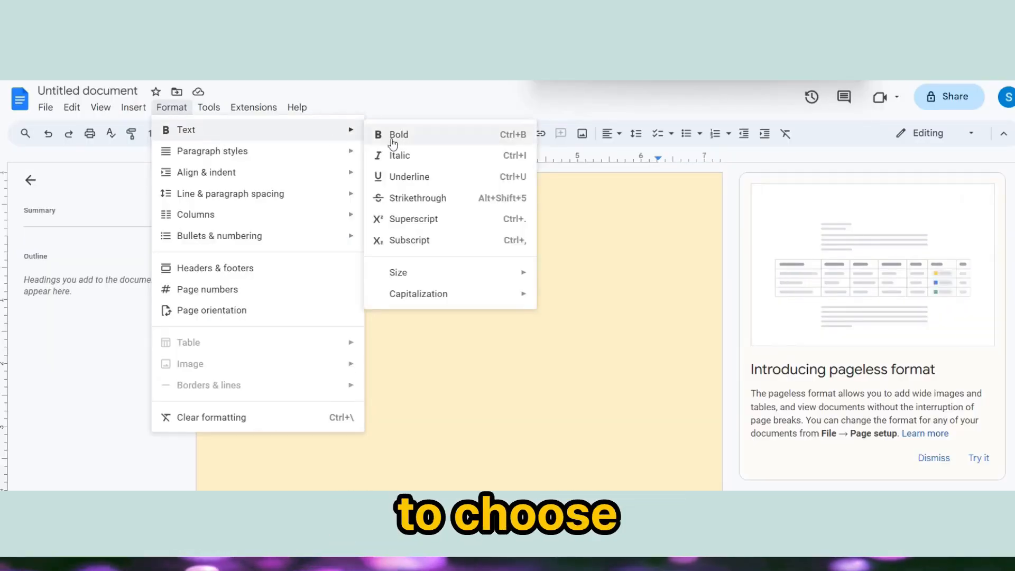
{"action": "mouse_move", "coordinate": [281, 158]}
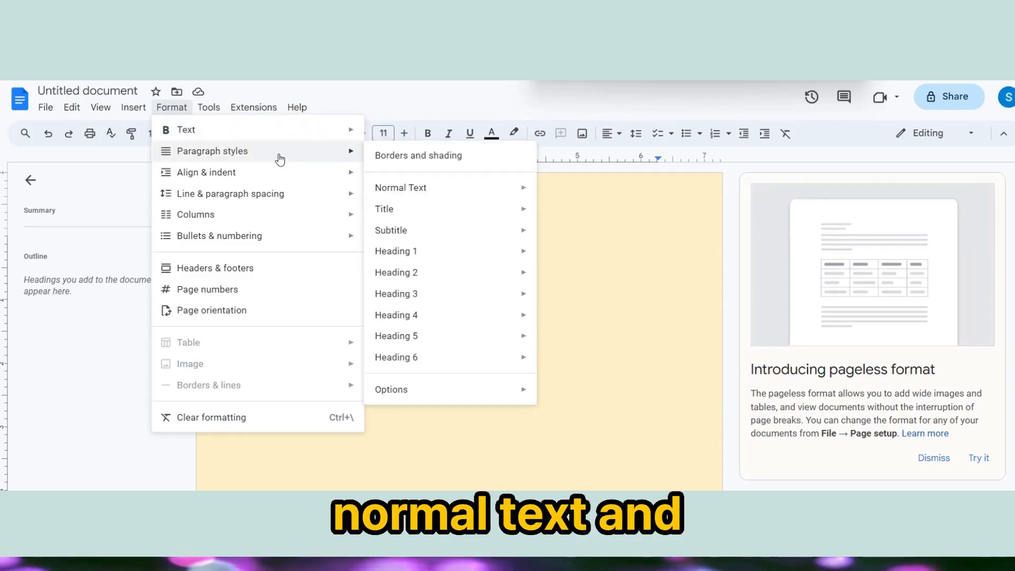
{"action": "mouse_move", "coordinate": [522, 193]}
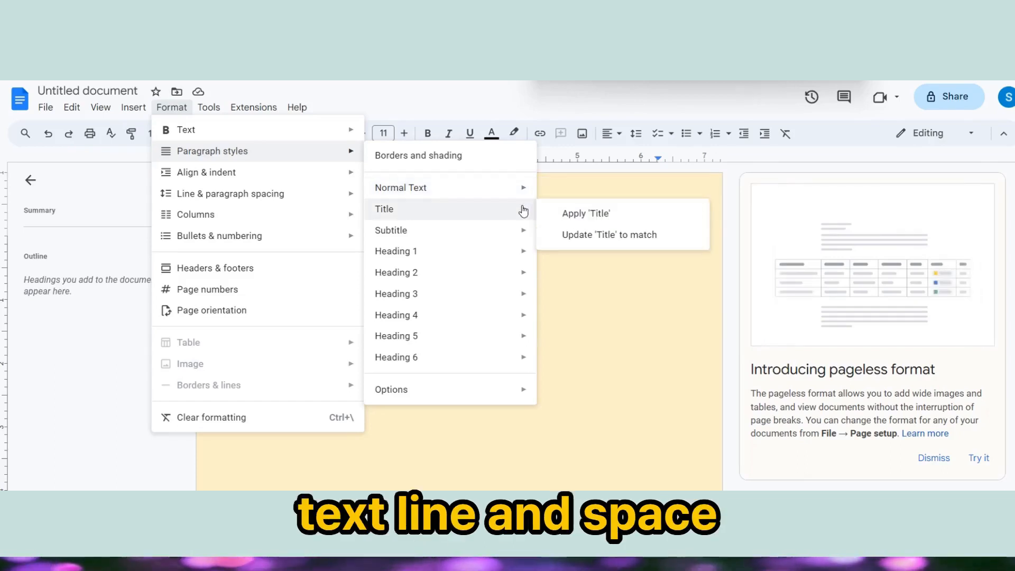
{"action": "mouse_move", "coordinate": [519, 231]}
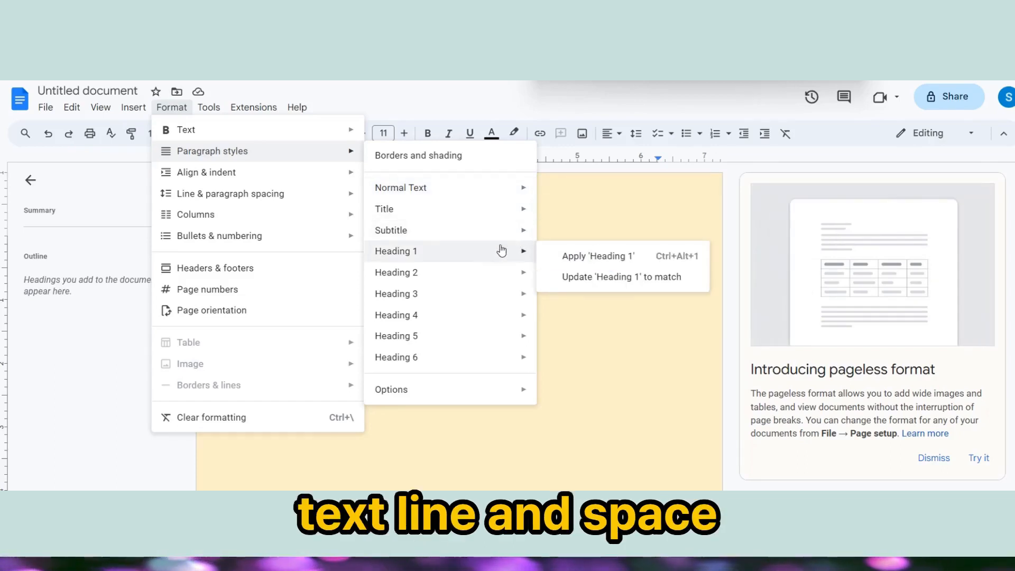
{"action": "mouse_move", "coordinate": [329, 176]}
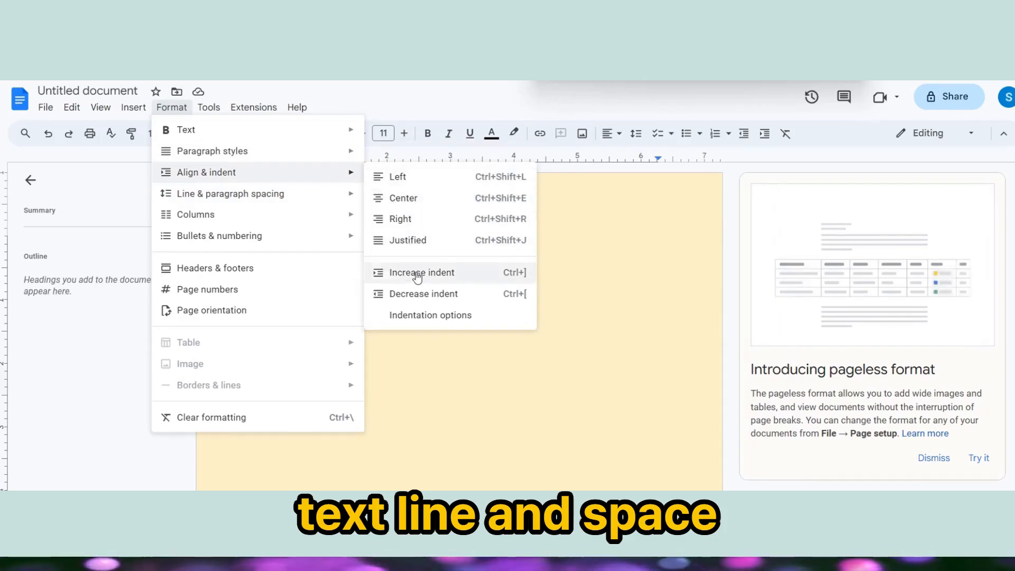
{"action": "mouse_move", "coordinate": [331, 202]}
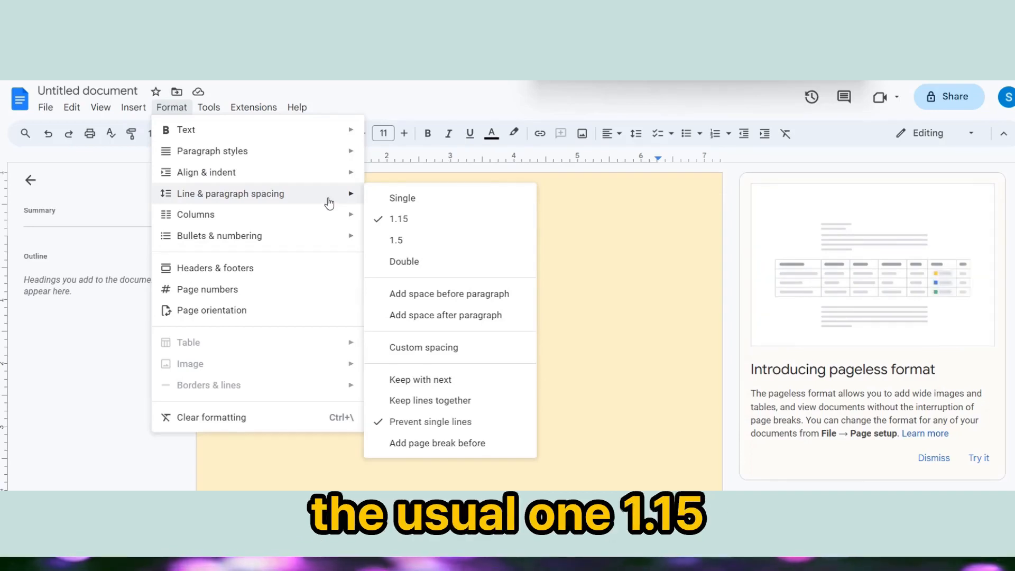
{"action": "mouse_move", "coordinate": [332, 221]}
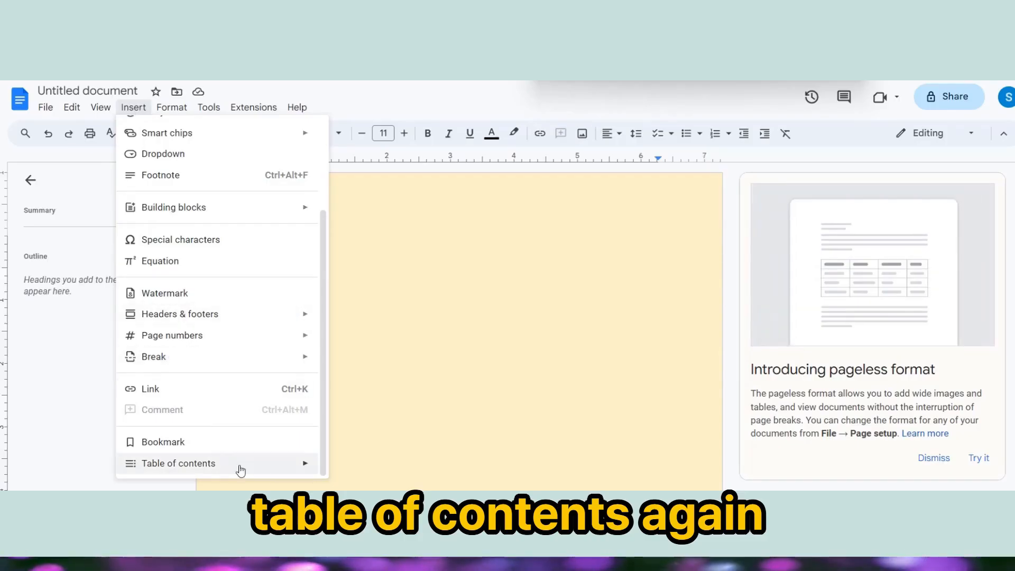
Insert a table of contents in the style with dotted leaders and page numbers.
{"action": "mouse_move", "coordinate": [270, 472]}
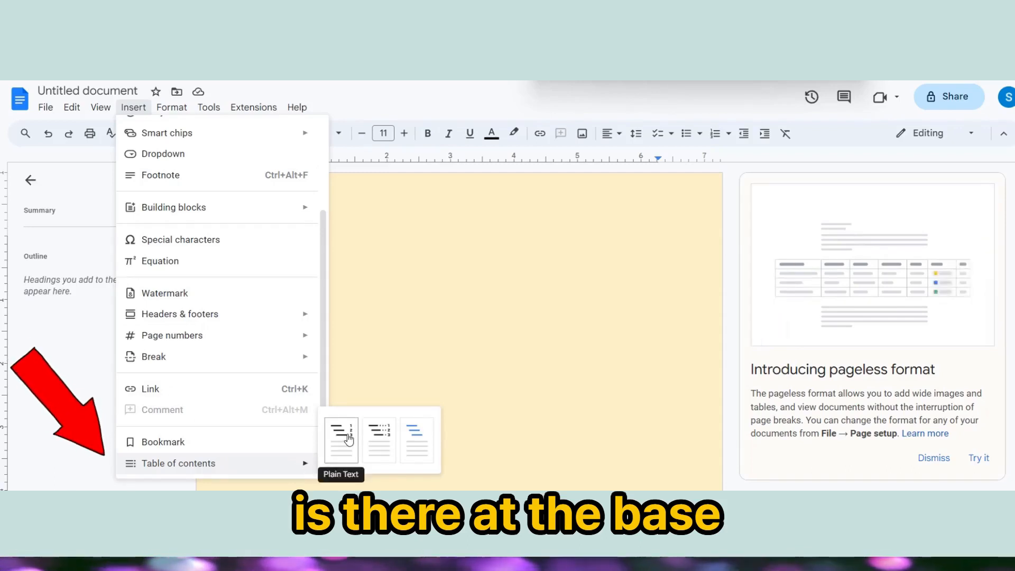
{"action": "left_click", "coordinate": [379, 438]}
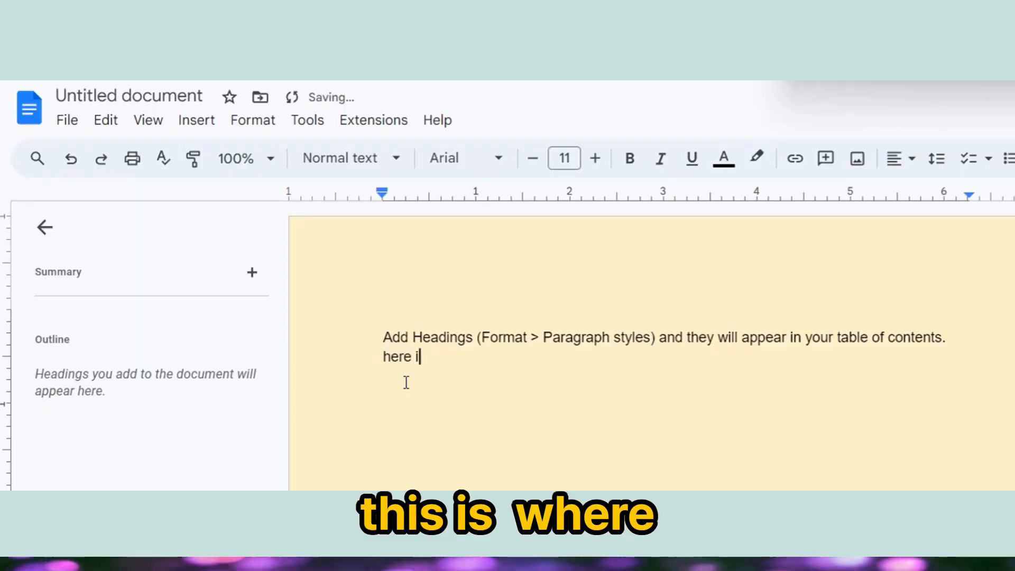
Write "Here is where we are going to start writing." below the table of contents, correcting the misspelling and the lowercase first word.
{"action": "type", "text": "s where we ar"}
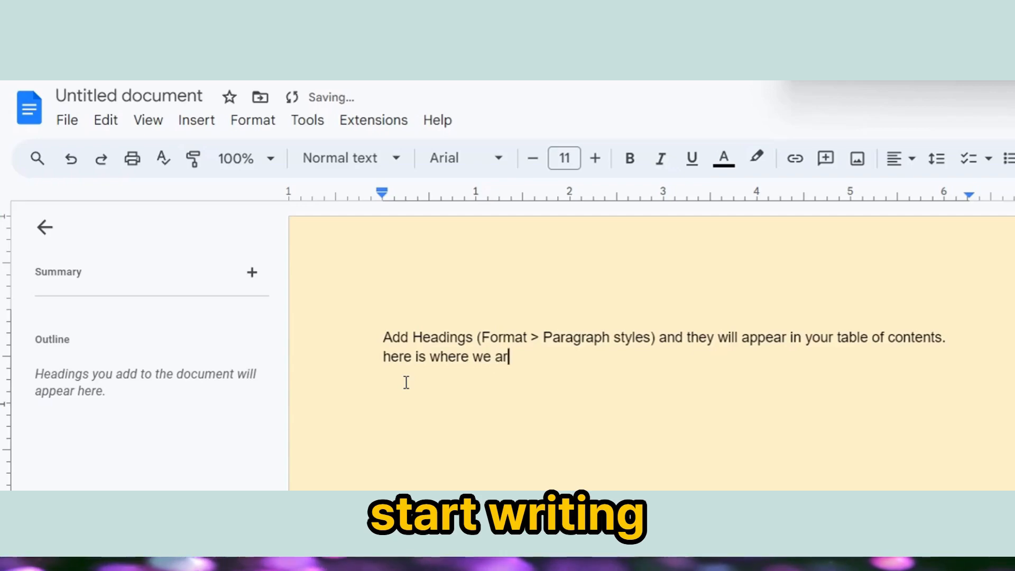
{"action": "type", "text": "e going to start wiri"}
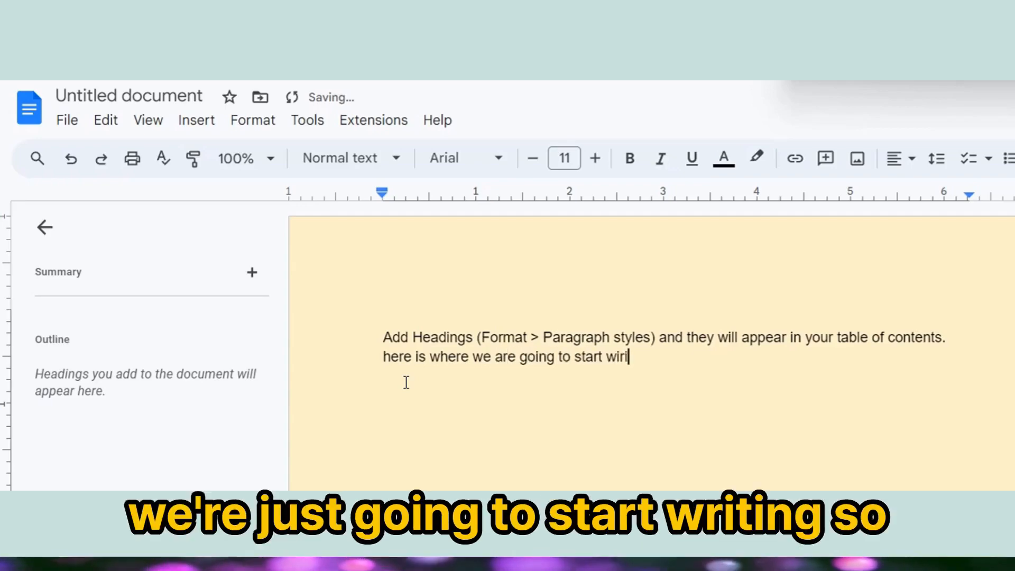
{"action": "key", "text": "BackSpace"}
{"action": "key", "text": "BackSpace"}
{"action": "key", "text": "BackSpace"}
{"action": "type", "text": "ritin"}
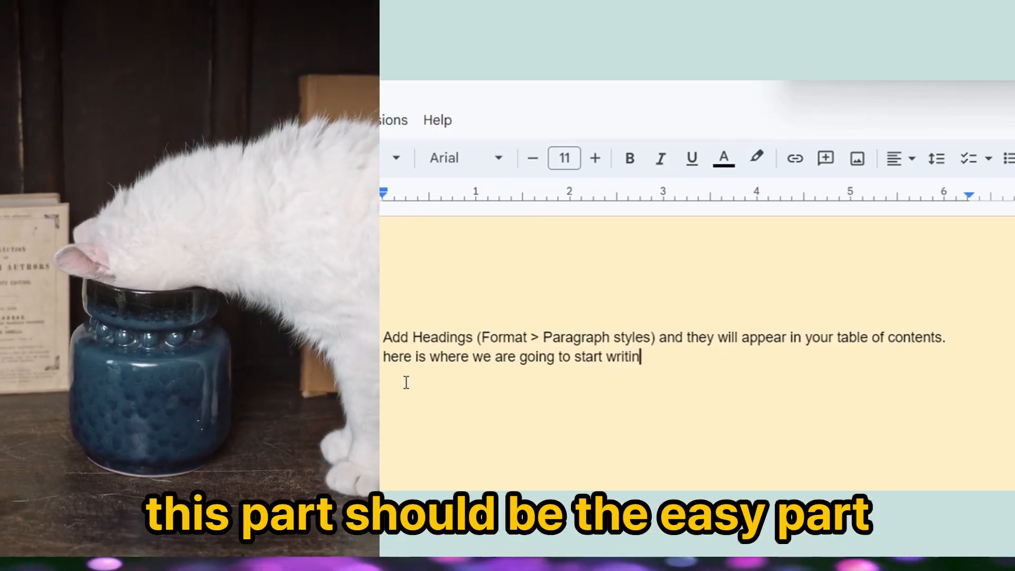
{"action": "type", "text": "g."}
{"action": "left_click", "coordinate": [397, 359]}
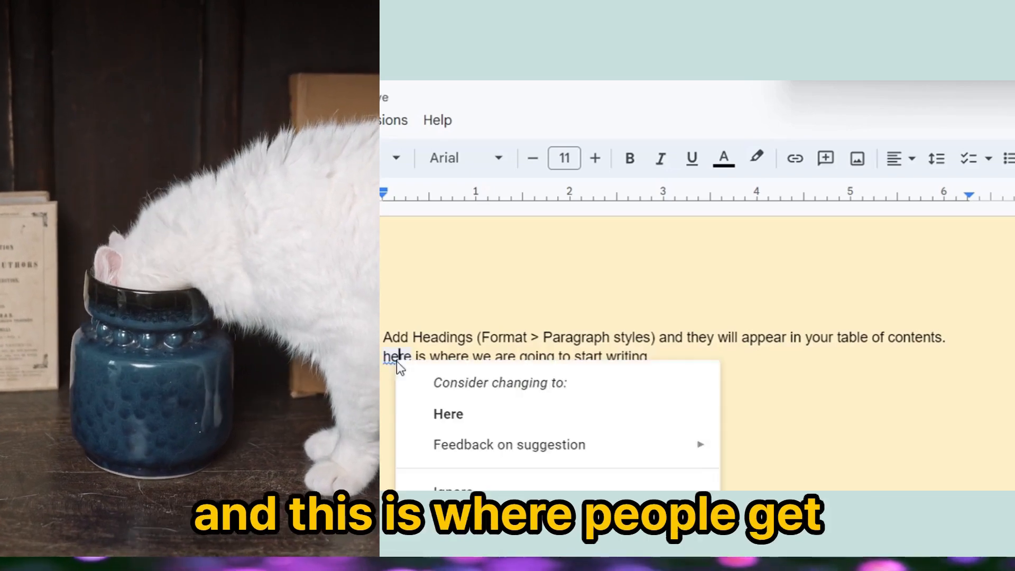
{"action": "left_click", "coordinate": [430, 415]}
{"action": "left_click", "coordinate": [675, 363]}
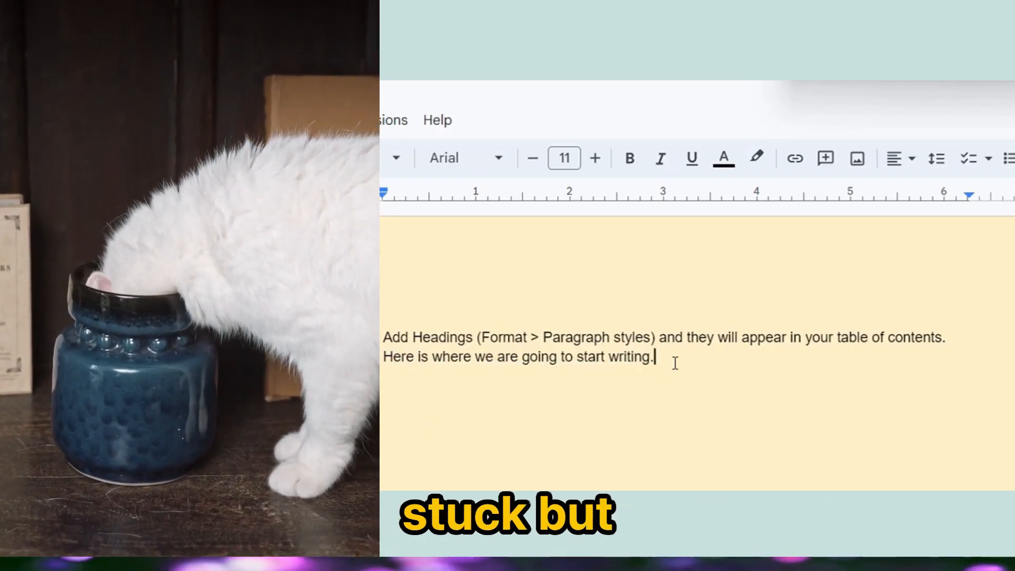
Continue the paragraph with "Just keep writing. Let it flow. Don't stop to think too much." and start a new line.
{"action": "type", "text": "Just "}
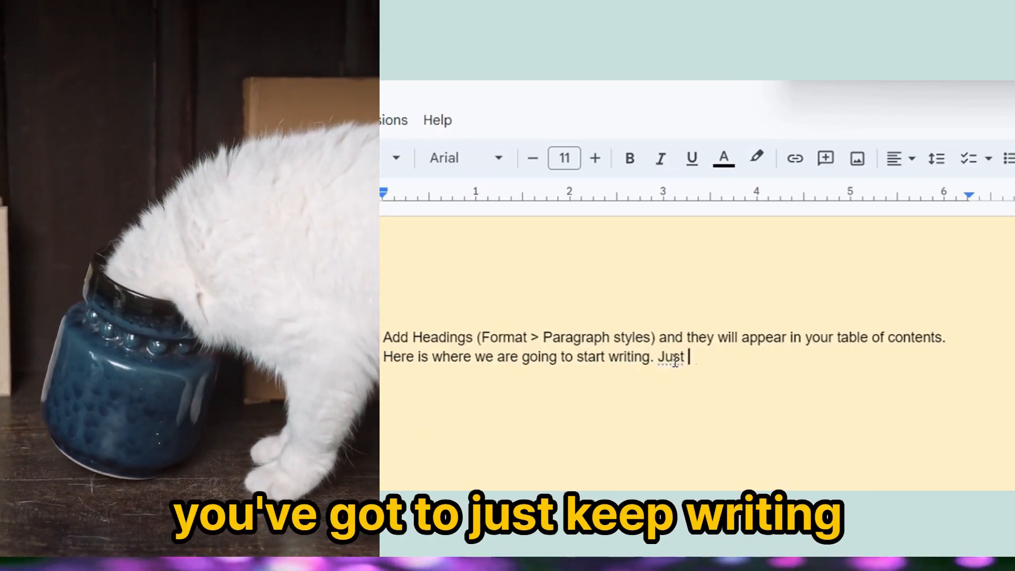
{"action": "type", "text": "keep writing"}
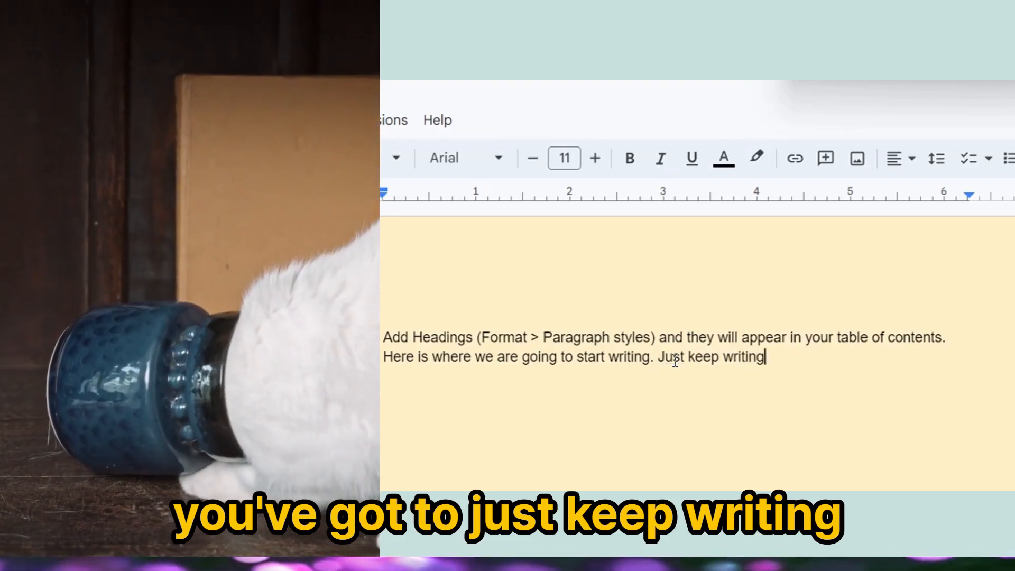
{"action": "type", "text": "."}
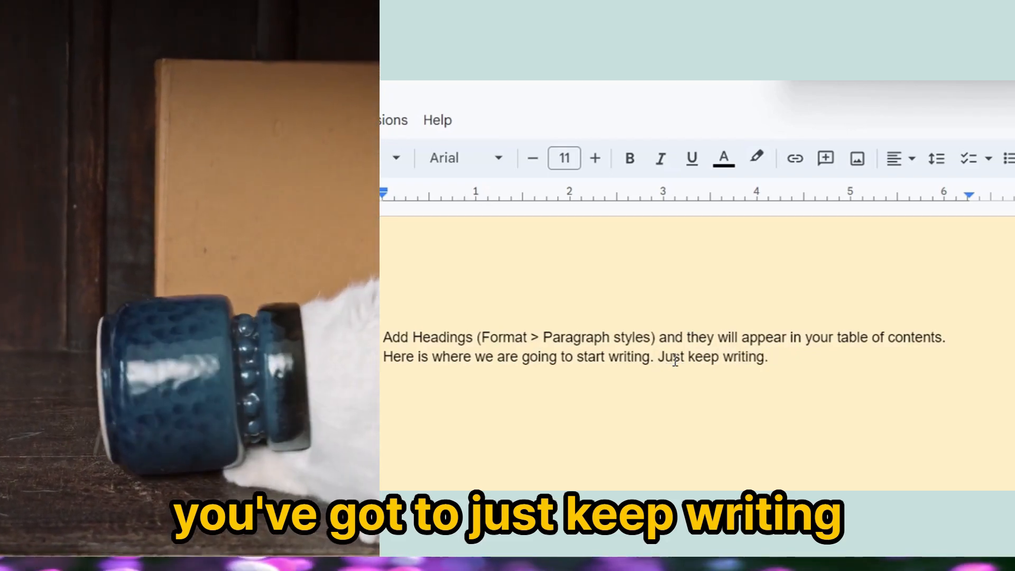
{"action": "type", "text": " Let it flow"}
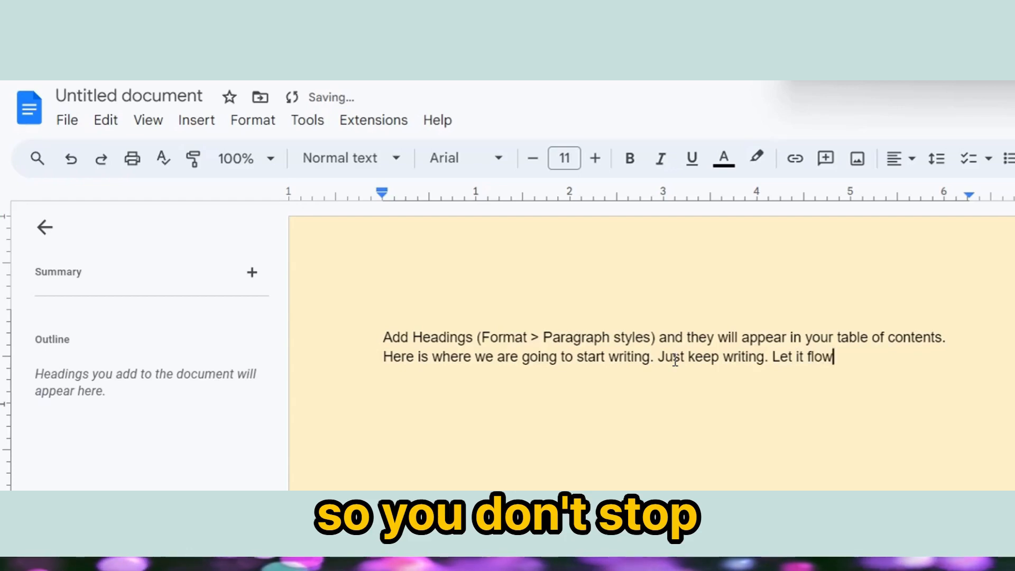
{"action": "type", "text": ". don't stop to think"}
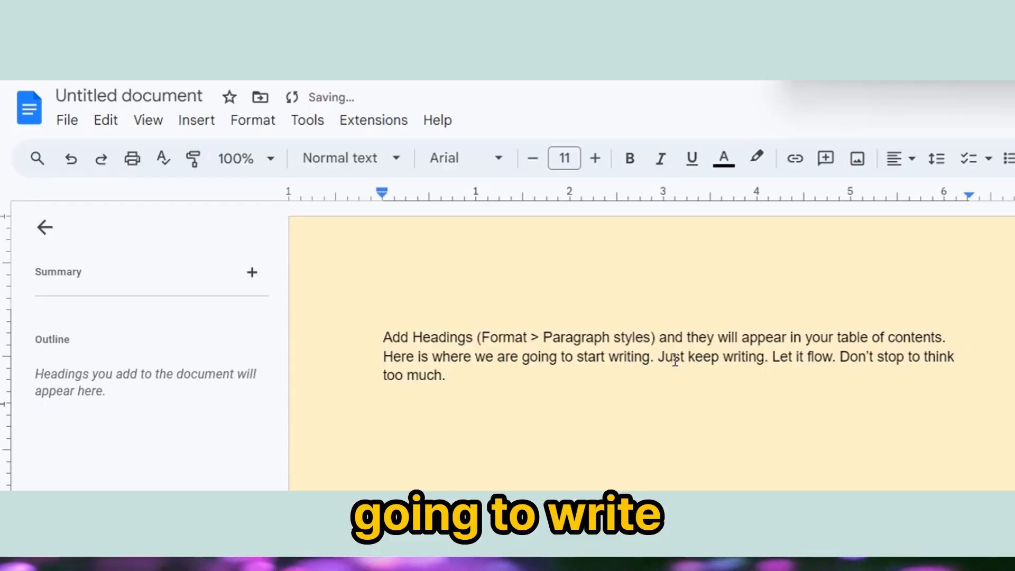
{"action": "key", "text": "Return"}
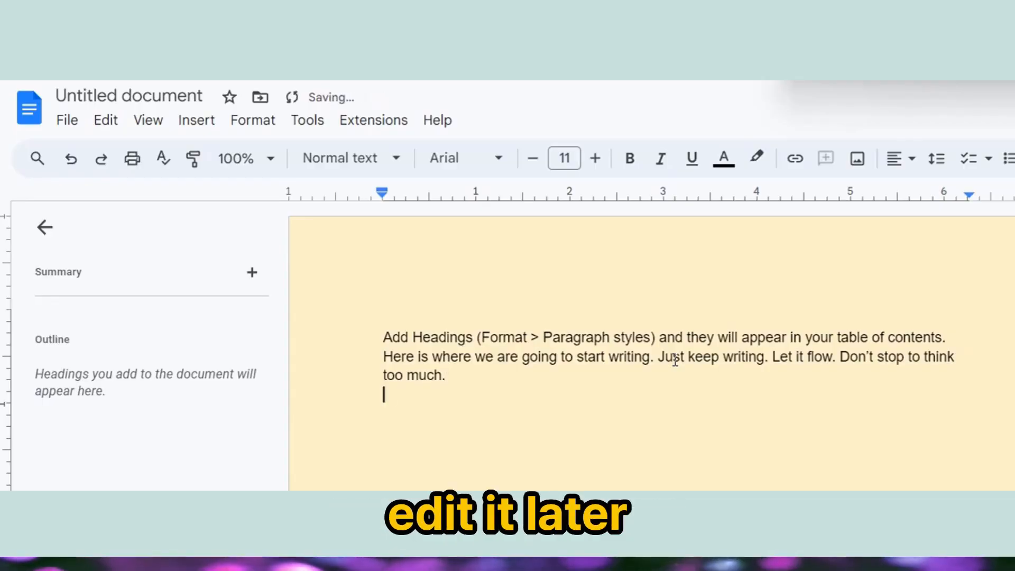
Write "Write.", "Write" and "Write." on three separate lines and leave an empty line below them.
{"action": "type", "text": "write."}
{"action": "key", "text": "Return"}
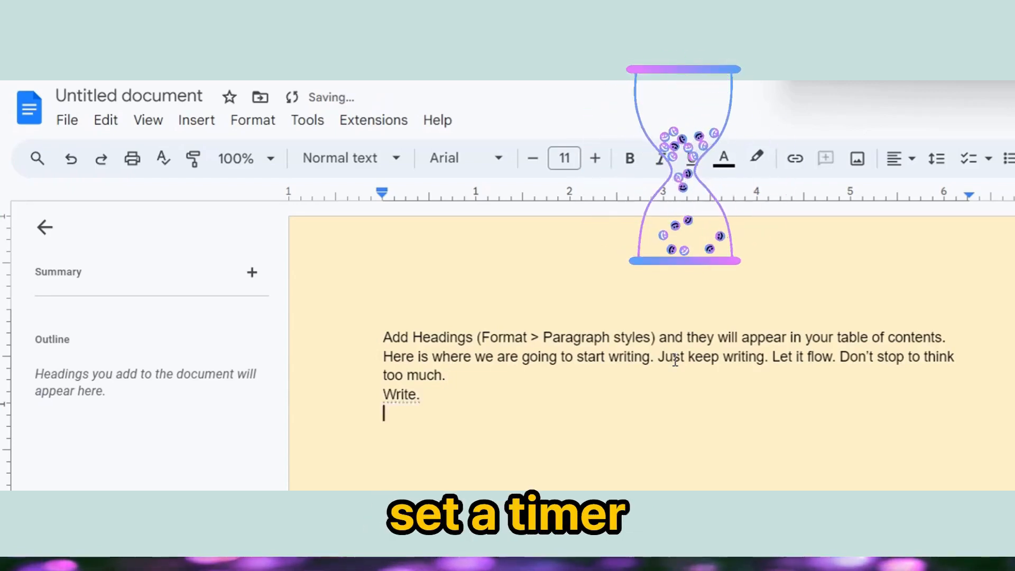
{"action": "type", "text": "write"}
{"action": "key", "text": "Return"}
{"action": "type", "text": "wri"}
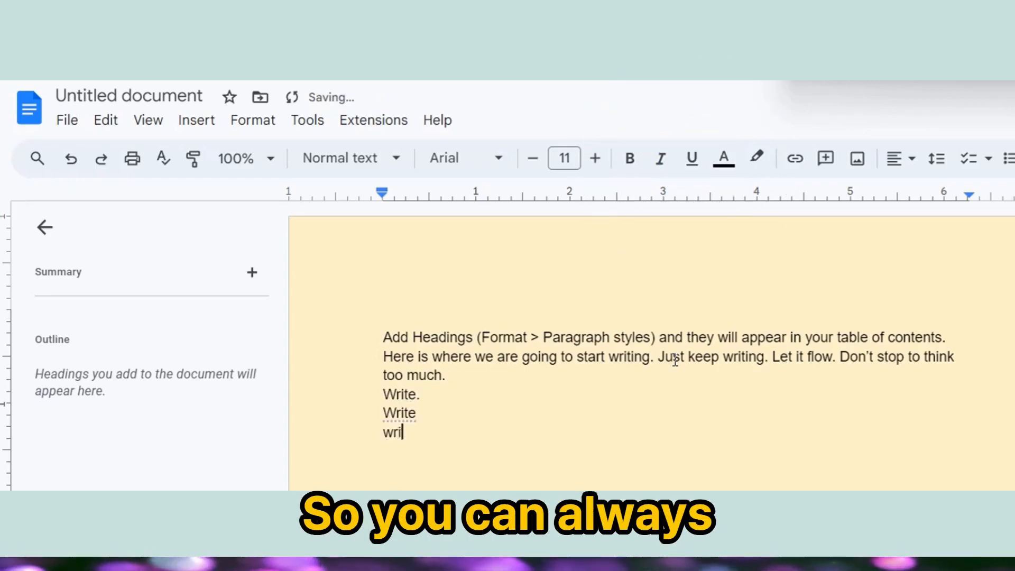
{"action": "type", "text": "te."}
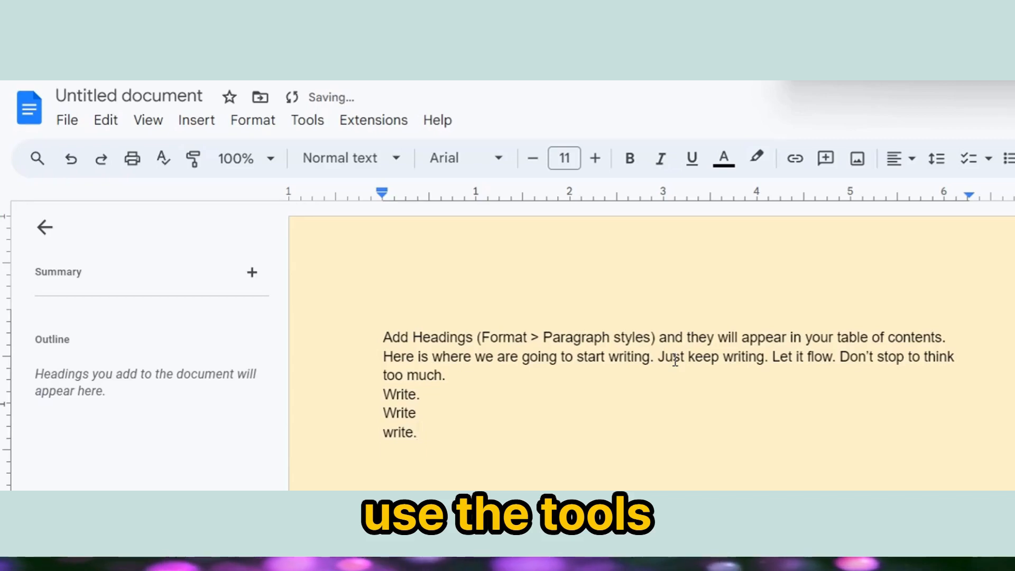
{"action": "key", "text": "Return"}
{"action": "key", "text": "Return"}
Write the sentence "Use the Tools to check your spellings and grammar." below the empty line.
{"action": "type", "text": "Use the Tools"}
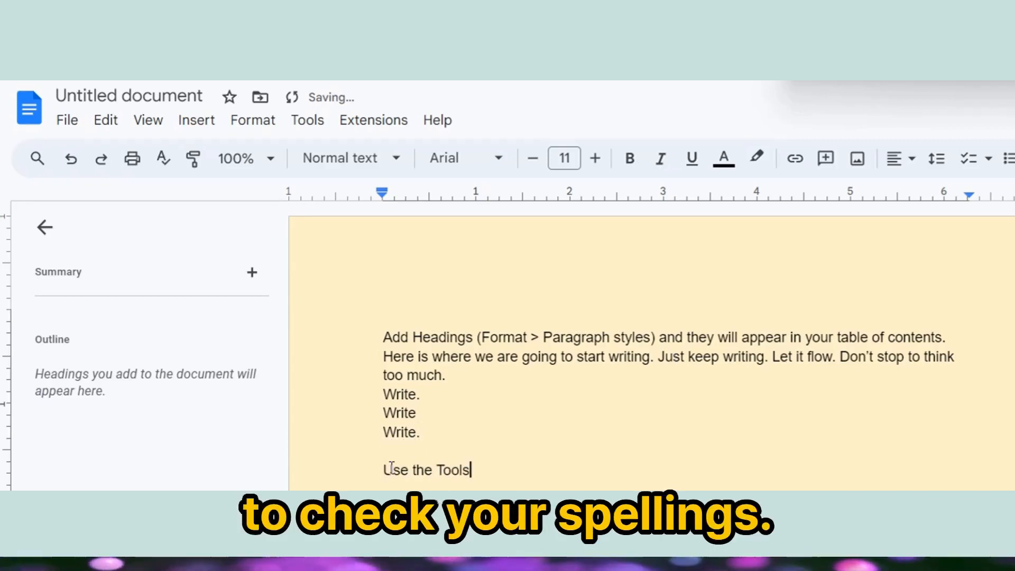
{"action": "type", "text": " to"}
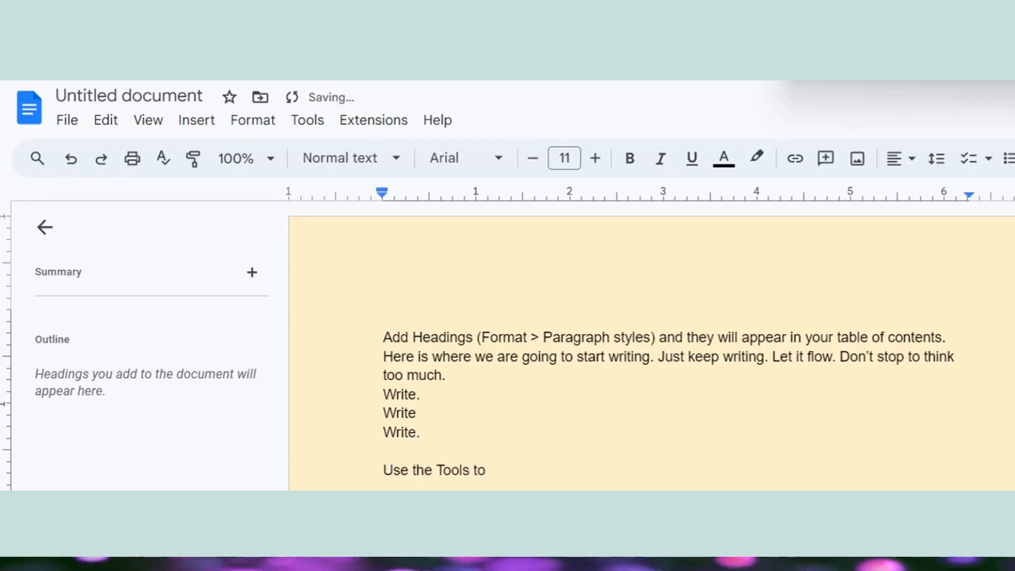
{"action": "type", "text": " check your spellin"}
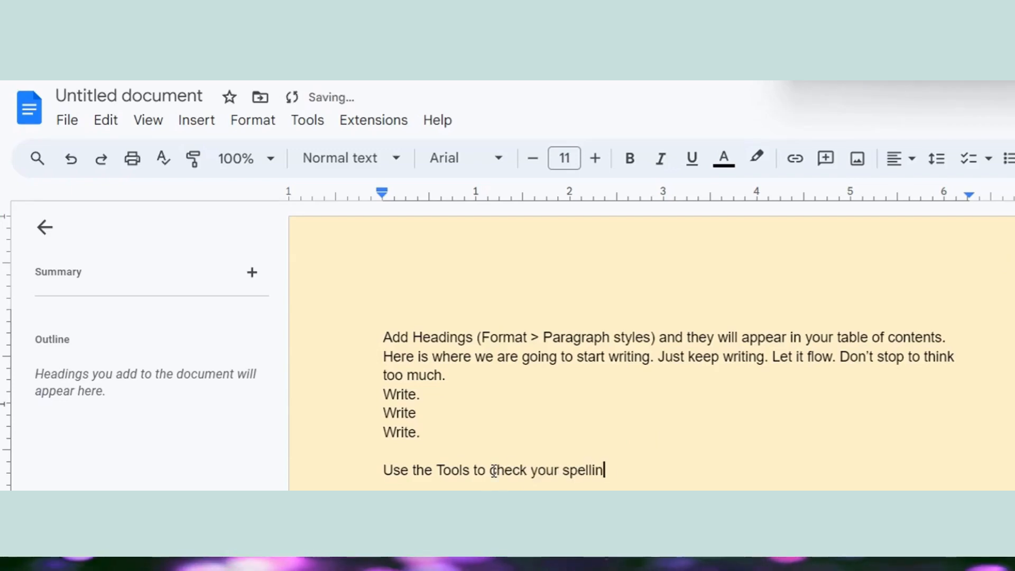
{"action": "type", "text": "gs adn"}
{"action": "type", "text": " gr"}
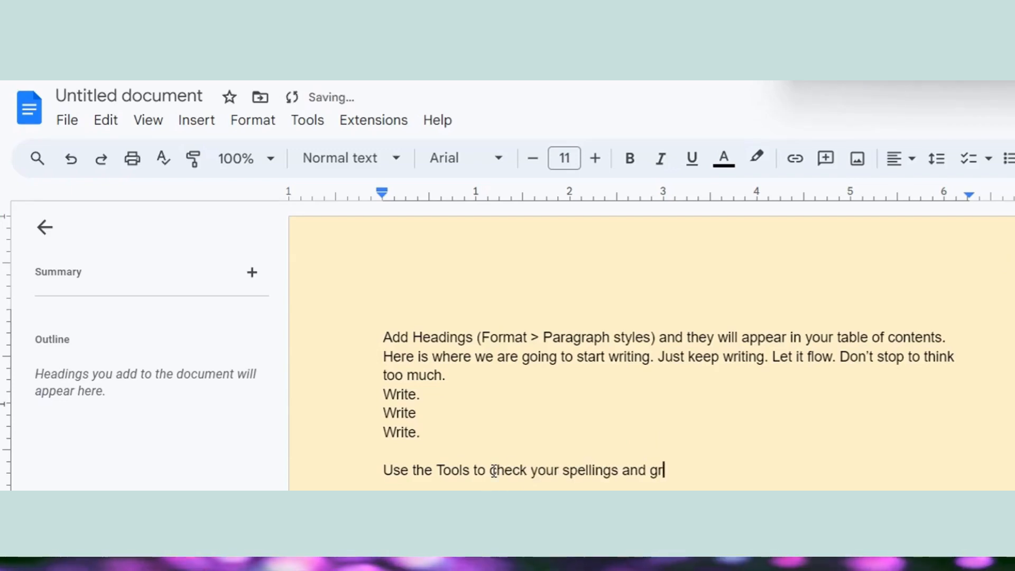
{"action": "type", "text": "ammar."}
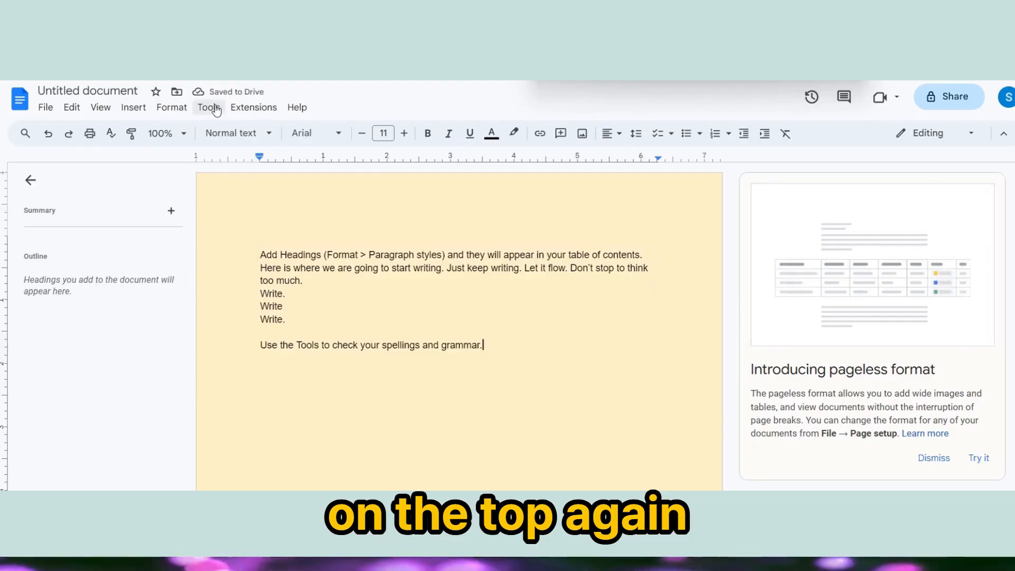
Run the spelling and grammar check on the document.
{"action": "left_click", "coordinate": [212, 108]}
{"action": "mouse_move", "coordinate": [324, 136]}
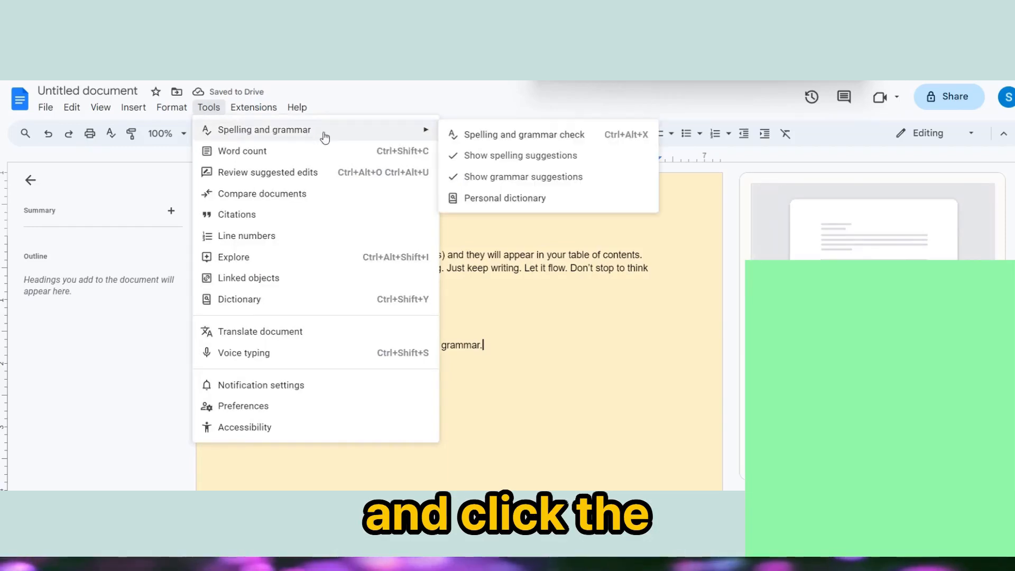
{"action": "left_click", "coordinate": [474, 135]}
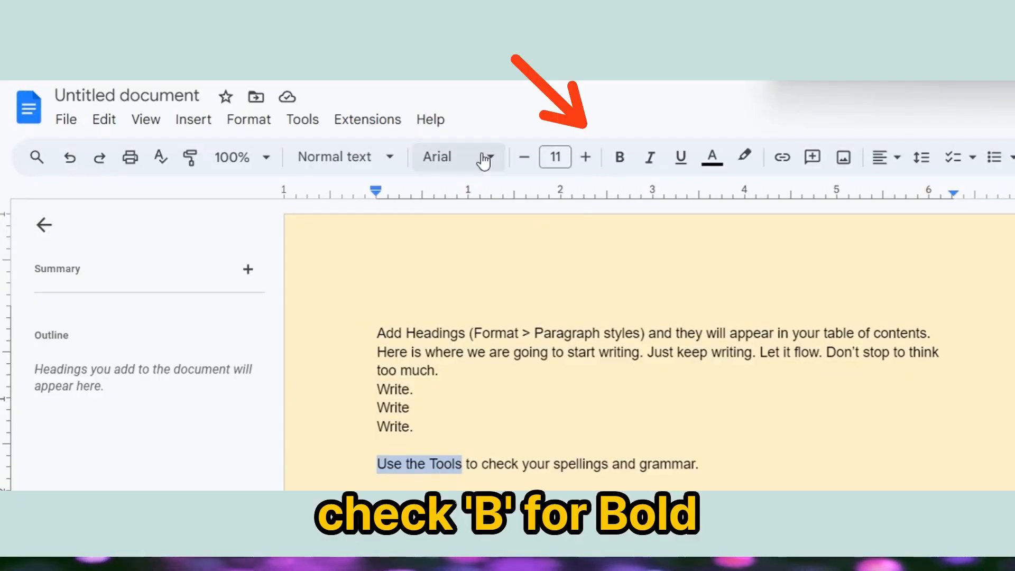
Make "Use the Tools" bold and "check your" italic in the last sentence.
{"action": "left_click", "coordinate": [619, 168]}
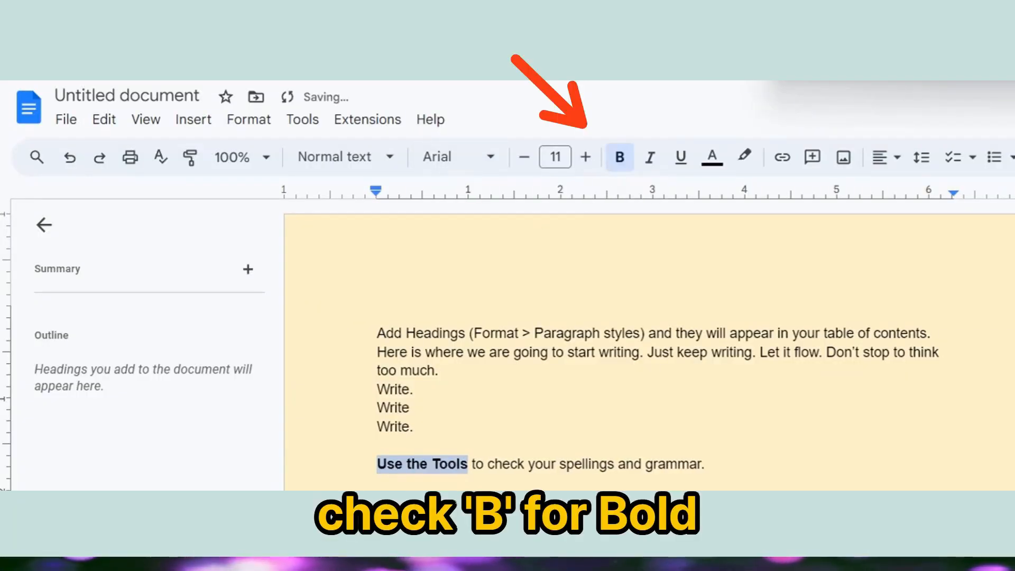
{"action": "left_click_drag", "start_coordinate": [484, 464], "coordinate": [553, 468]}
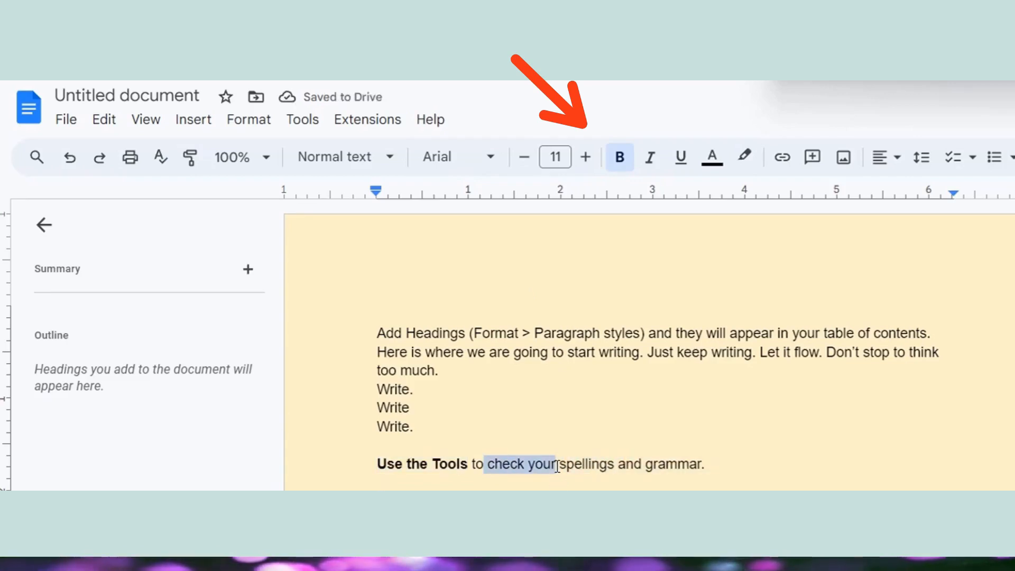
{"action": "left_click", "coordinate": [643, 167]}
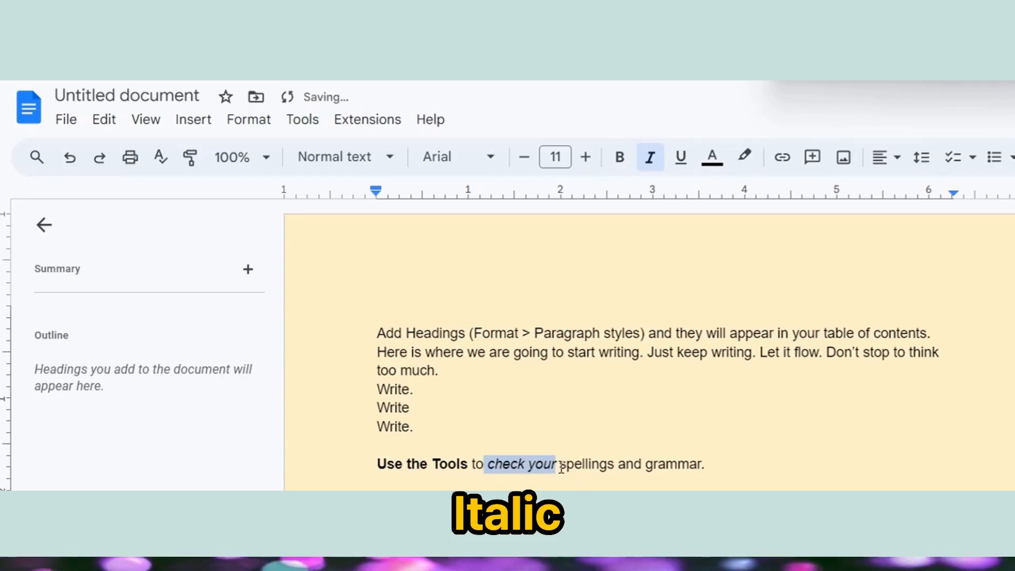
Color "spellings and grammar." red and add the line "Save your work" in the same color below it.
{"action": "left_click_drag", "start_coordinate": [562, 468], "coordinate": [707, 464]}
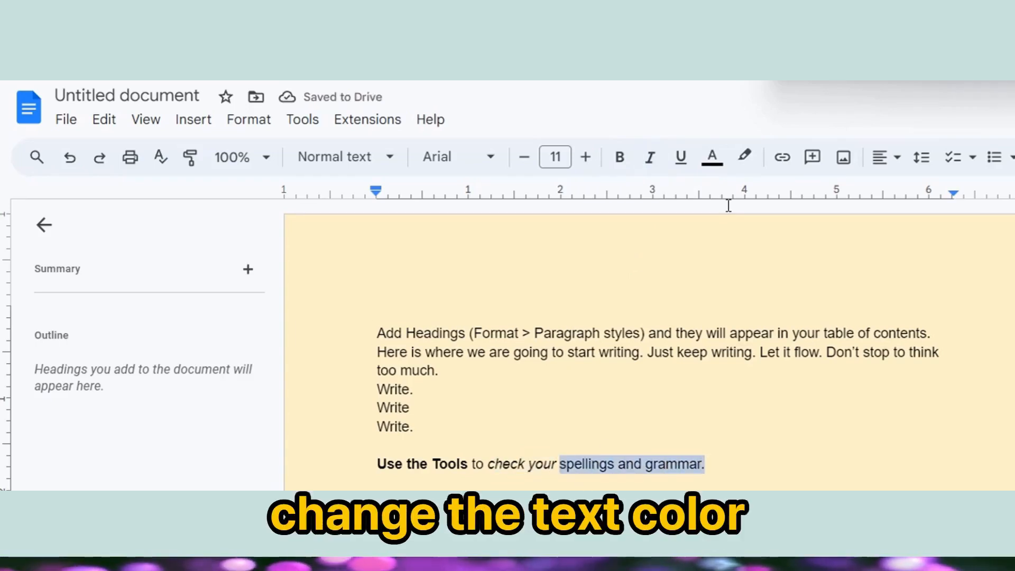
{"action": "left_click", "coordinate": [718, 171]}
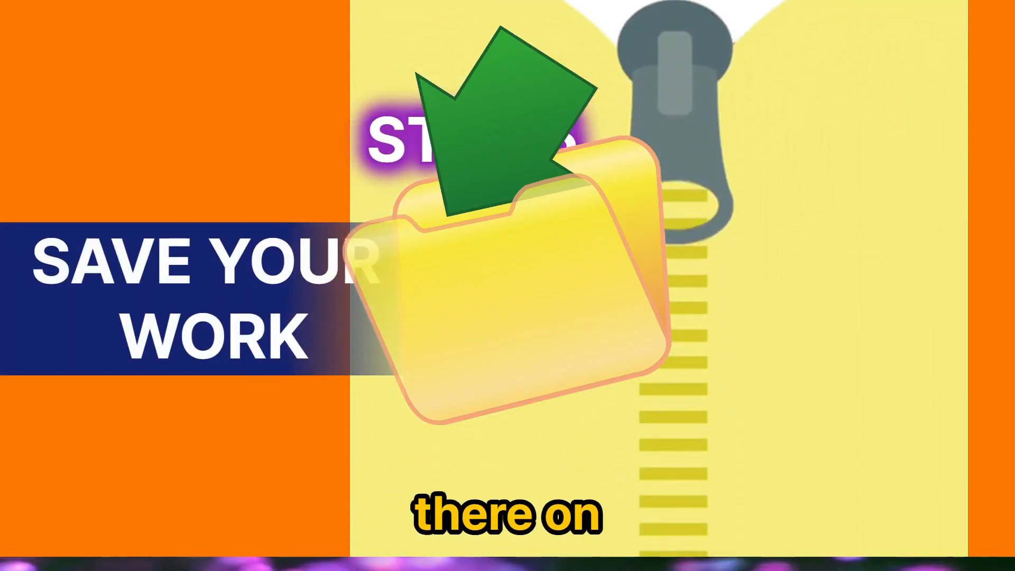
{"action": "type", "text": "ave your work"}
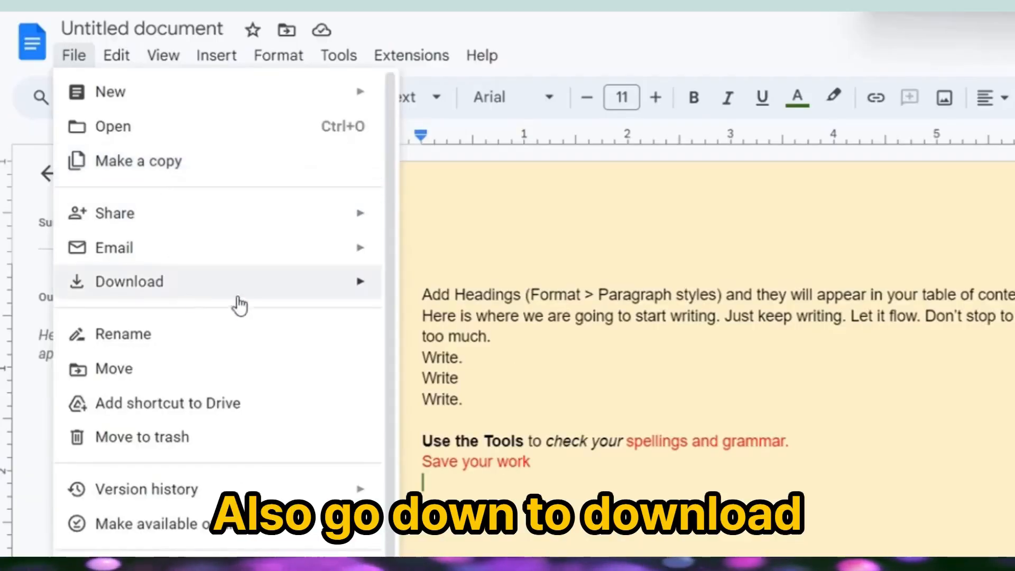
Download the document in Microsoft Word (.docx) format.
{"action": "mouse_move", "coordinate": [216, 265]}
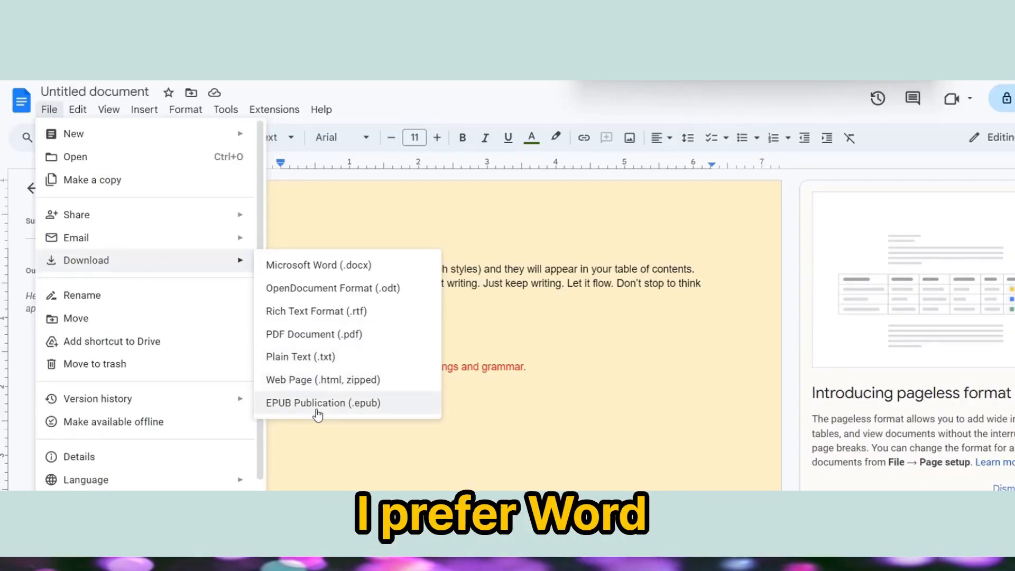
{"action": "left_click", "coordinate": [312, 266]}
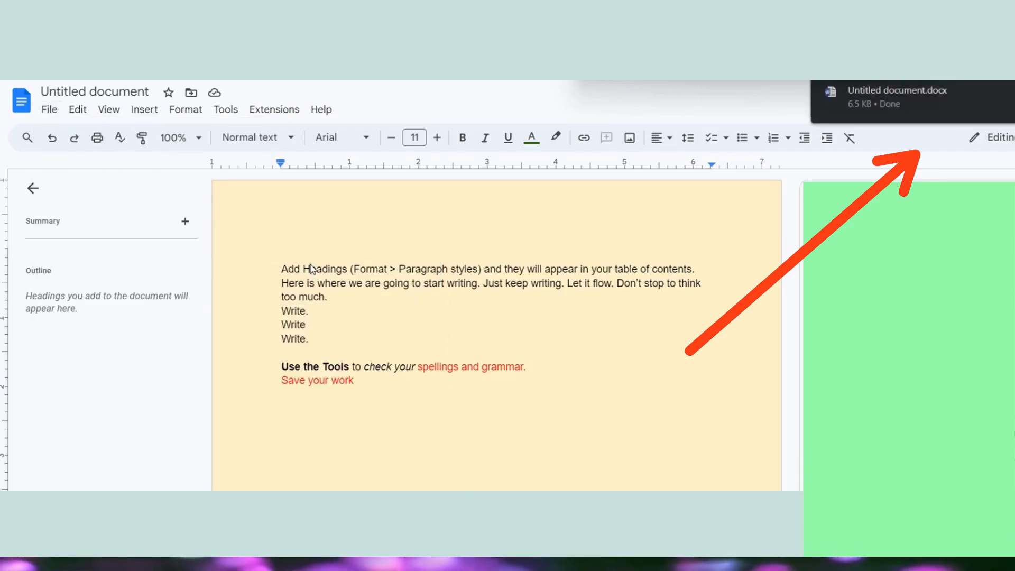
Write "You can also use Control + S" in dark green text below "Save your work".
{"action": "left_click", "coordinate": [531, 138]}
{"action": "left_click", "coordinate": [586, 270]}
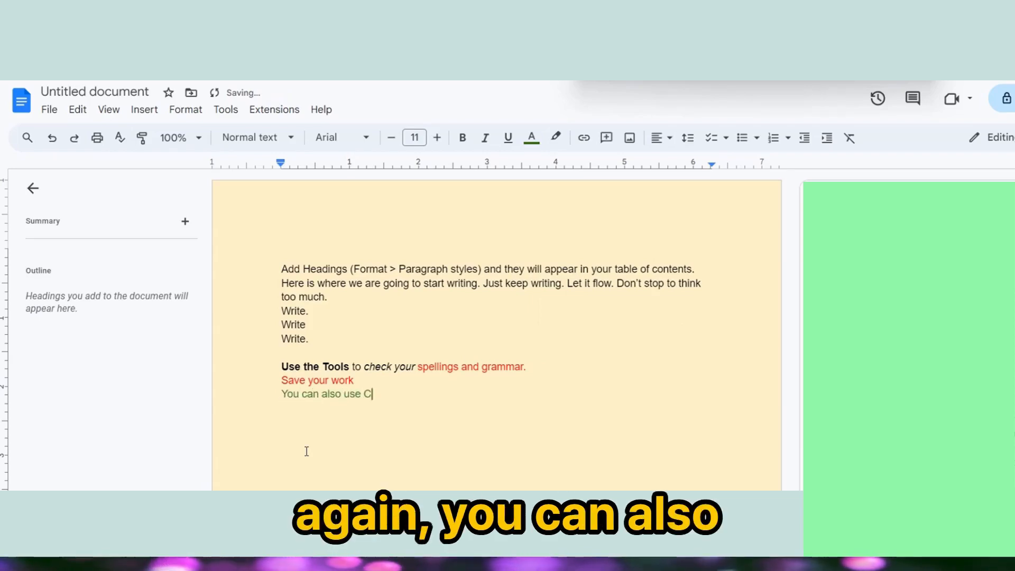
{"action": "type", "text": "ntrol + S"}
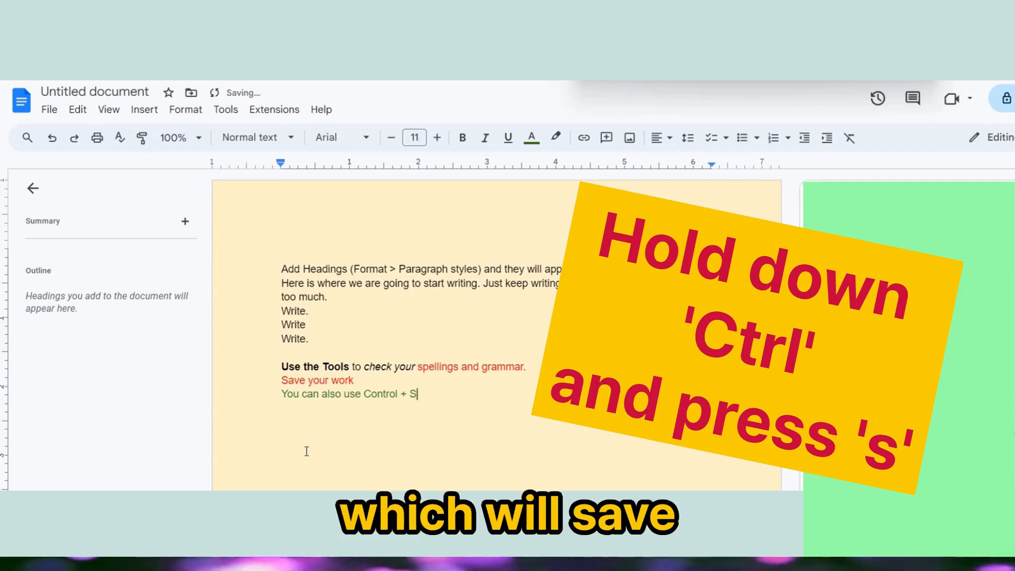
Put single quotation marks around Control and around S, and continue the green line with "keys on your keyboard. Saves you time.".
{"action": "left_click", "coordinate": [365, 393]}
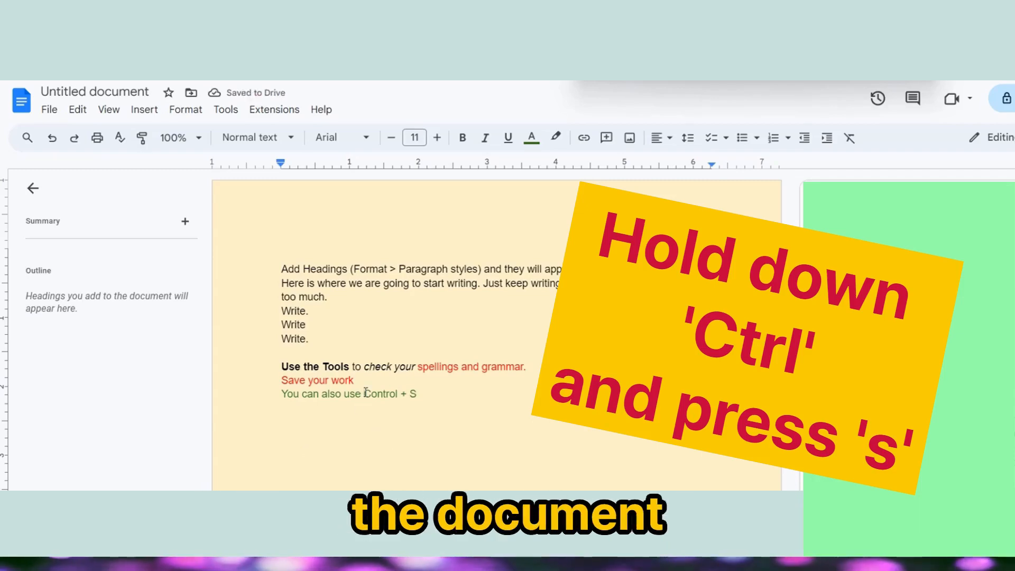
{"action": "type", "text": "'"}
{"action": "left_click", "coordinate": [399, 393]}
{"action": "type", "text": "'"}
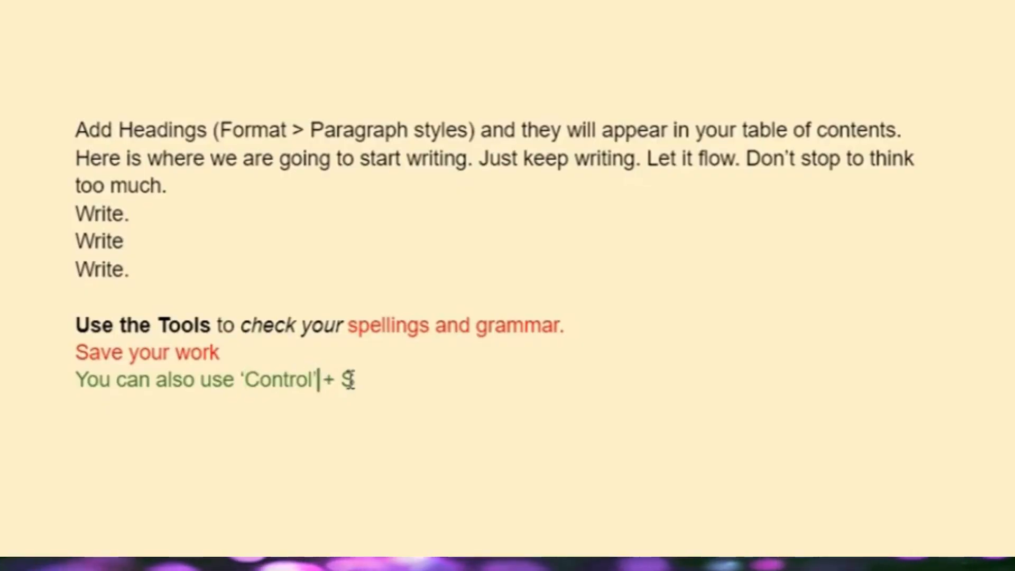
{"action": "left_click", "coordinate": [411, 393]}
{"action": "type", "text": "'"}
{"action": "left_click", "coordinate": [360, 378]}
{"action": "type", "text": "' keys on your keybo"}
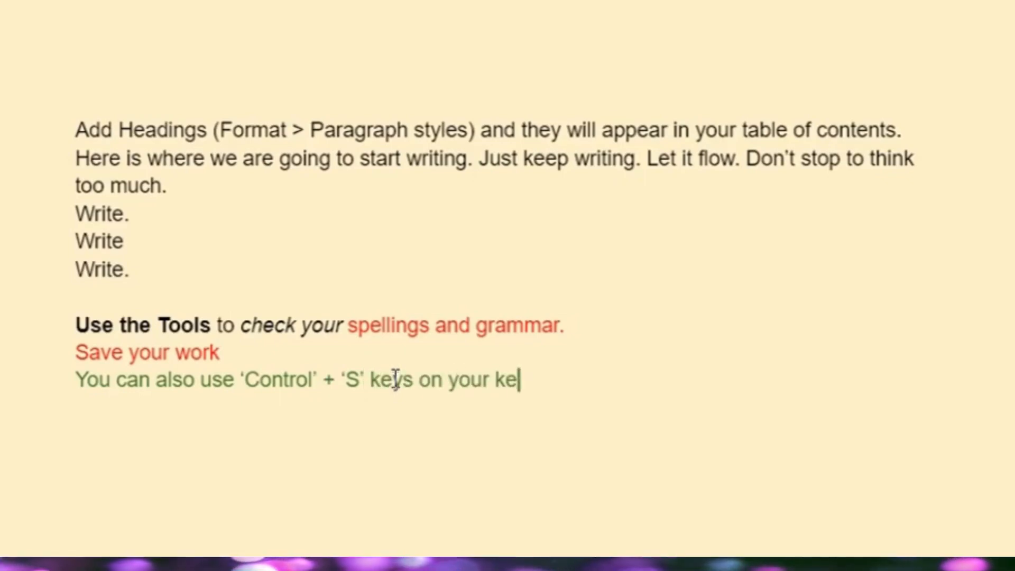
{"action": "type", "text": "ard. Saves you time."}
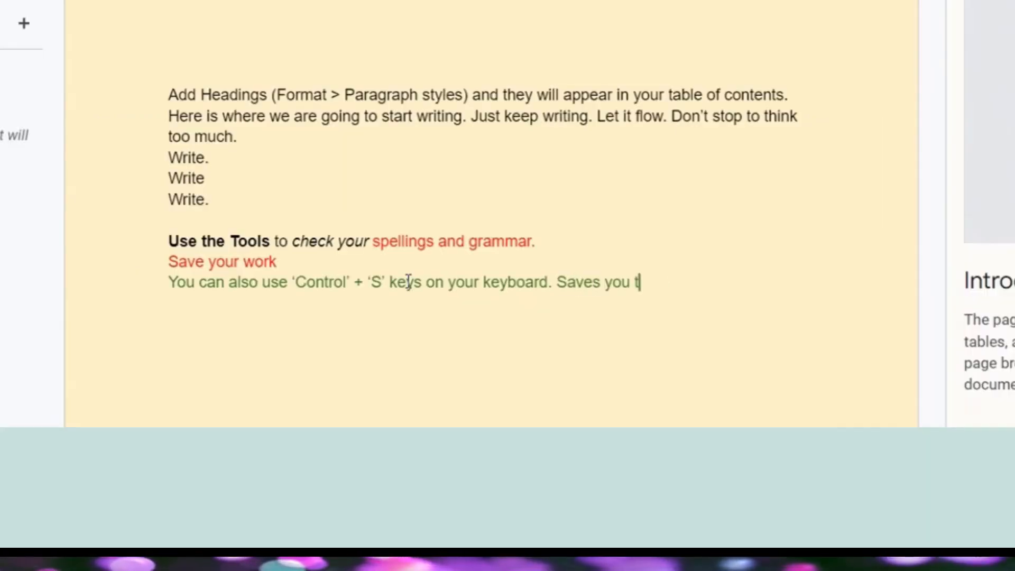
Continue the green paragraph with "To save the Doc in Google Docs." and start a new line.
{"action": "type", "text": " To save the Doc in Google"}
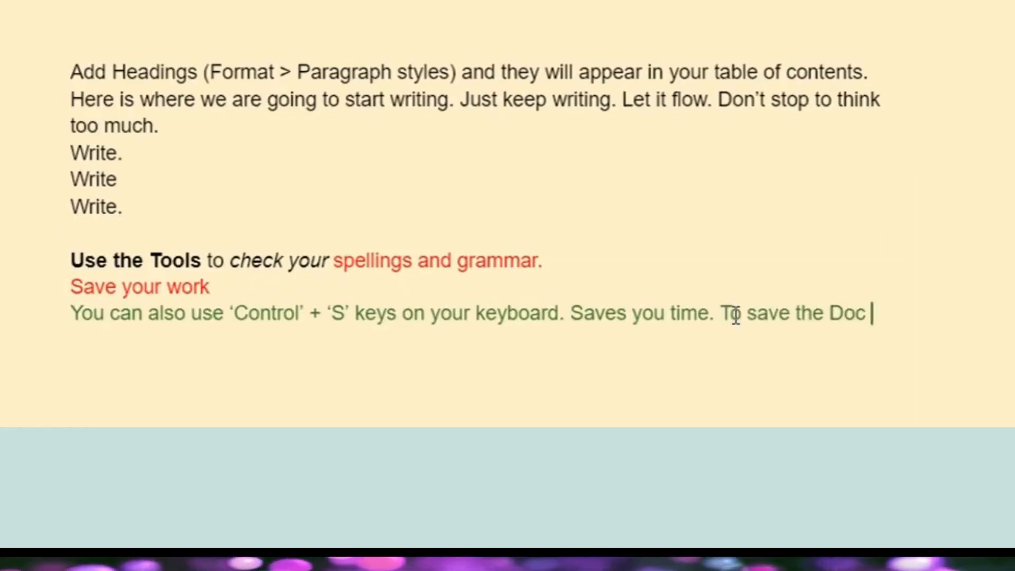
{"action": "type", "text": " Docs."}
{"action": "key", "text": "Return"}
Write "For another format, just choose Download then the format you want." on the new line in dark magenta text.
{"action": "left_click", "coordinate": [538, 85]}
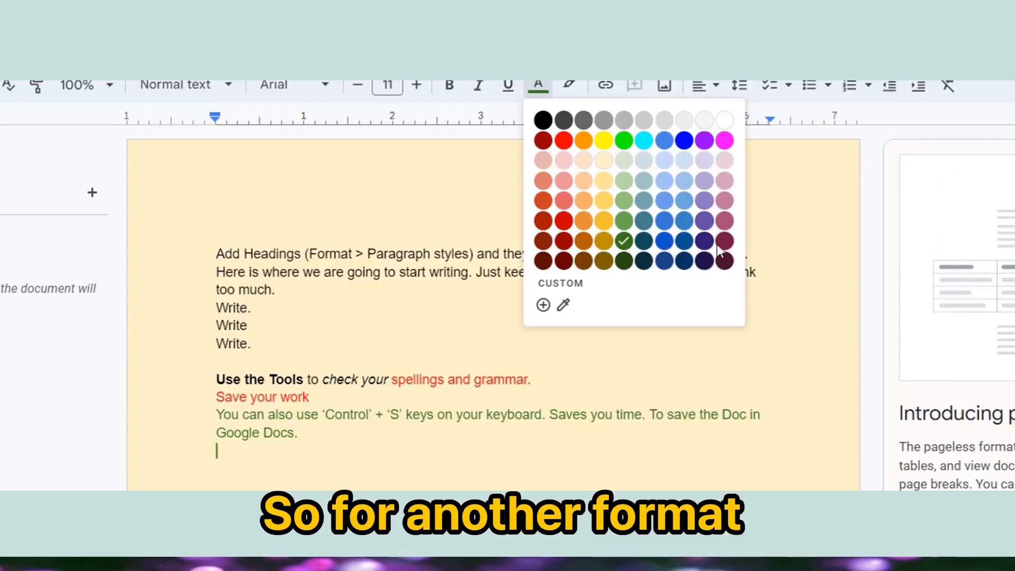
{"action": "left_click", "coordinate": [833, 81]}
{"action": "type", "text": "fo"}
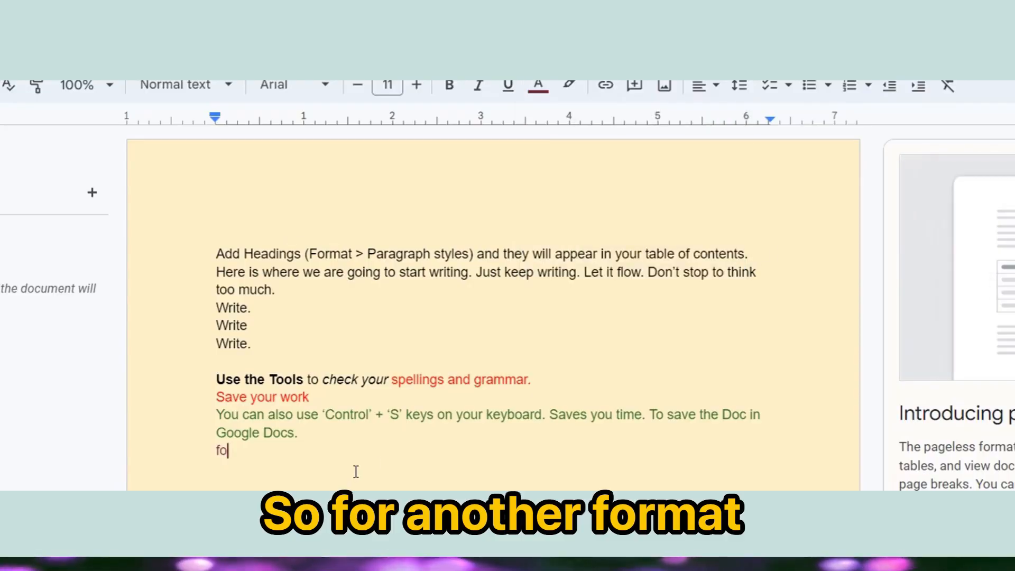
{"action": "type", "text": "r"}
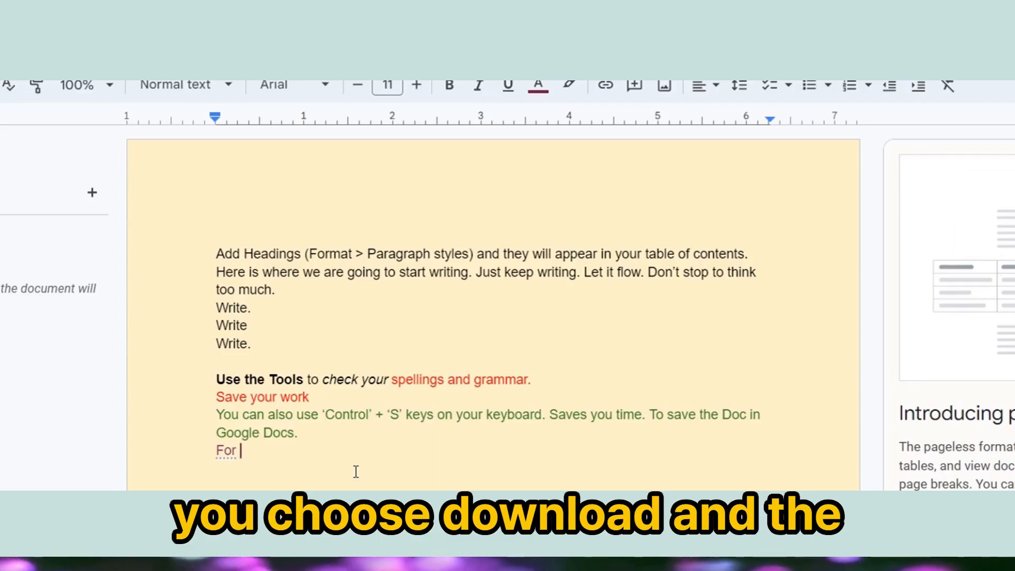
{"action": "type", "text": " another format"}
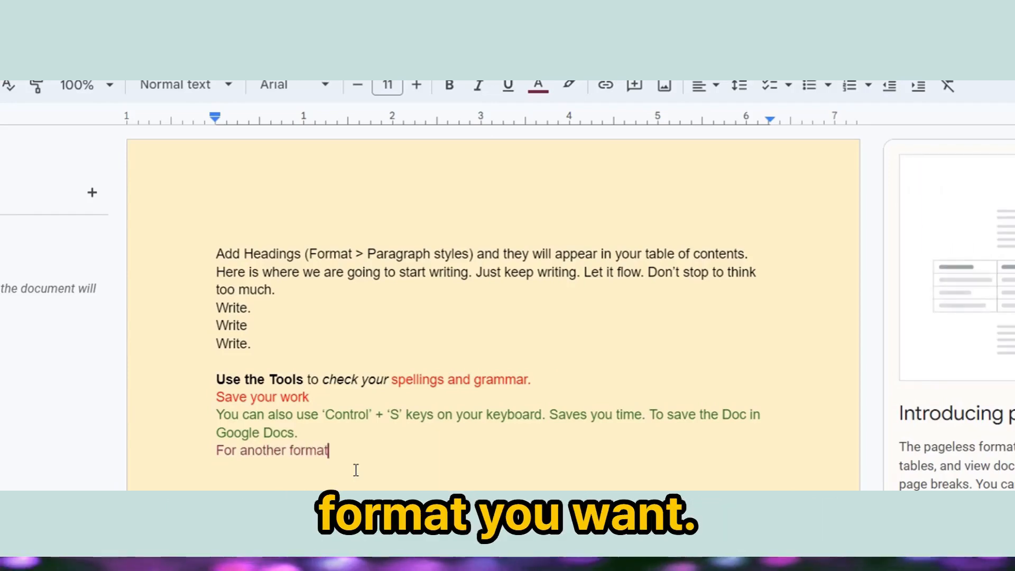
{"action": "type", "text": ", just"}
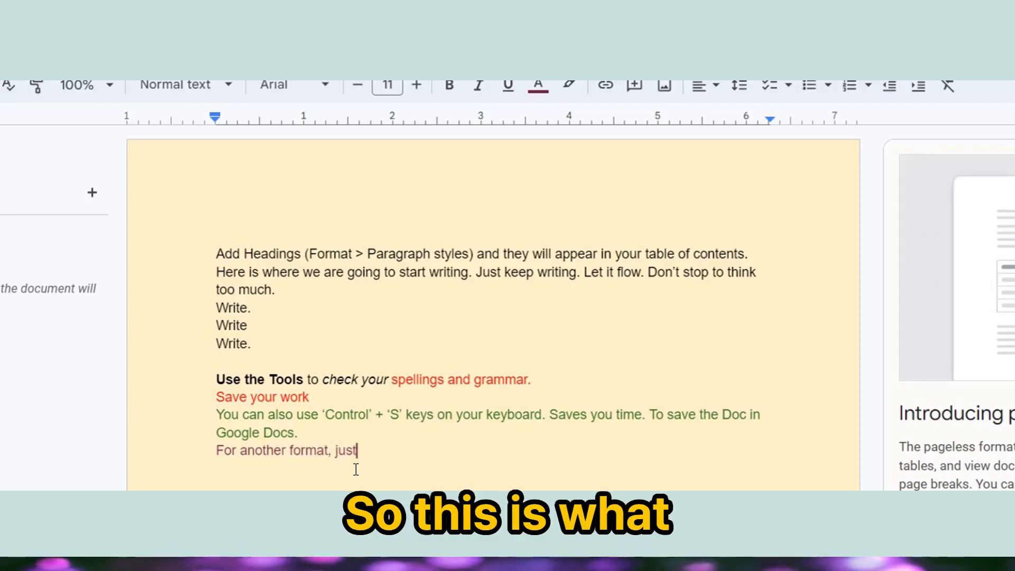
{"action": "type", "text": " choose Dow"}
{"action": "type", "text": "nload then the format you want."}
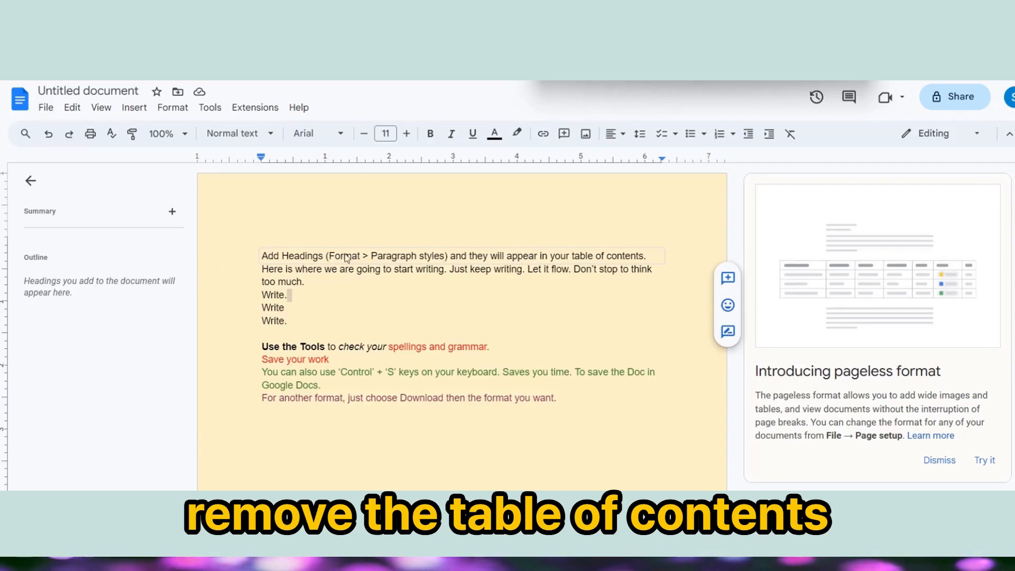
Open the additional options of the table of contents and add a heading to the document from there.
{"action": "left_click", "coordinate": [262, 257]}
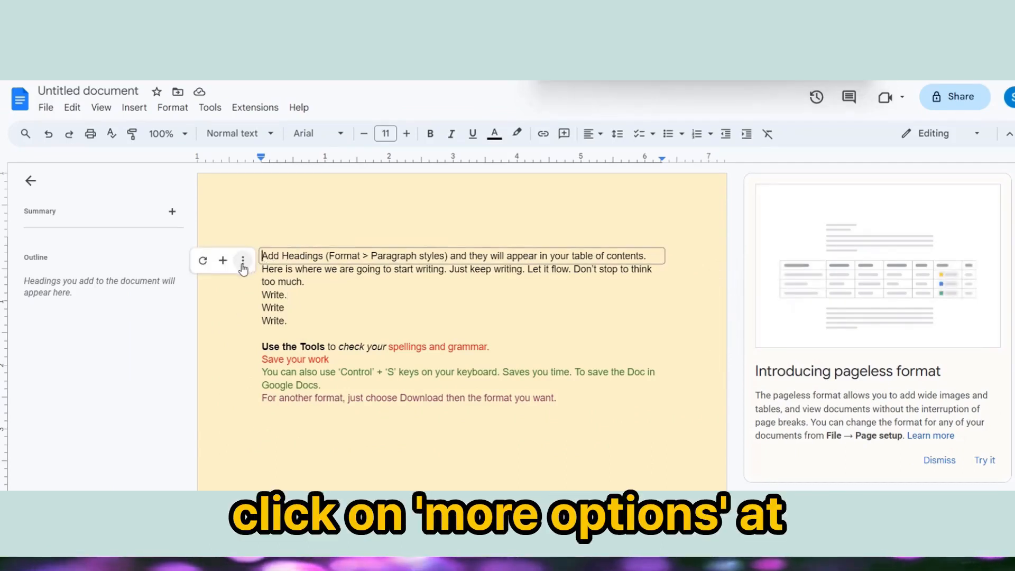
{"action": "left_click", "coordinate": [243, 265]}
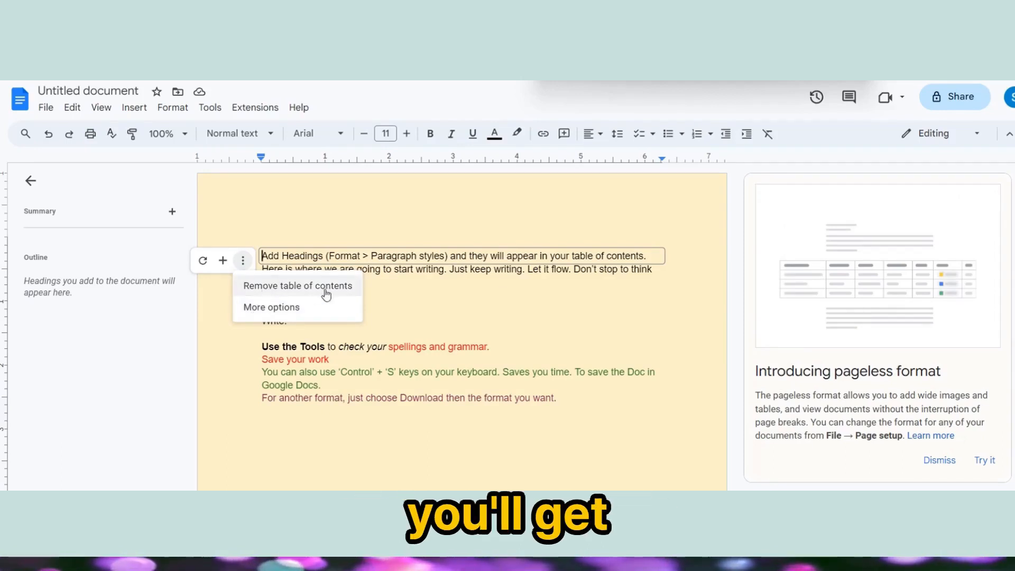
{"action": "left_click", "coordinate": [294, 307]}
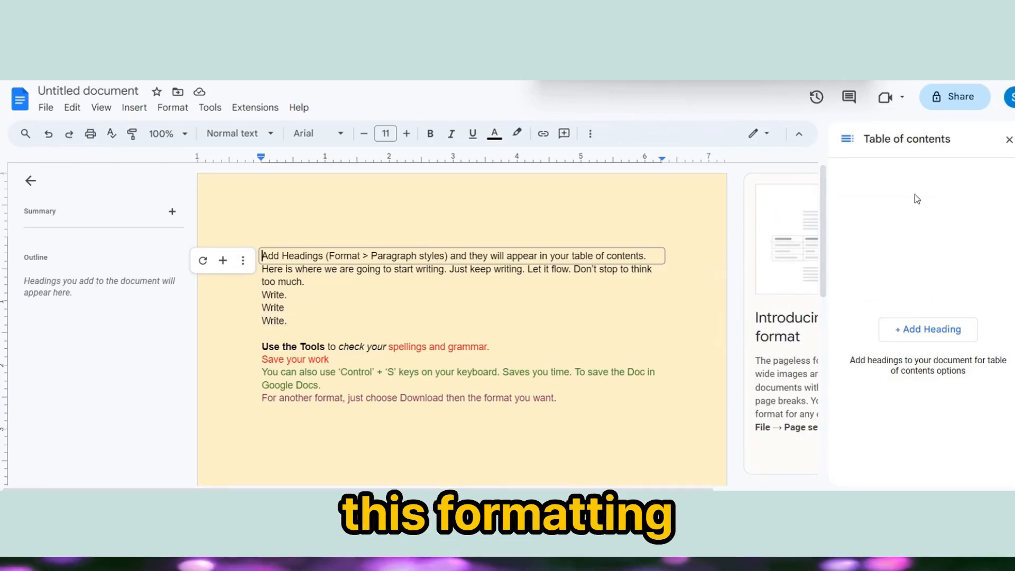
{"action": "left_click", "coordinate": [918, 333]}
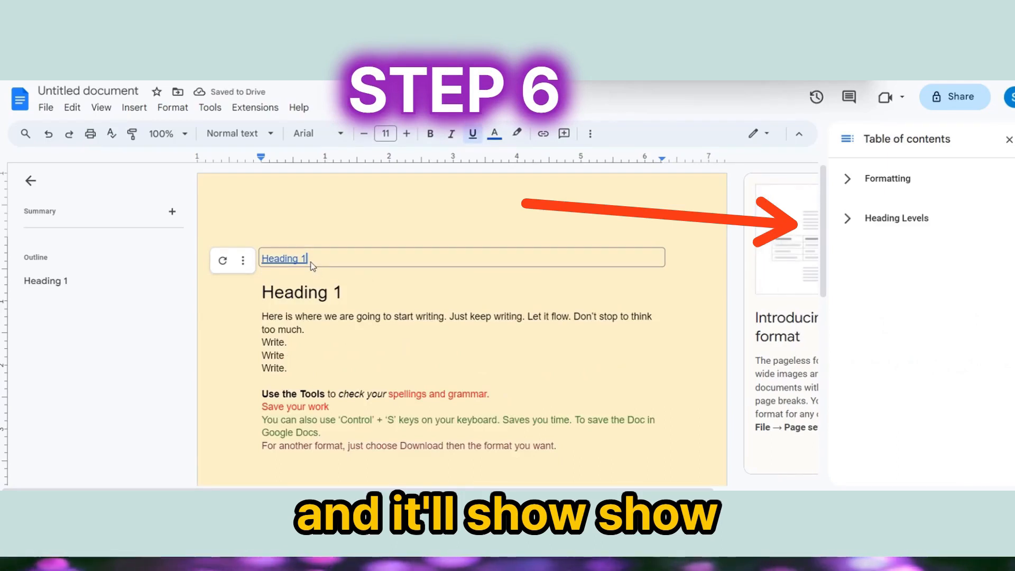
Turn on page numbers in the table of contents formatting and open its heading level options.
{"action": "left_click", "coordinate": [893, 184]}
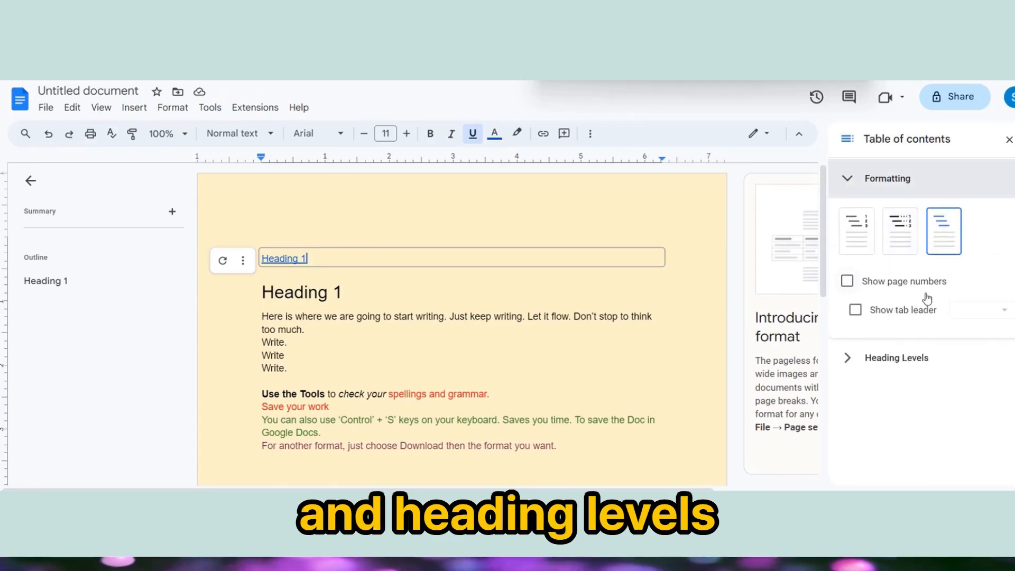
{"action": "left_click", "coordinate": [847, 281]}
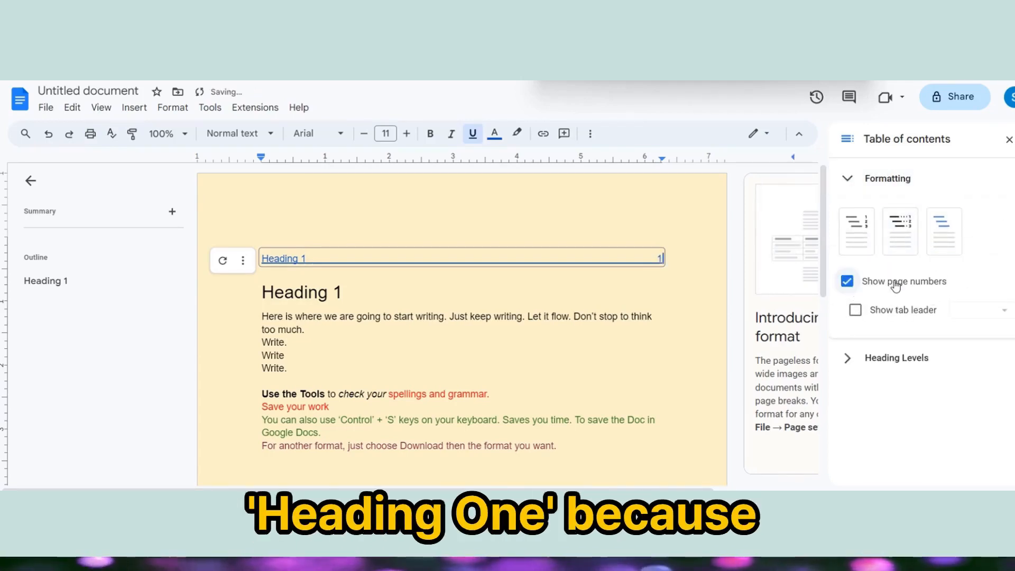
{"action": "left_click", "coordinate": [852, 180]}
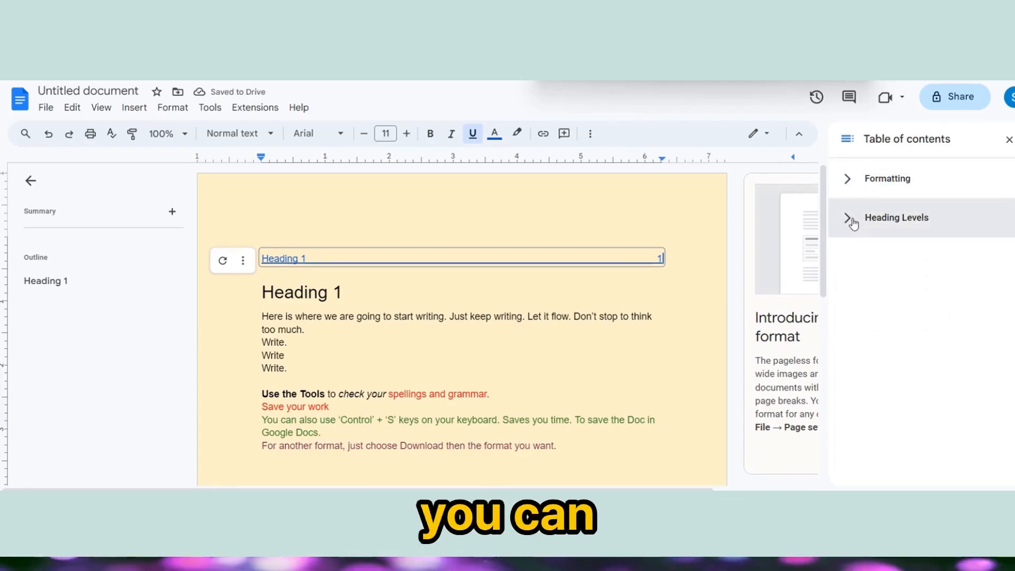
{"action": "left_click", "coordinate": [853, 219]}
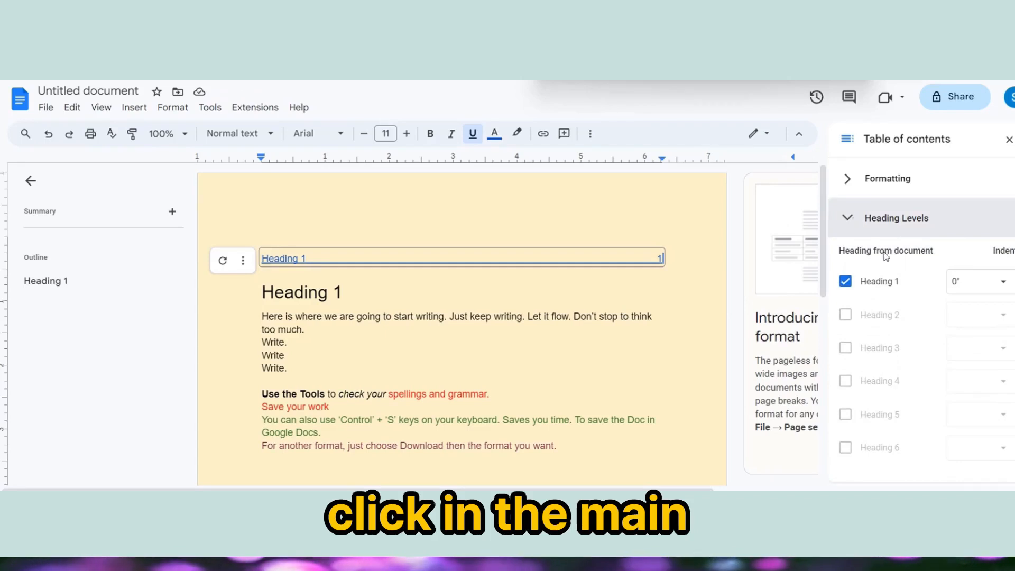
Replace the Heading 1 text in the document body with "Intro".
{"action": "left_click", "coordinate": [321, 296]}
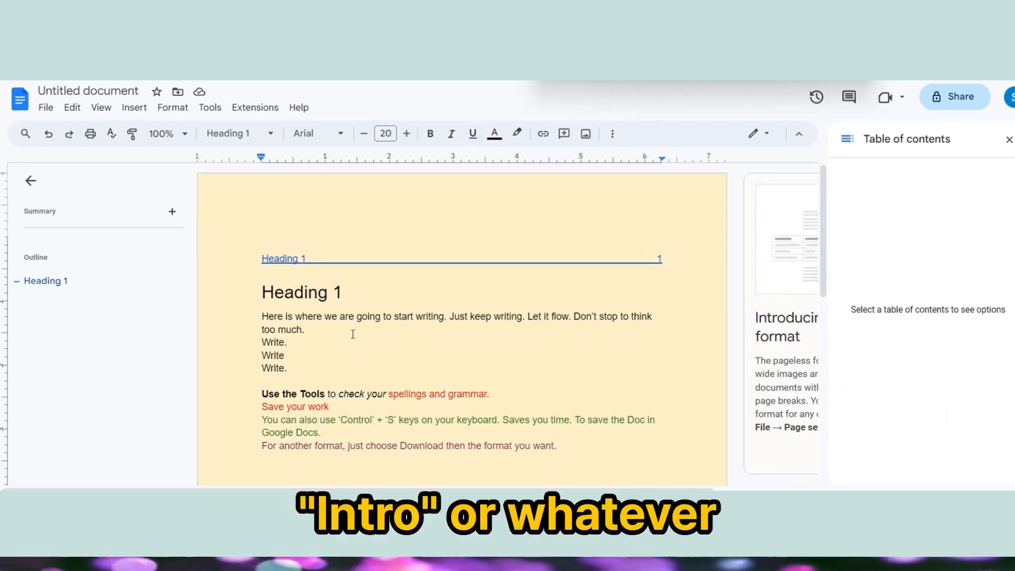
{"action": "scroll", "coordinate": [446, 340], "scroll_direction": "down", "scroll_amount": 3}
{"action": "scroll", "coordinate": [561, 324], "scroll_direction": "up", "scroll_amount": 2}
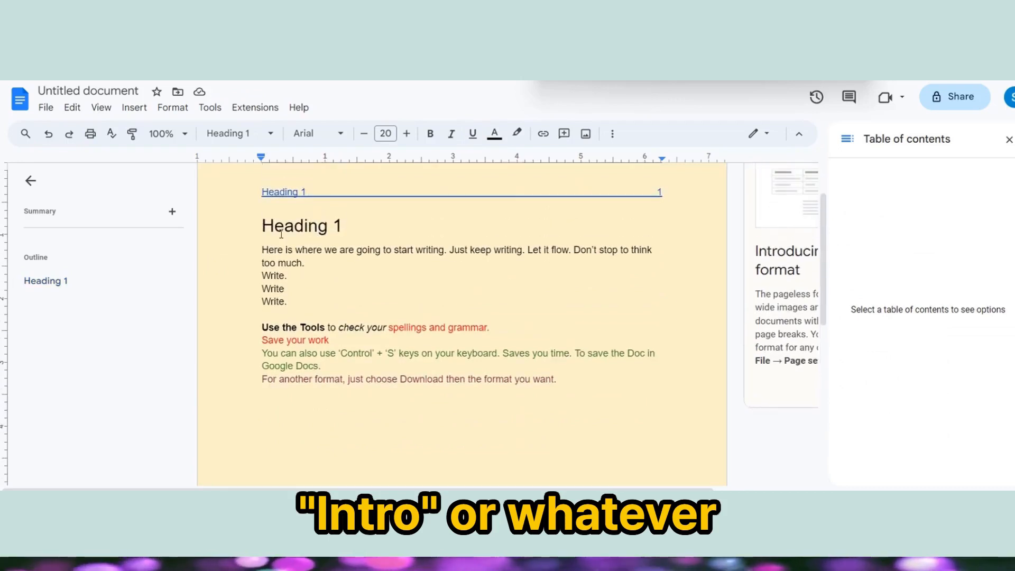
{"action": "triple_click", "coordinate": [299, 225]}
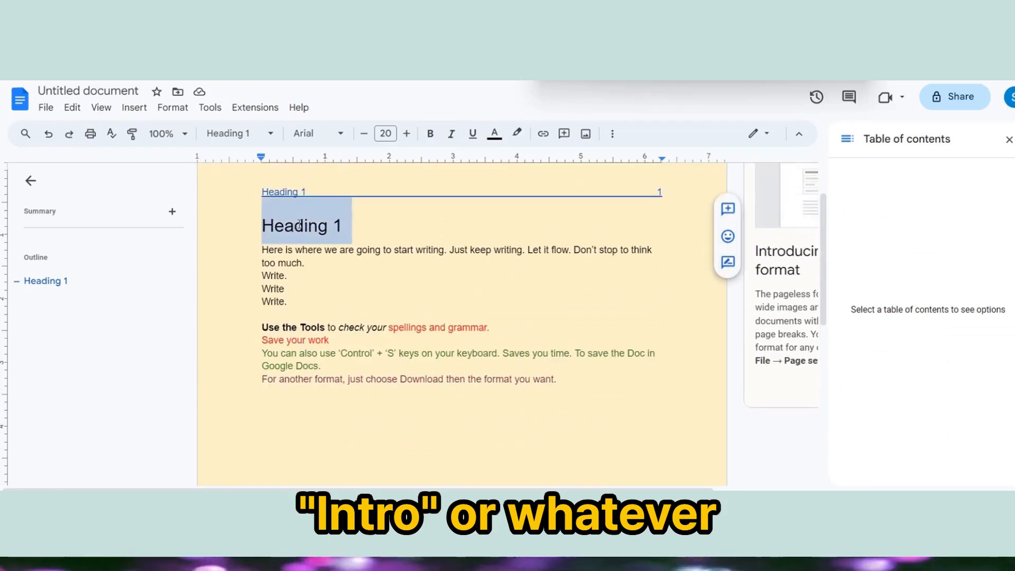
{"action": "type", "text": "Intro"}
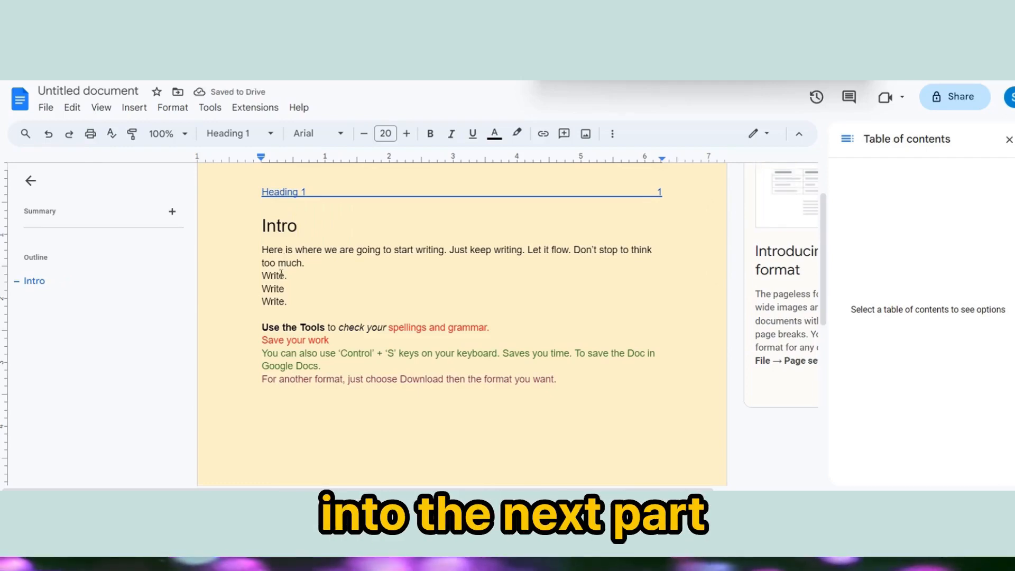
{"action": "left_click", "coordinate": [300, 308]}
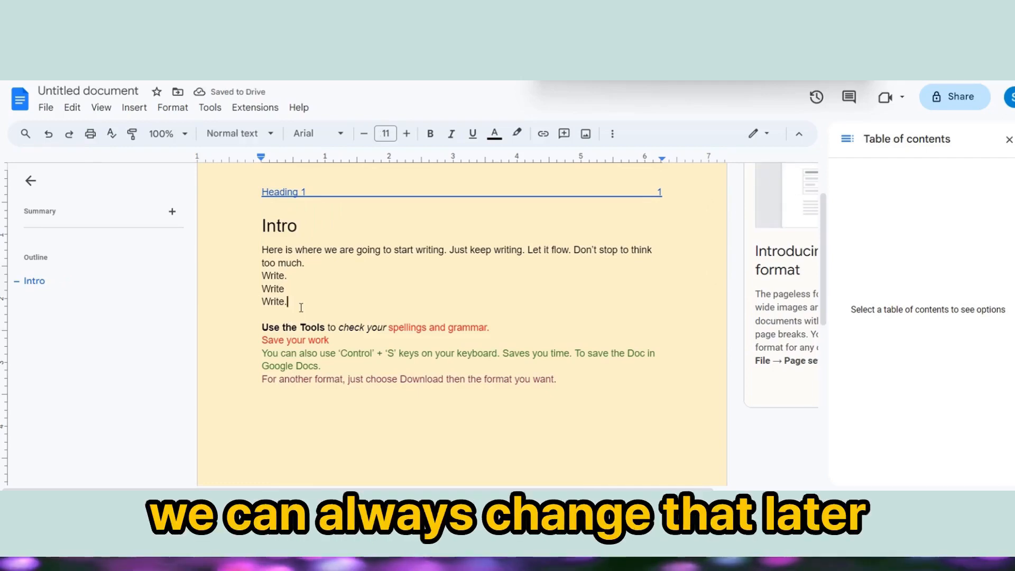
{"action": "key", "text": "Return"}
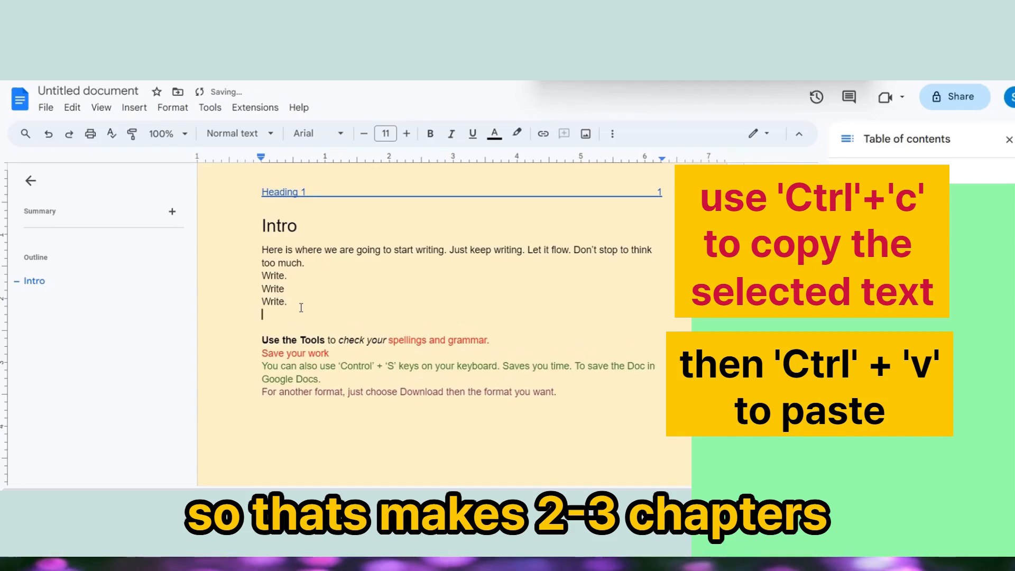
{"action": "key", "text": "Return"}
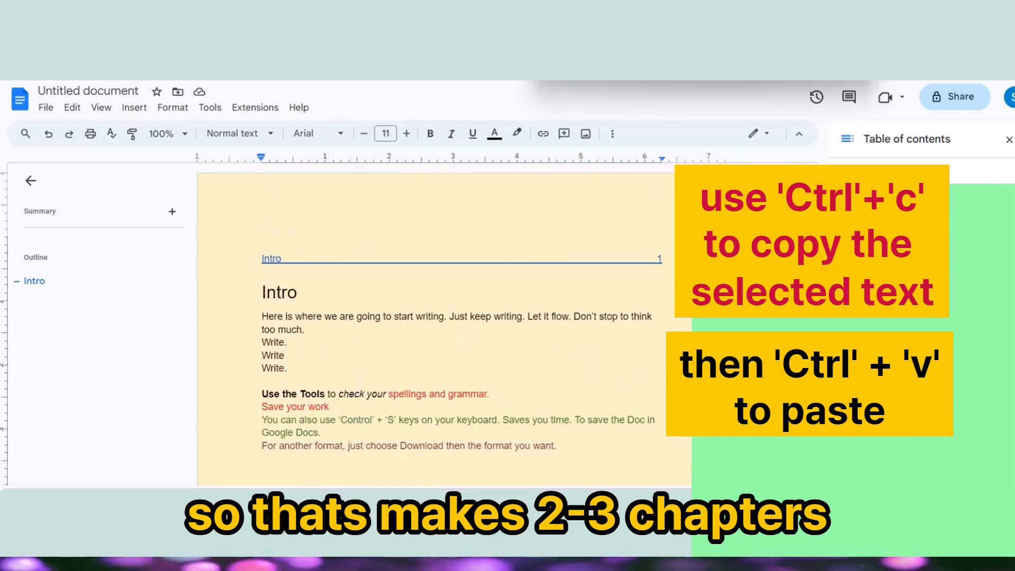
Copy the Intro heading and paste it on a new line after the last "Write." line.
{"action": "left_click_drag", "start_coordinate": [263, 291], "coordinate": [303, 291]}
{"action": "left_click", "coordinate": [295, 374]}
{"action": "key", "text": "Return"}
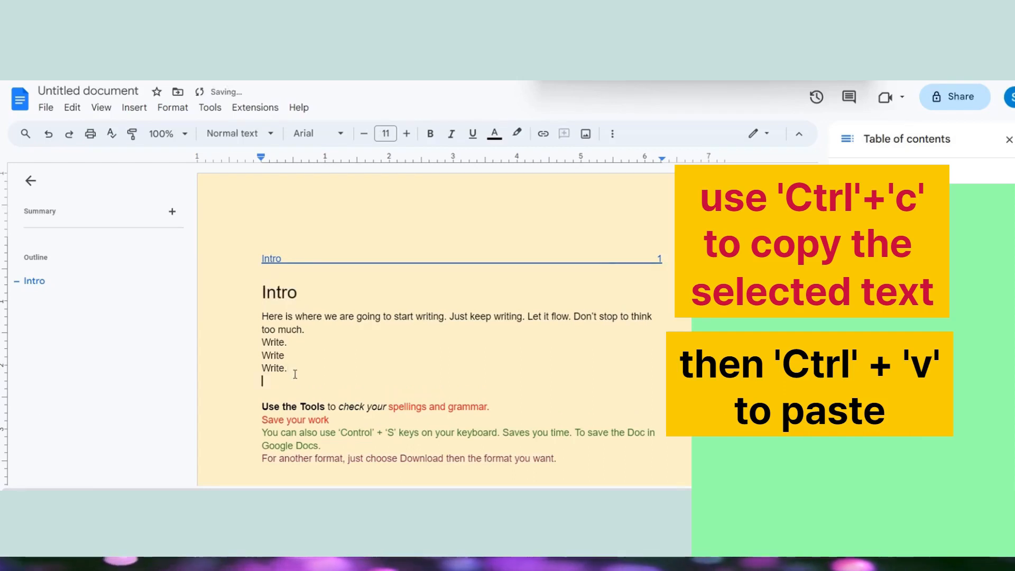
{"action": "type", "text": "Intro"}
Paste the Intro heading on new lines below the "spellings and grammar." line and below the green paragraph.
{"action": "scroll", "coordinate": [380, 364], "scroll_direction": "down", "scroll_amount": 3}
{"action": "left_click", "coordinate": [502, 324]}
{"action": "key", "text": "Return"}
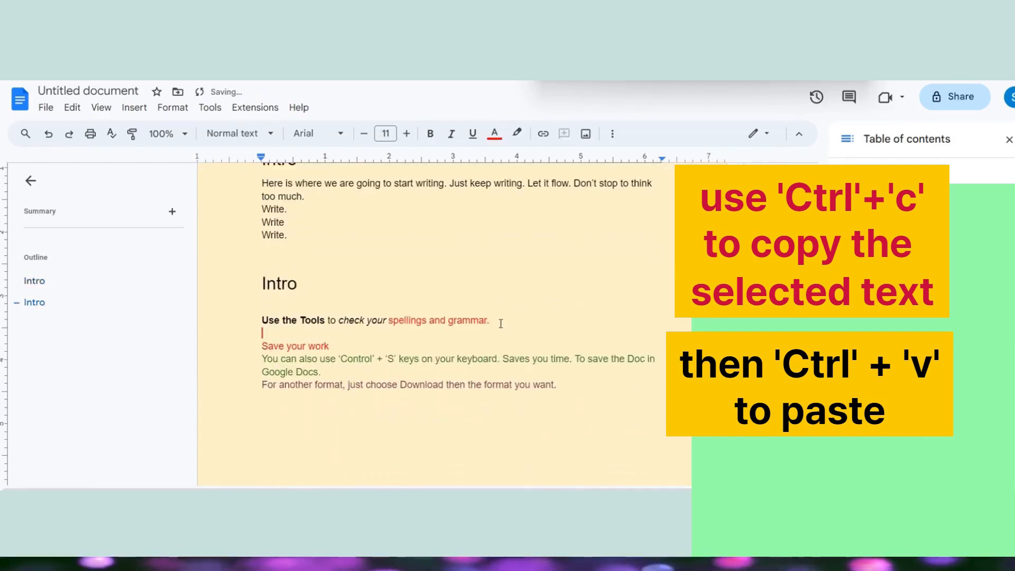
{"action": "type", "text": "Intro"}
{"action": "left_click", "coordinate": [369, 406]}
{"action": "key", "text": "Return"}
{"action": "type", "text": "Intro"}
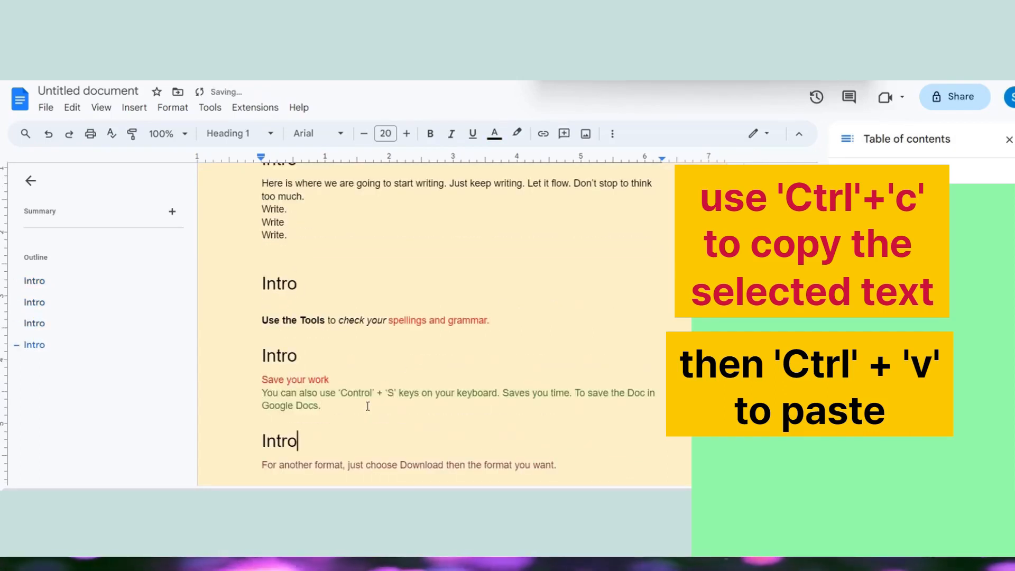
Rename the second Intro heading to "Chapter 1" and the third one to "Chapter 2".
{"action": "double_click", "coordinate": [286, 285]}
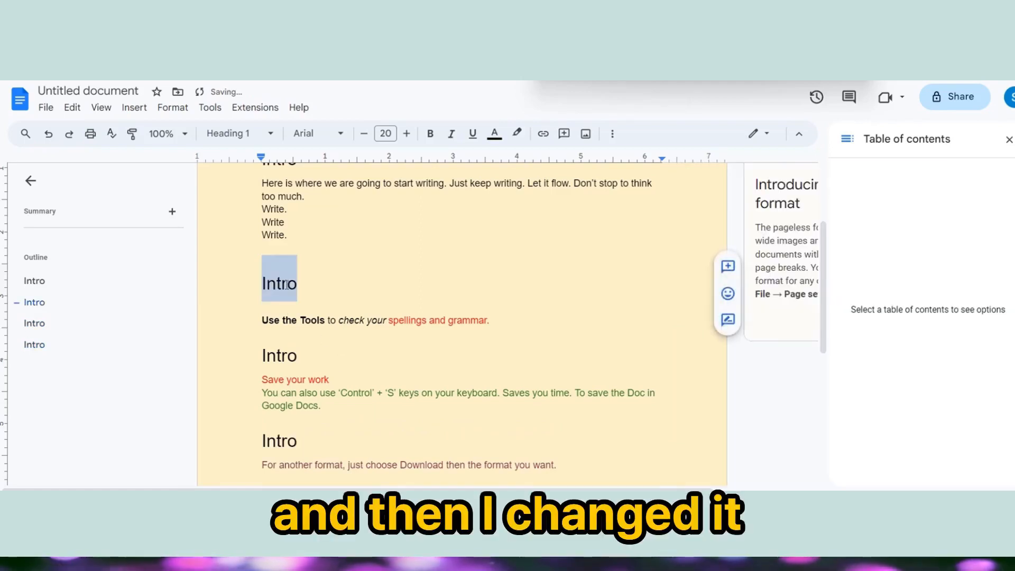
{"action": "type", "text": "Chapter 1"}
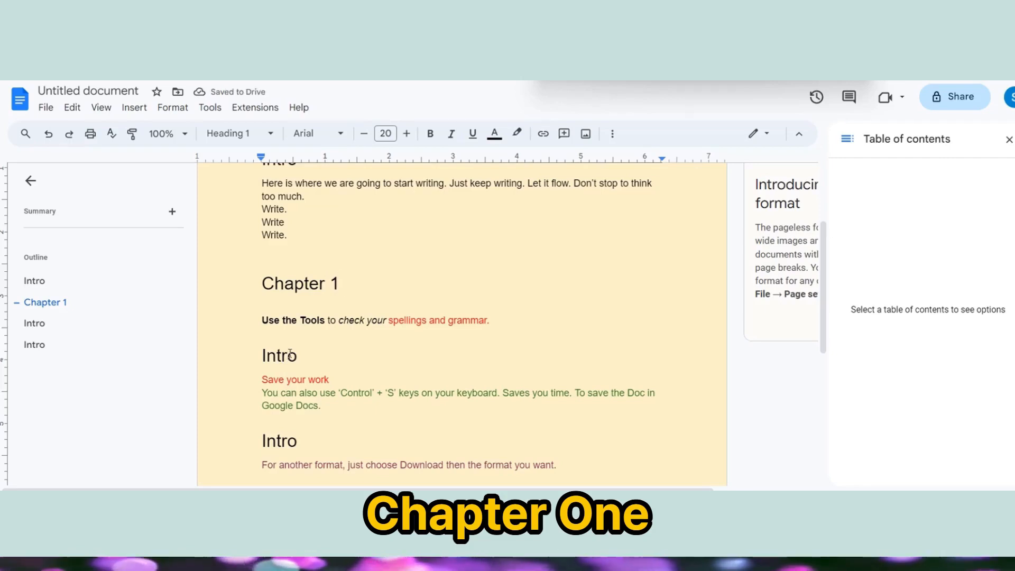
{"action": "scroll", "coordinate": [293, 351], "scroll_direction": "up", "scroll_amount": 1}
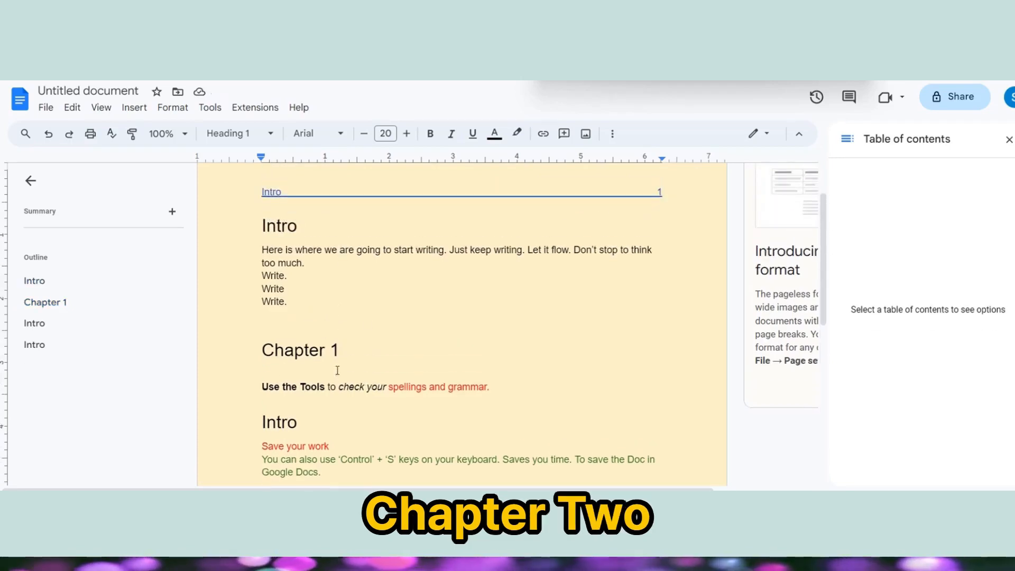
{"action": "double_click", "coordinate": [291, 425]}
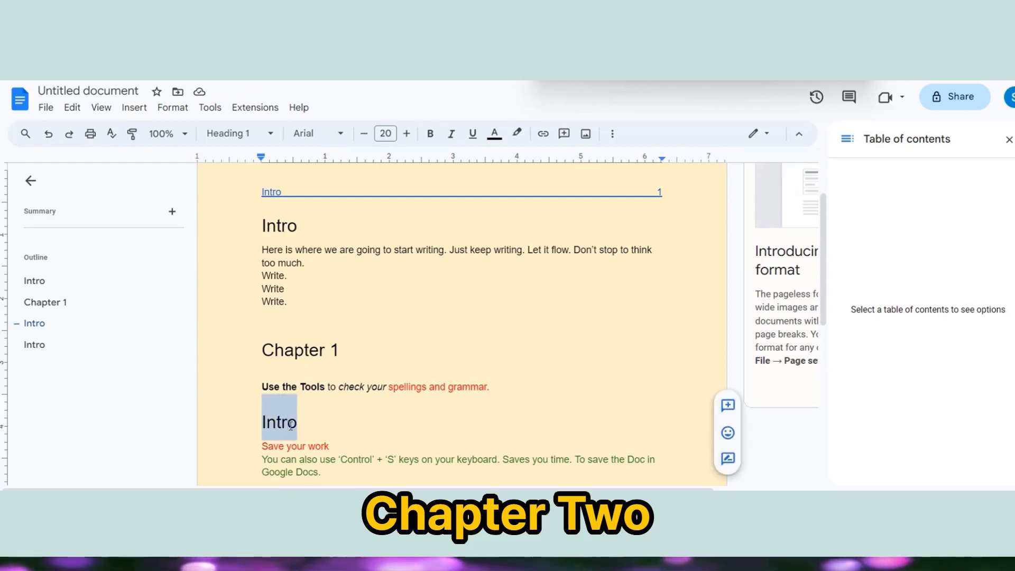
{"action": "type", "text": "Ch"}
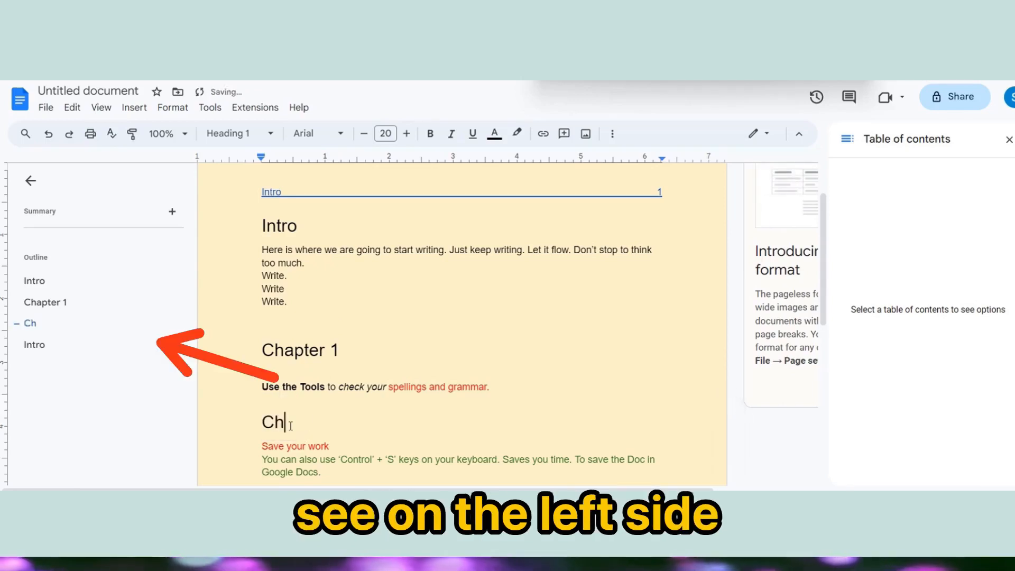
{"action": "type", "text": "apter 2"}
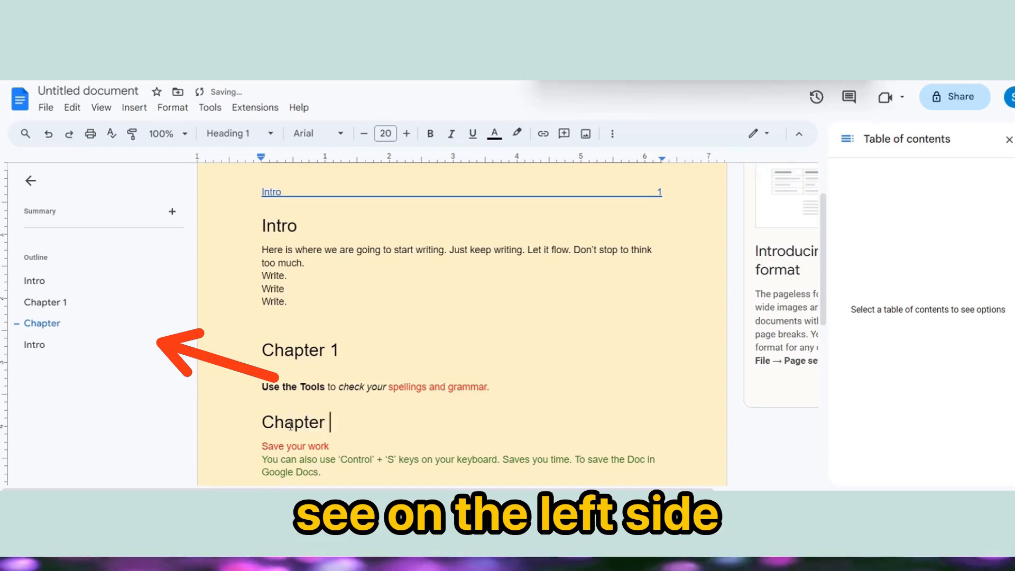
Rename the last Intro heading, above the dark magenta line, to "Chapter 3".
{"action": "scroll", "coordinate": [340, 309], "scroll_direction": "down", "scroll_amount": 4}
{"action": "left_click", "coordinate": [281, 307]}
{"action": "double_click", "coordinate": [281, 306]}
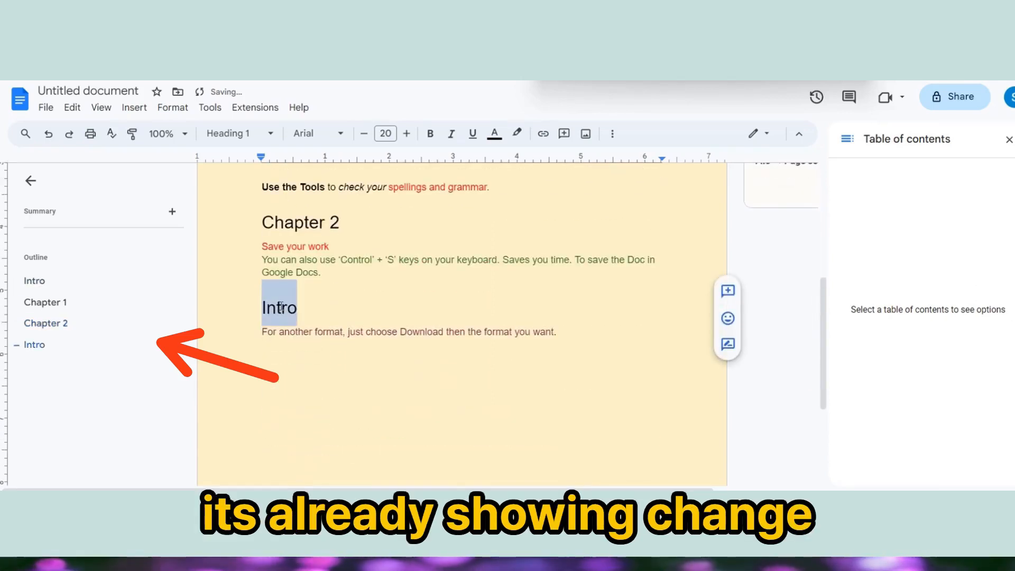
{"action": "type", "text": "Chapter"}
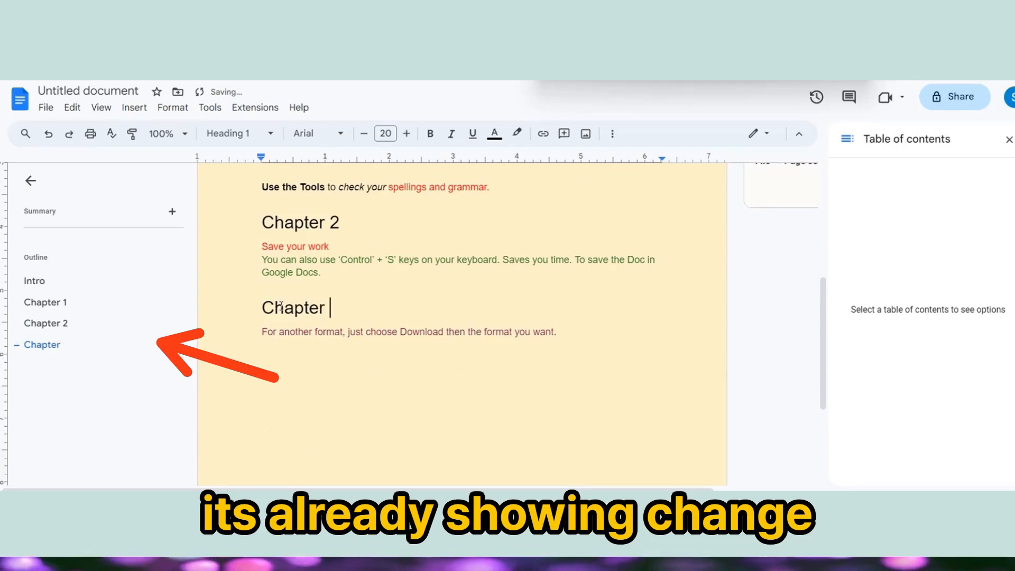
{"action": "type", "text": " 3"}
Update the table of contents so it picks up the renamed chapter headings.
{"action": "scroll", "coordinate": [586, 346], "scroll_direction": "up", "scroll_amount": 5}
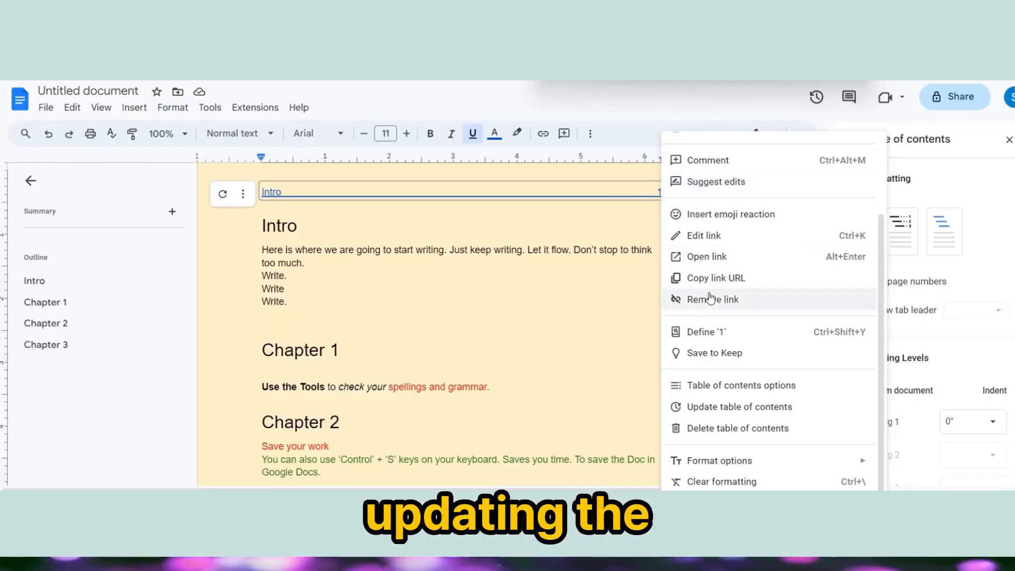
{"action": "left_click", "coordinate": [715, 408]}
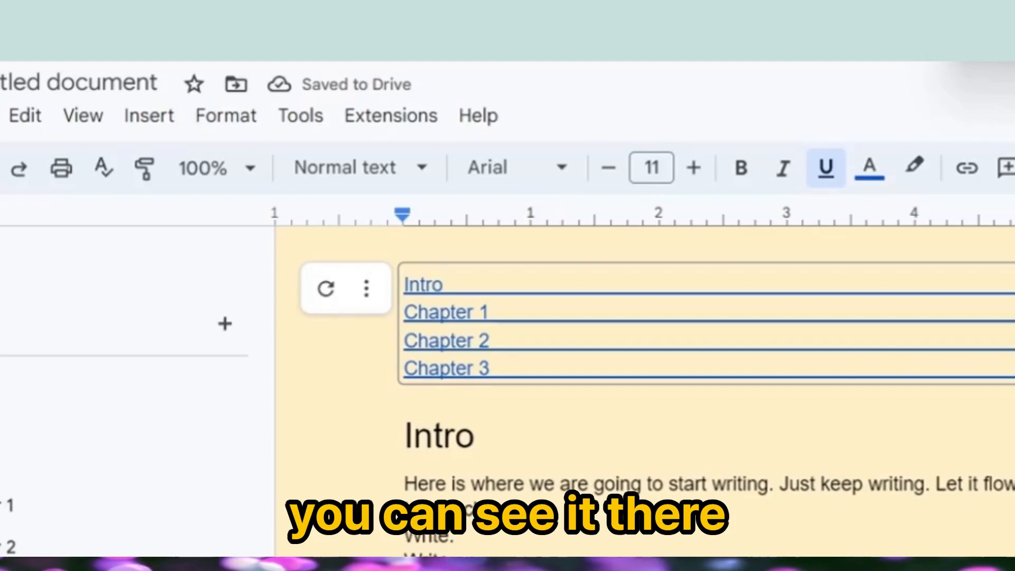
Insert a page break between the end of the Intro section and the Chapter 1 heading.
{"action": "left_click", "coordinate": [994, 529]}
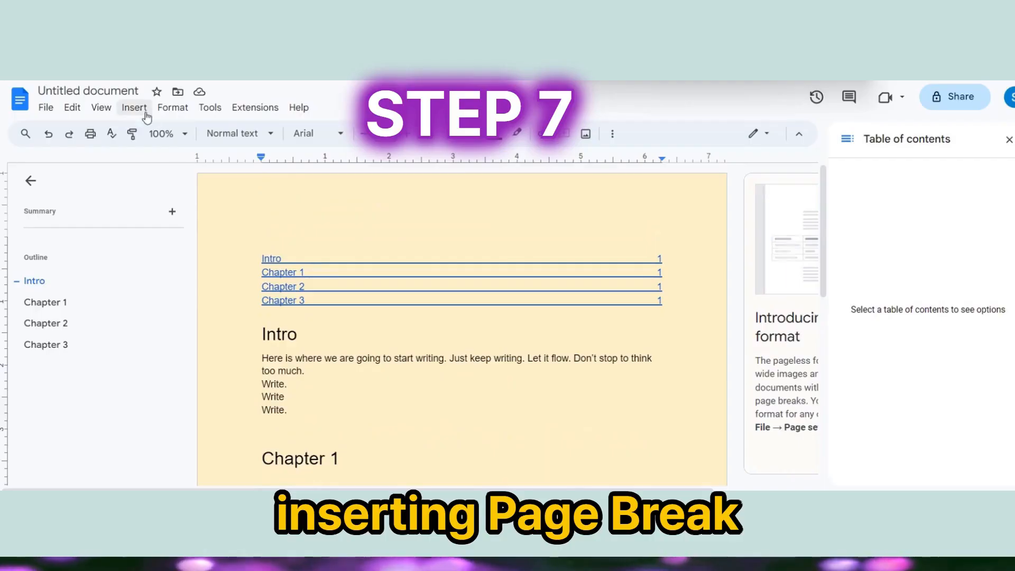
{"action": "left_click", "coordinate": [140, 111]}
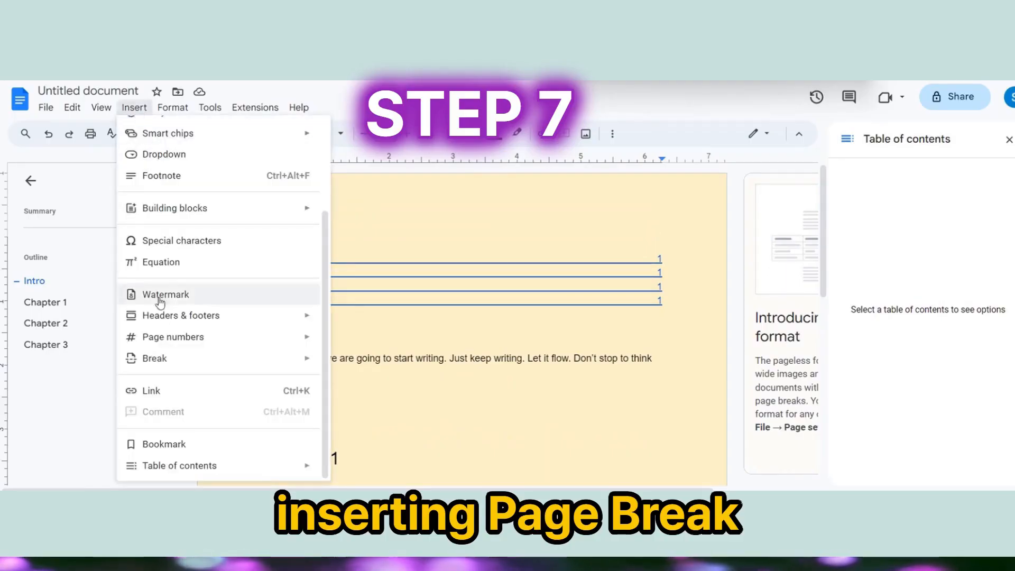
{"action": "mouse_move", "coordinate": [309, 358]}
{"action": "left_click", "coordinate": [370, 362]}
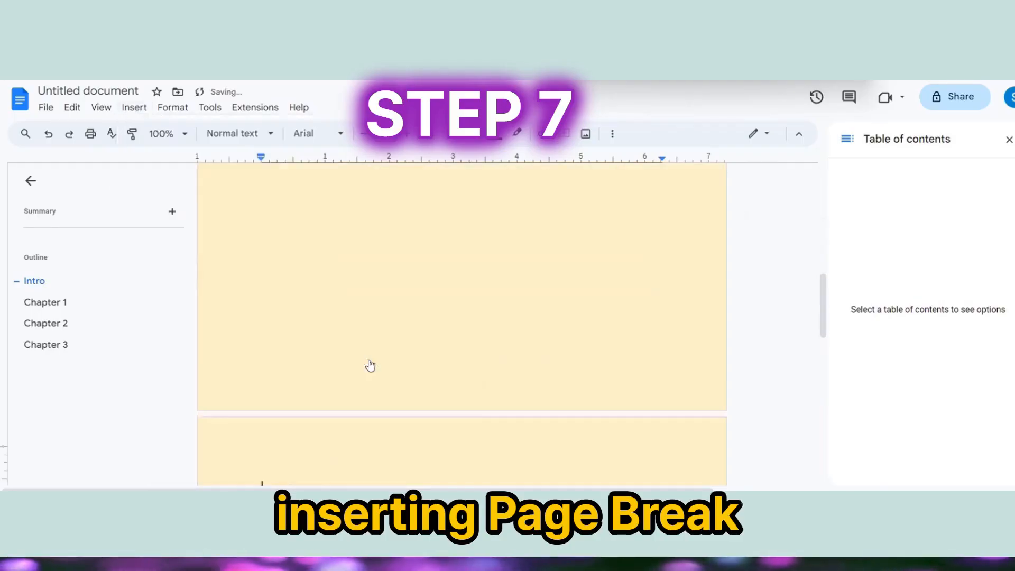
Insert a page break directly before the Chapter 2 heading.
{"action": "scroll", "coordinate": [401, 369], "scroll_direction": "down", "scroll_amount": 8}
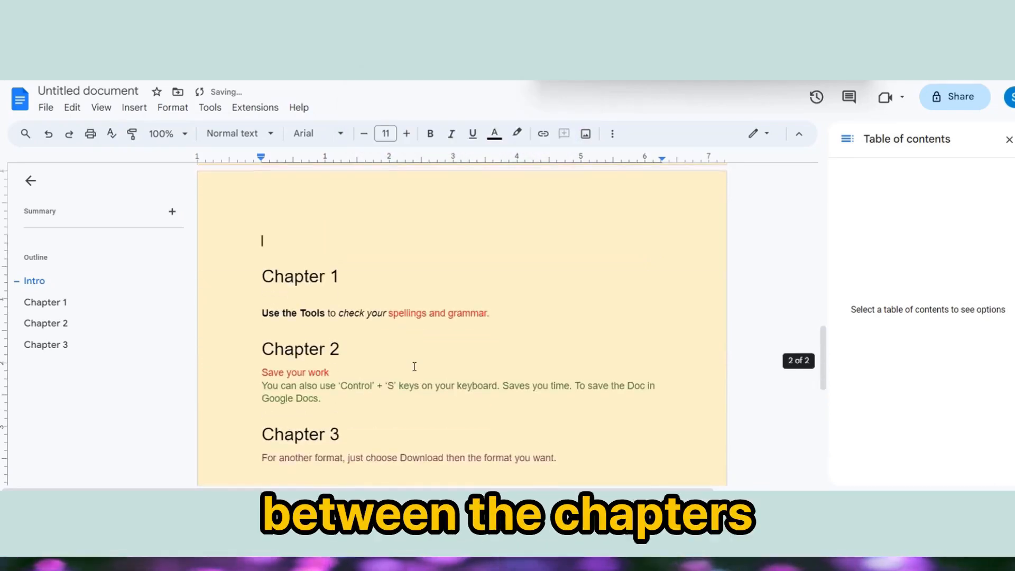
{"action": "left_click", "coordinate": [263, 215]}
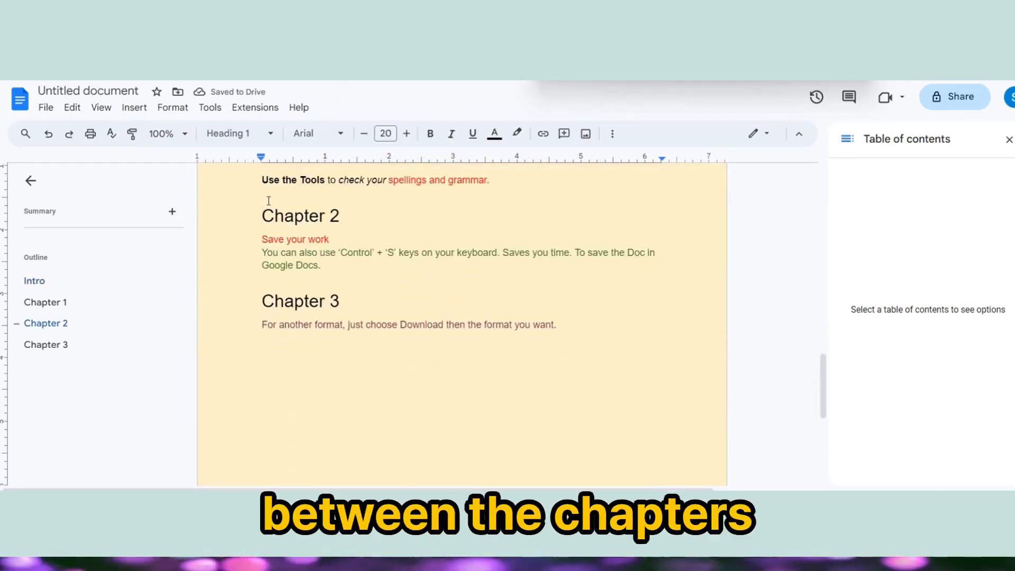
{"action": "left_click", "coordinate": [135, 108]}
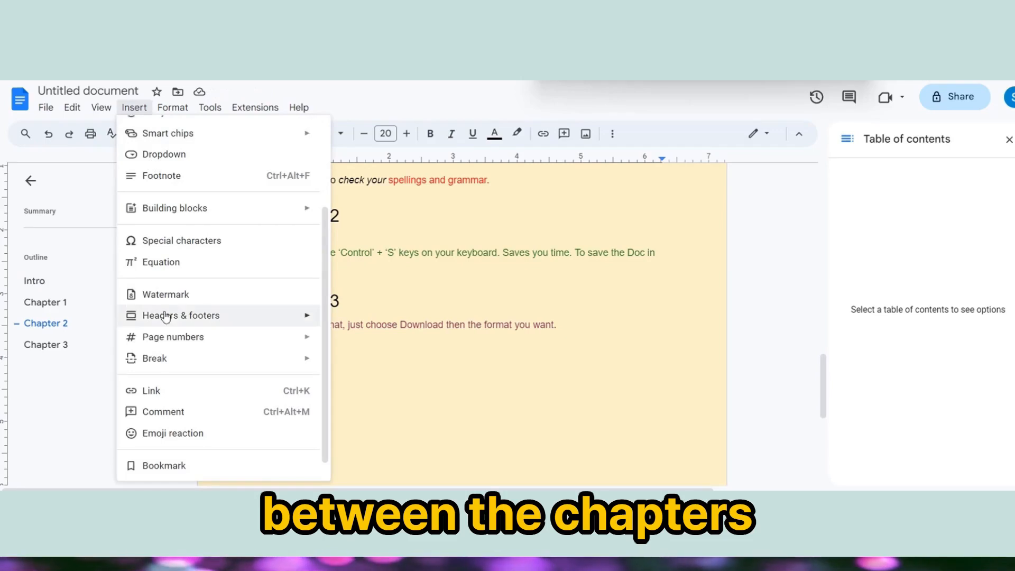
{"action": "mouse_move", "coordinate": [233, 358]}
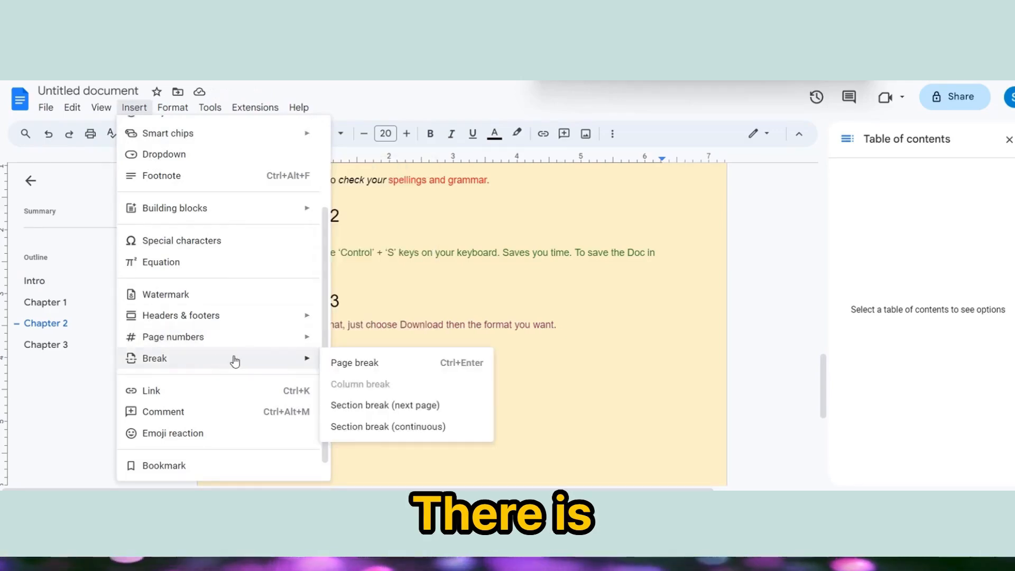
{"action": "left_click", "coordinate": [365, 363]}
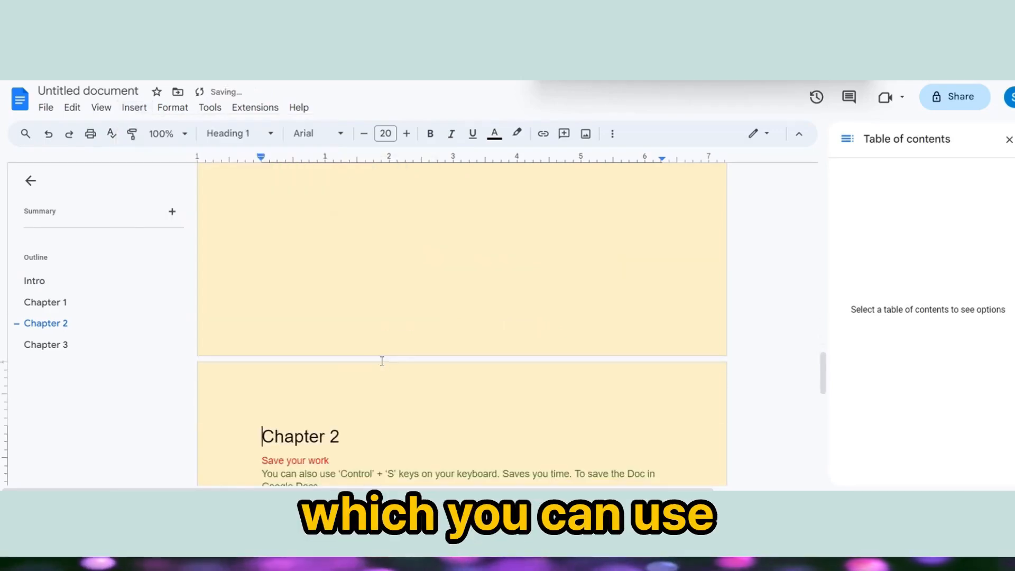
Insert a page break directly before the Chapter 3 heading.
{"action": "left_click", "coordinate": [263, 388]}
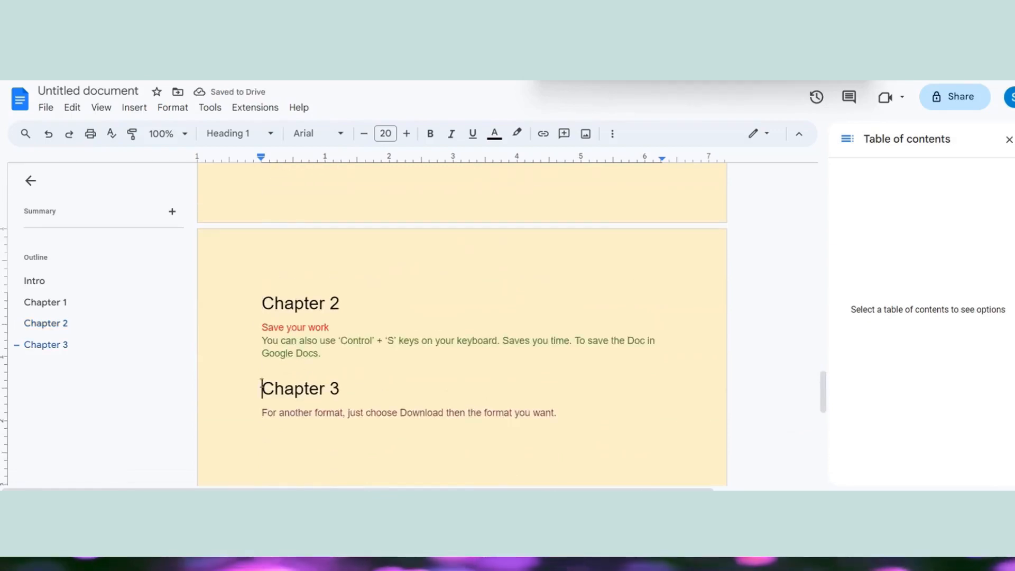
{"action": "left_click", "coordinate": [134, 107]}
{"action": "mouse_move", "coordinate": [256, 358]}
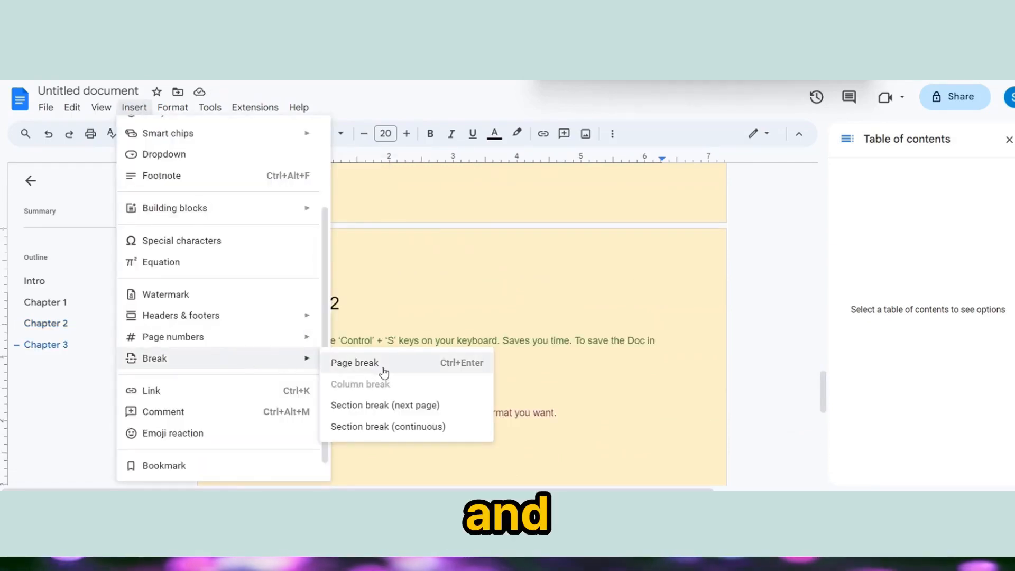
{"action": "left_click", "coordinate": [384, 372]}
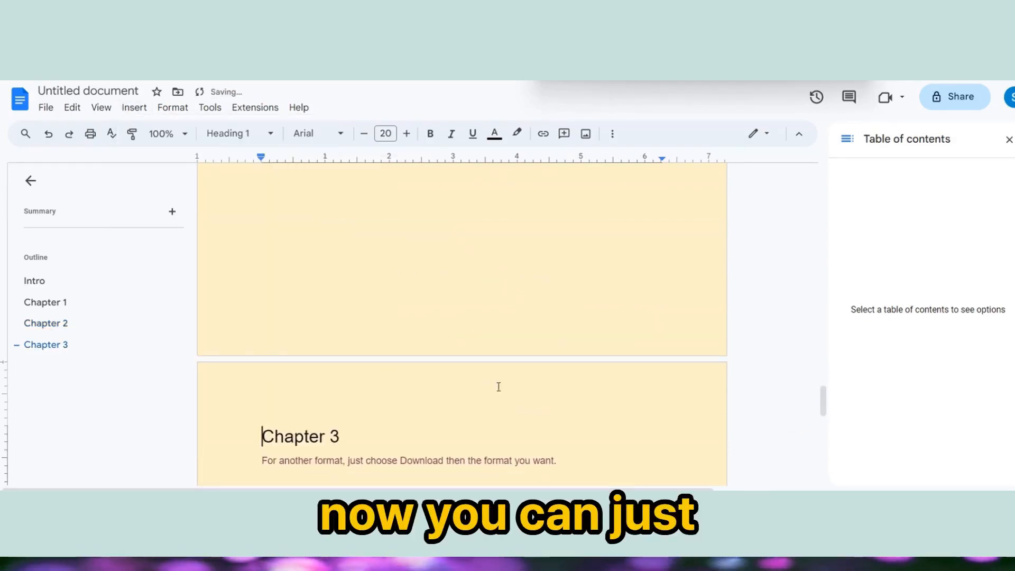
Update the table of contents so its page numbers reflect the inserted page breaks.
{"action": "scroll", "coordinate": [498, 387], "scroll_direction": "up", "scroll_amount": 20}
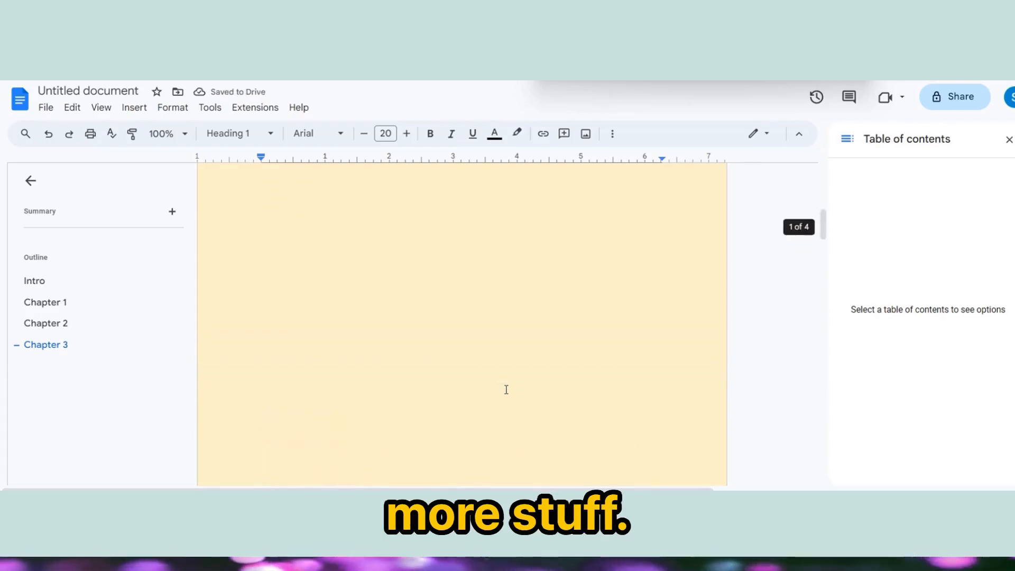
{"action": "scroll", "coordinate": [506, 390], "scroll_direction": "up", "scroll_amount": 6}
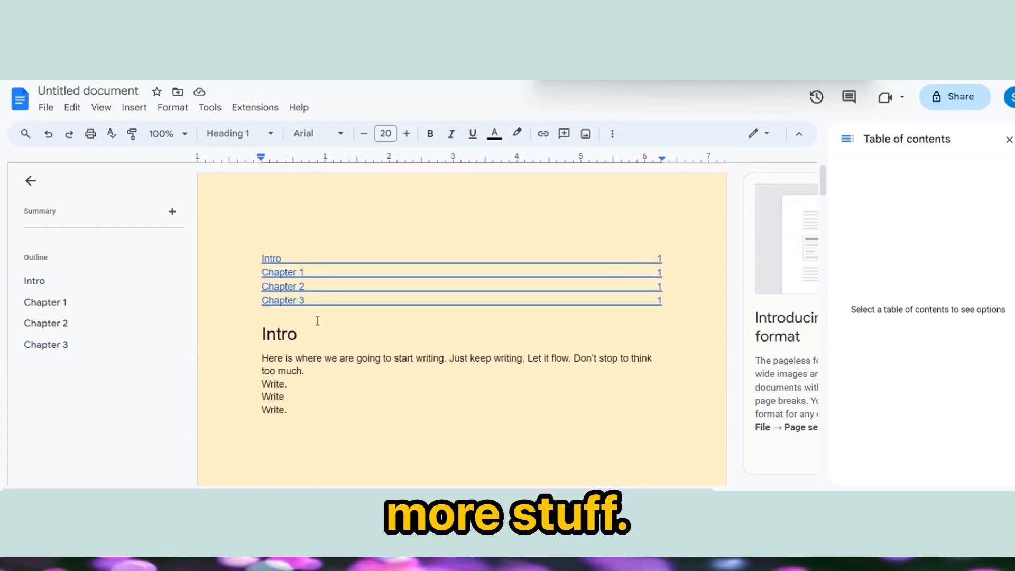
{"action": "right_click", "coordinate": [266, 264]}
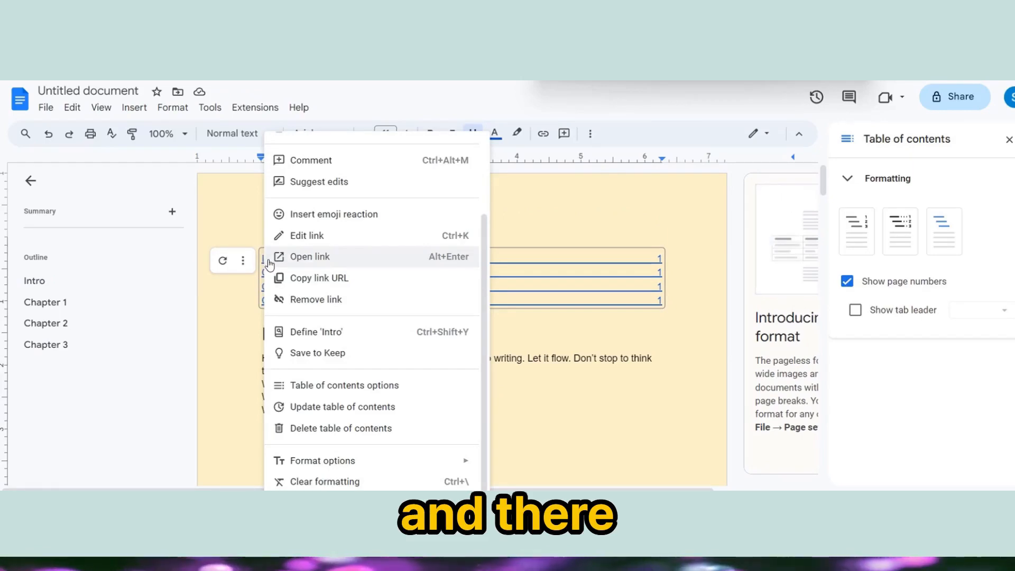
{"action": "left_click", "coordinate": [222, 261]}
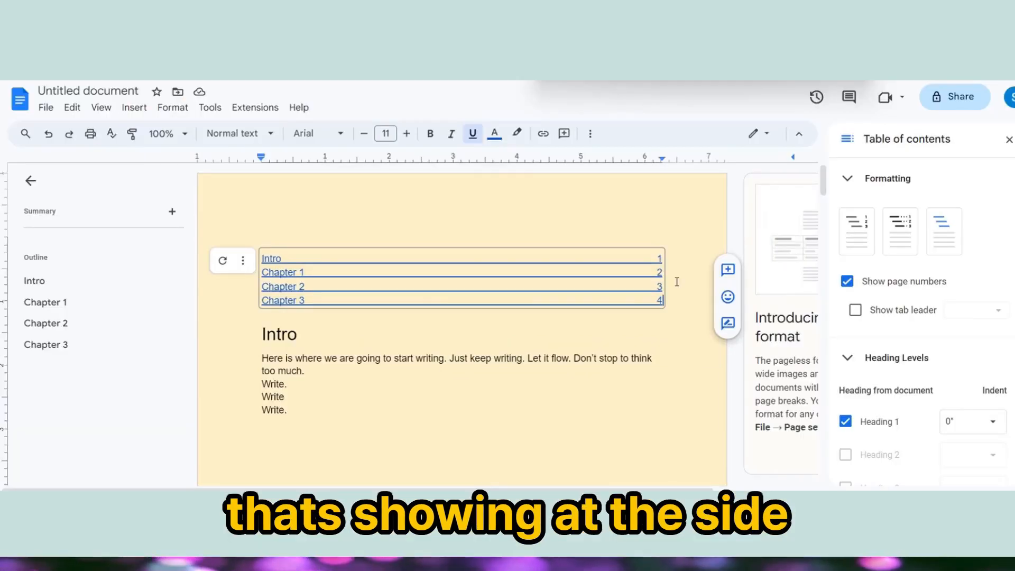
{"action": "key", "text": "ctrl+plus"}
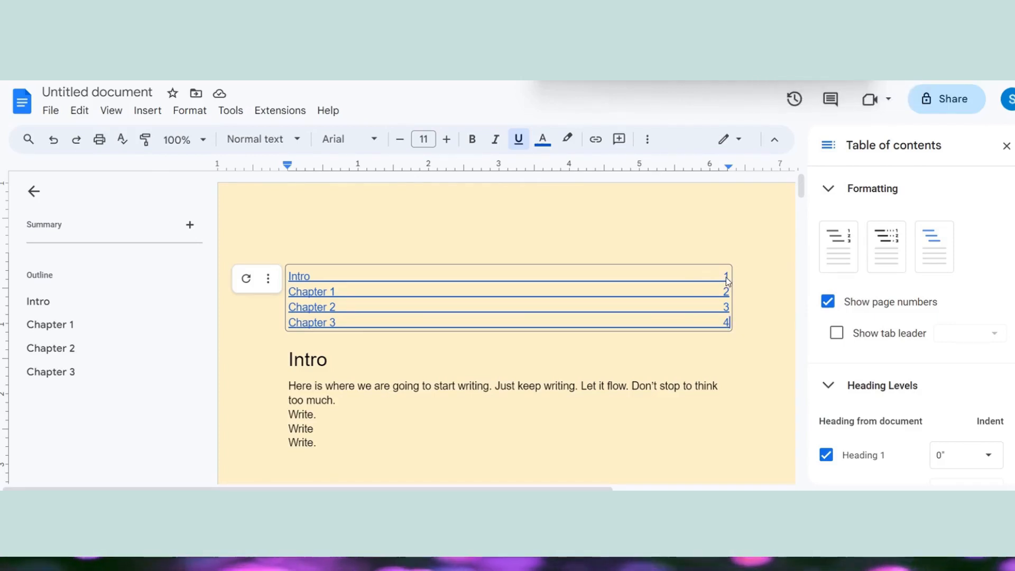
{"action": "key", "text": "ctrl+minus"}
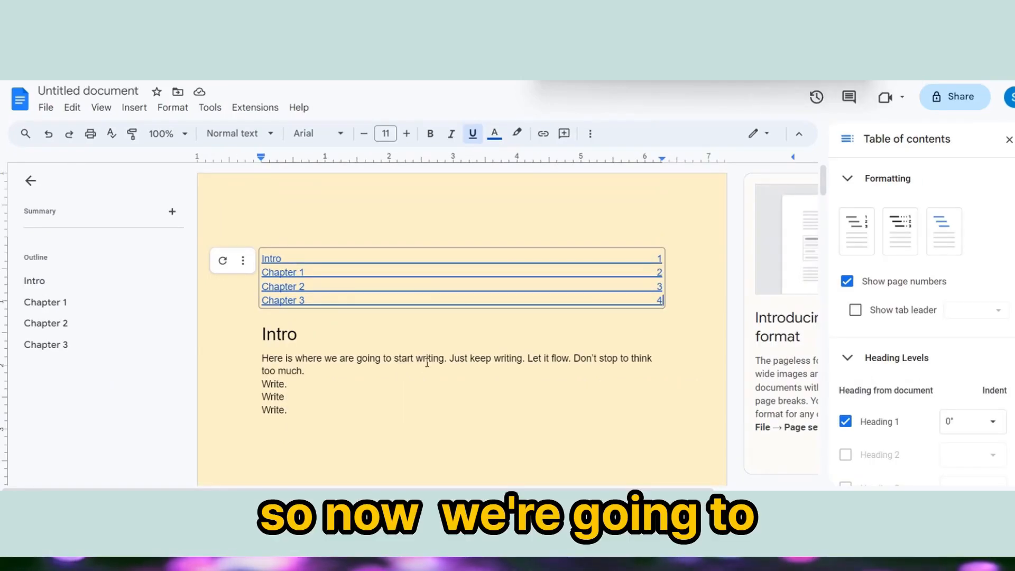
Check the document's word count and turn on displaying the word count while typing.
{"action": "left_click", "coordinate": [426, 360]}
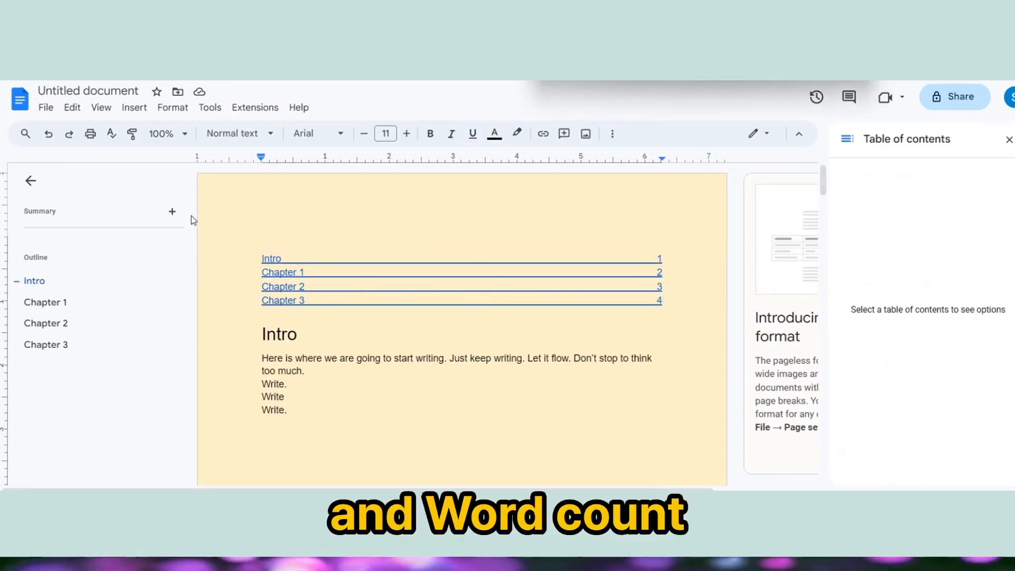
{"action": "left_click", "coordinate": [209, 108]}
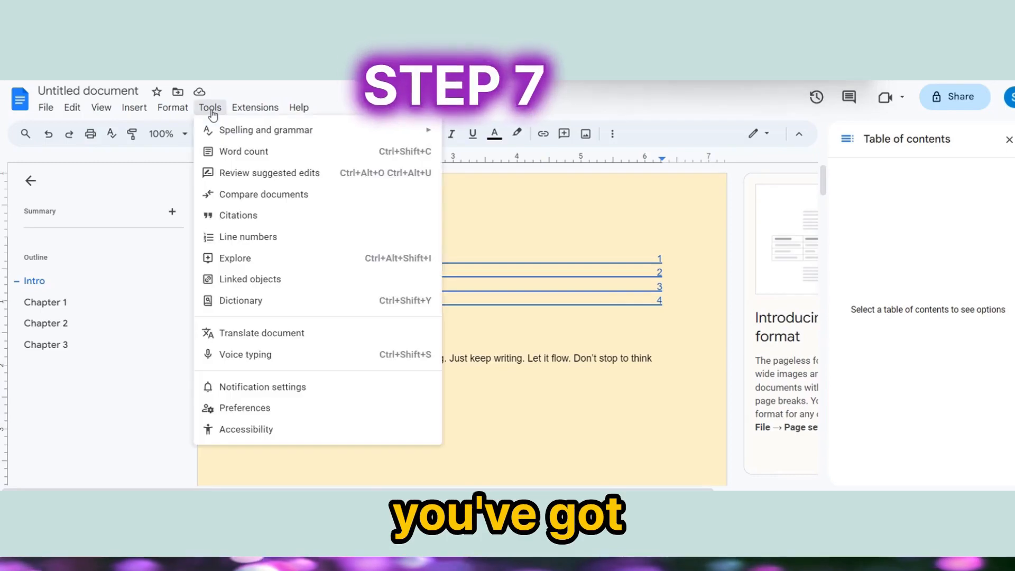
{"action": "left_click", "coordinate": [242, 152]}
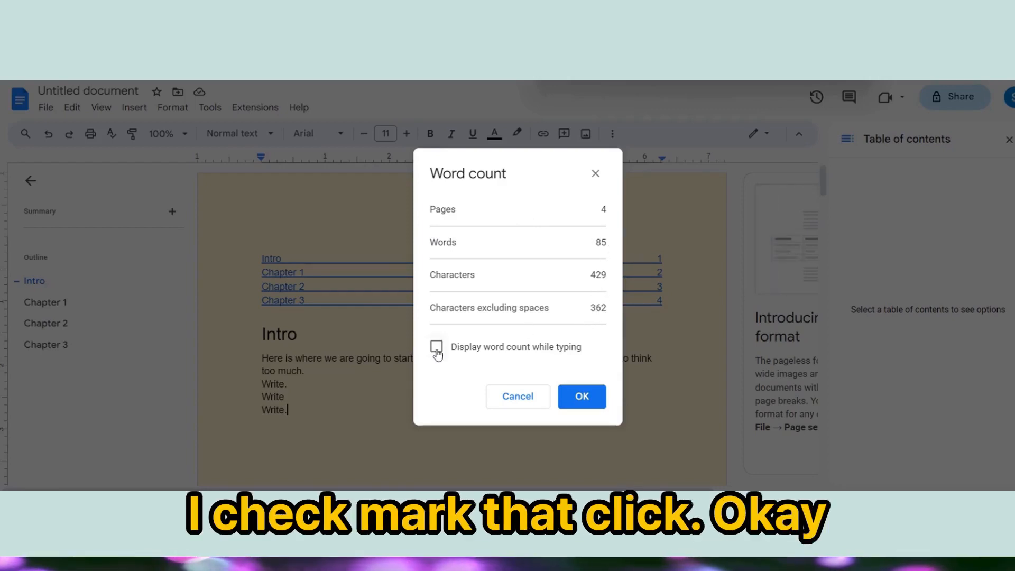
{"action": "left_click", "coordinate": [589, 401]}
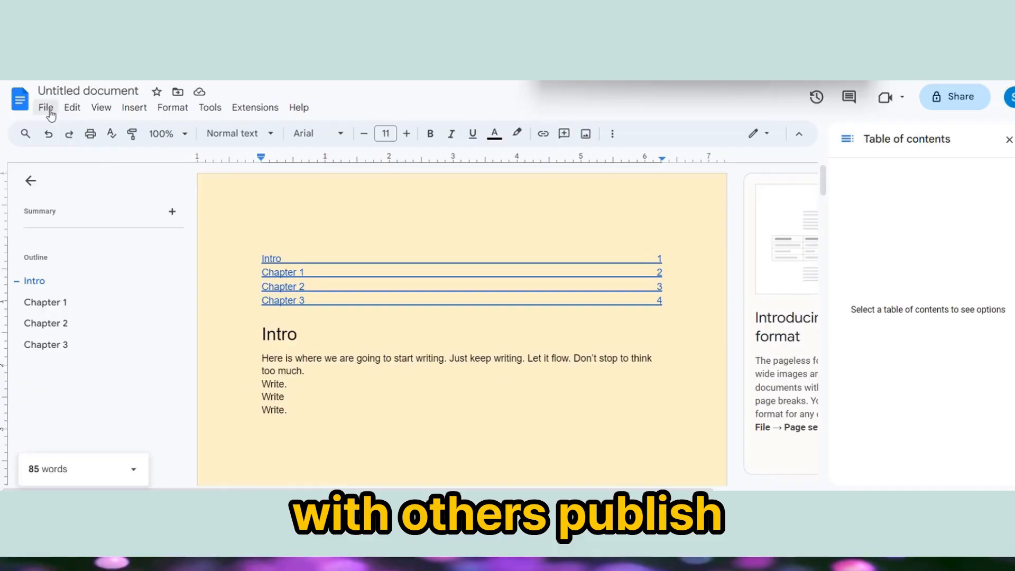
Open the publish-to-web options for the document and view the embed choice and the published content settings.
{"action": "left_click", "coordinate": [46, 108]}
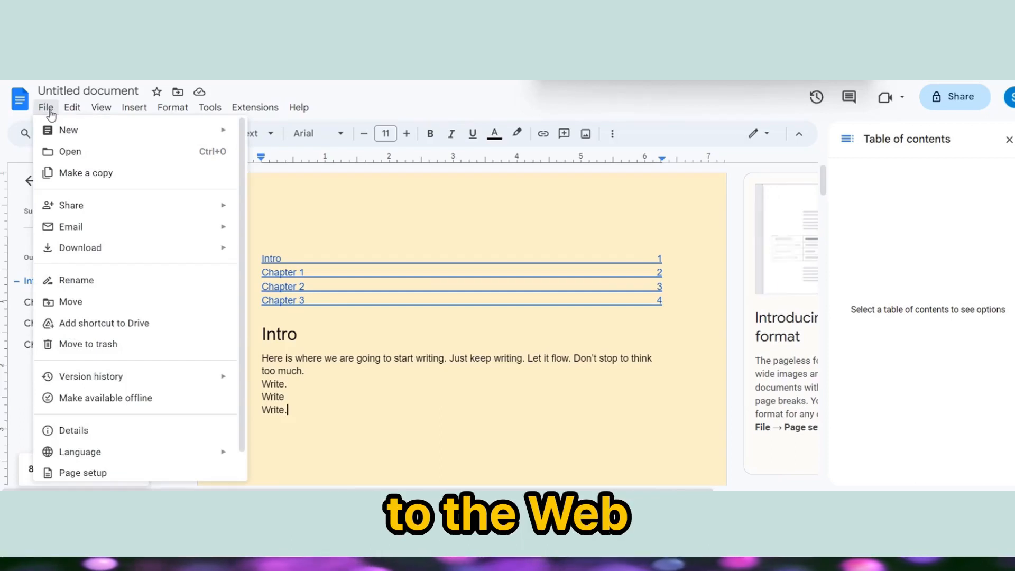
{"action": "mouse_move", "coordinate": [153, 211]}
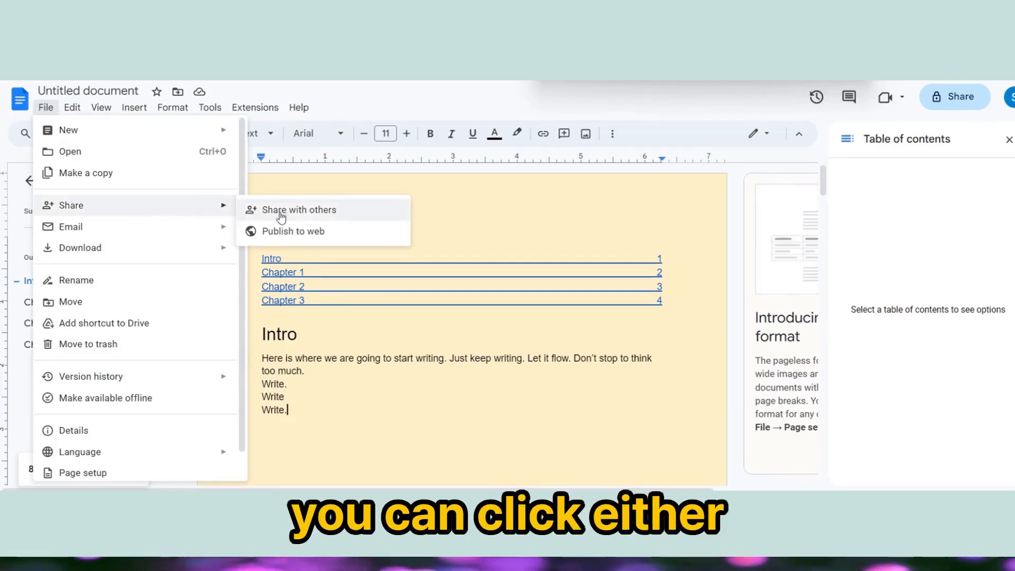
{"action": "left_click", "coordinate": [334, 231]}
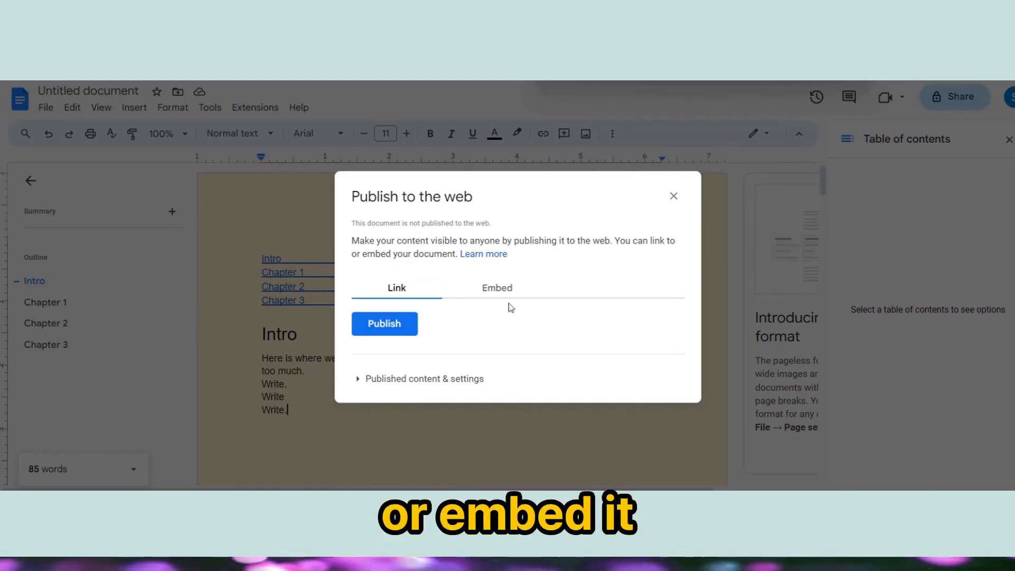
{"action": "left_click", "coordinate": [494, 292]}
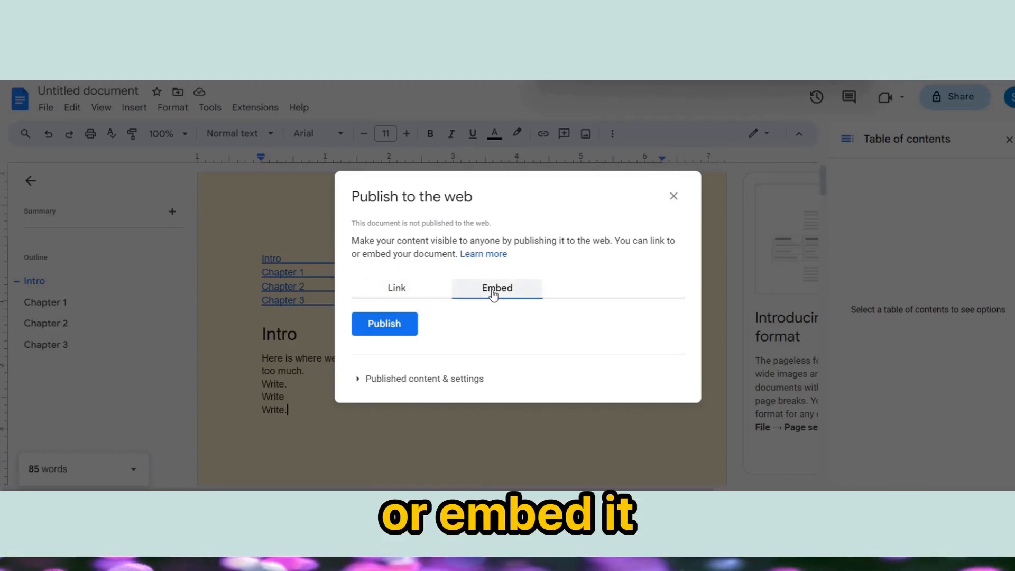
{"action": "left_click", "coordinate": [369, 379]}
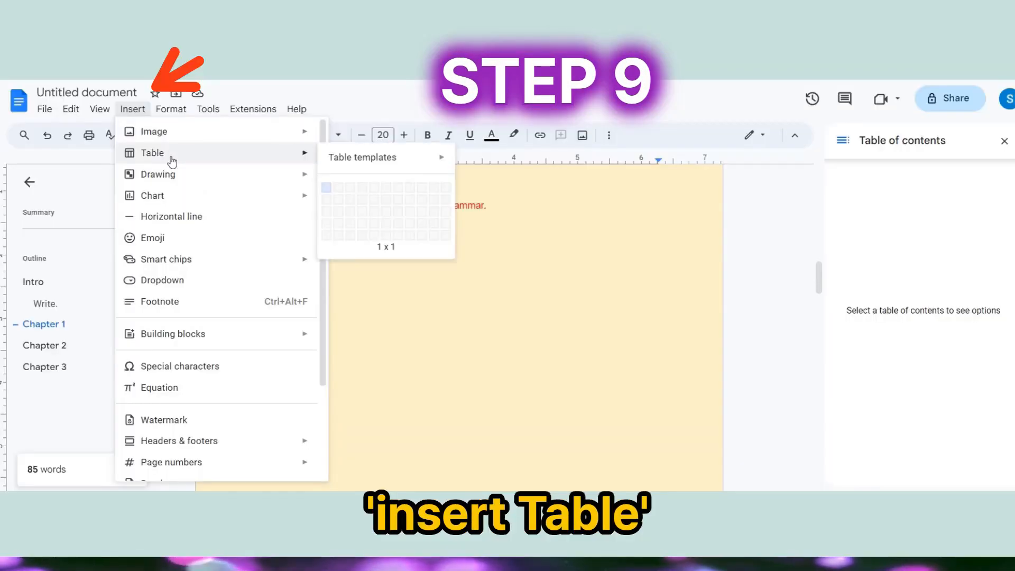
Insert a 2 x 2 table between the Chapter 1 text and the Chapter 2 heading.
{"action": "mouse_move", "coordinate": [184, 138]}
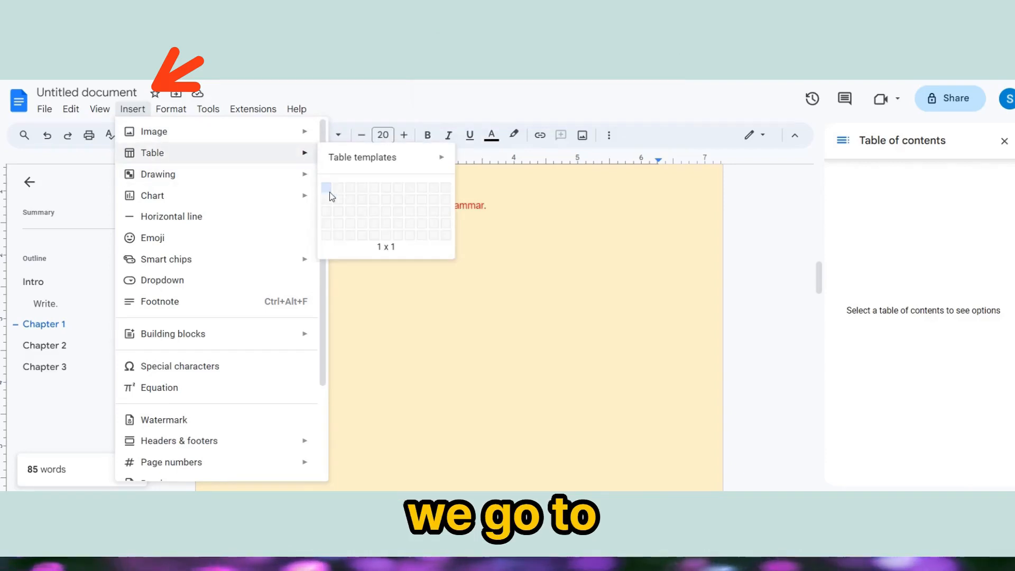
{"action": "left_click", "coordinate": [339, 199]}
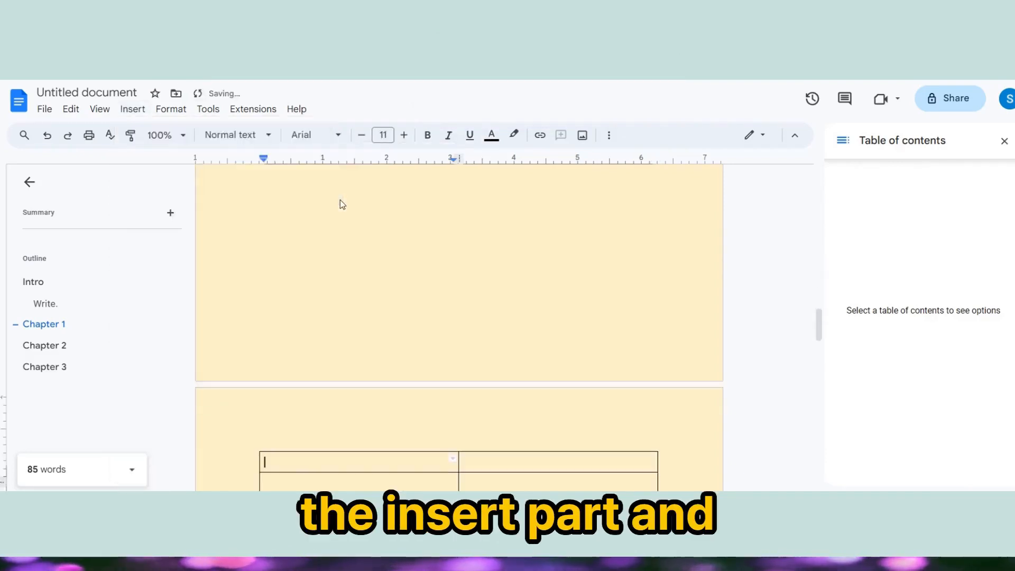
{"action": "scroll", "coordinate": [412, 315], "scroll_direction": "down", "scroll_amount": 4}
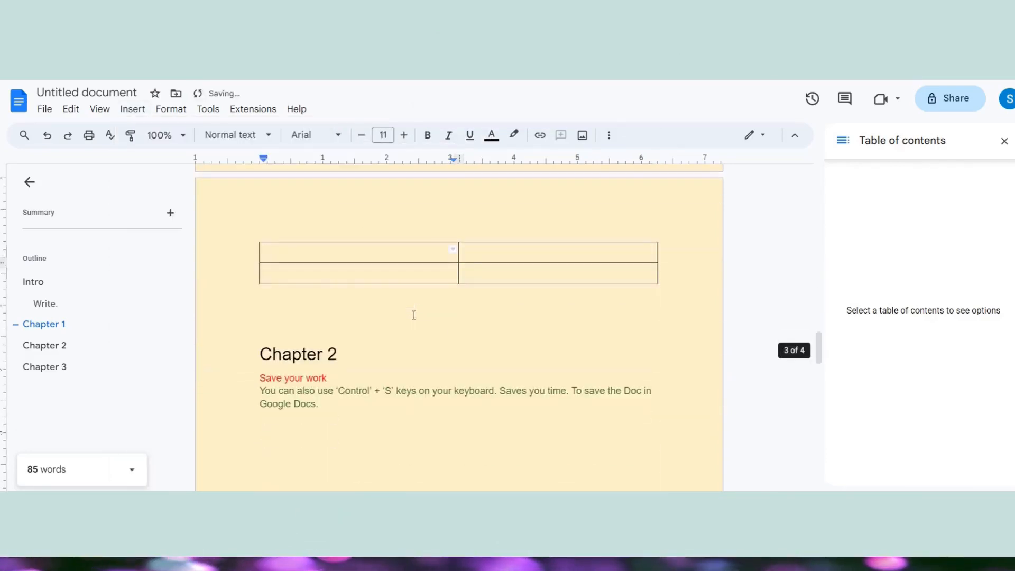
{"action": "scroll", "coordinate": [414, 315], "scroll_direction": "up", "scroll_amount": 10}
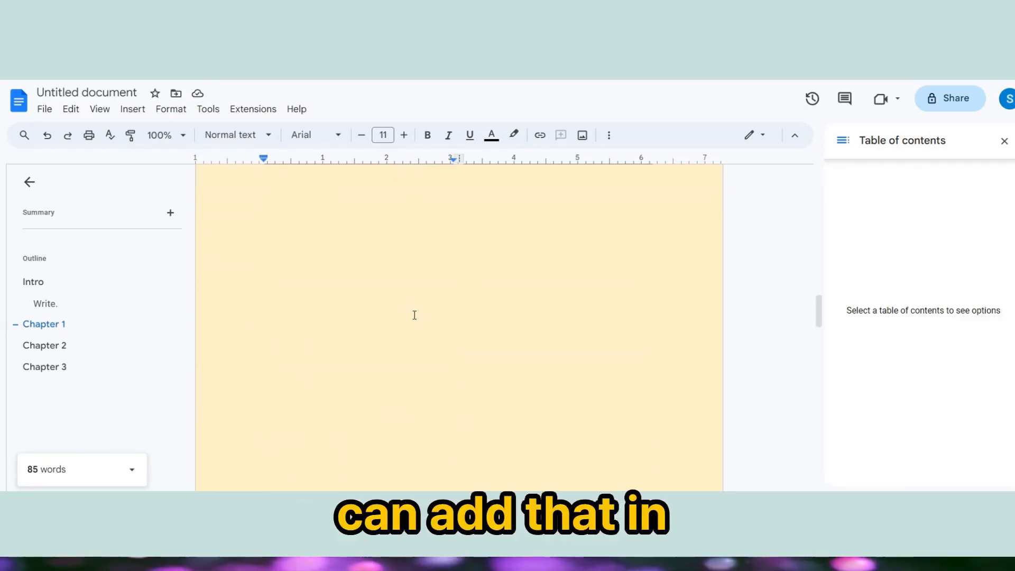
{"action": "scroll", "coordinate": [414, 315], "scroll_direction": "up", "scroll_amount": 5}
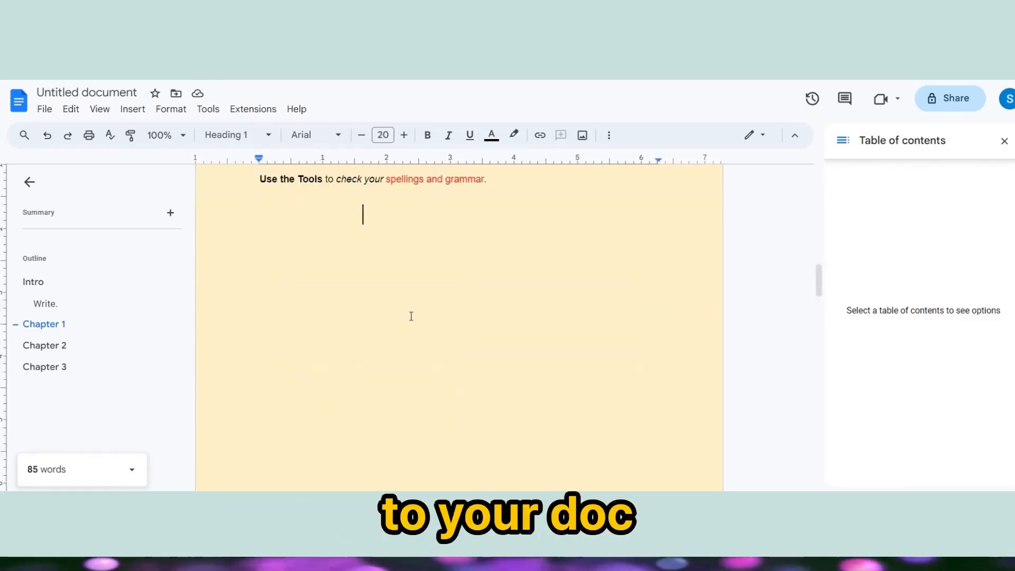
Insert a page break between the new table and the Chapter 2 heading.
{"action": "scroll", "coordinate": [411, 316], "scroll_direction": "down", "scroll_amount": 15}
{"action": "left_click", "coordinate": [132, 109]}
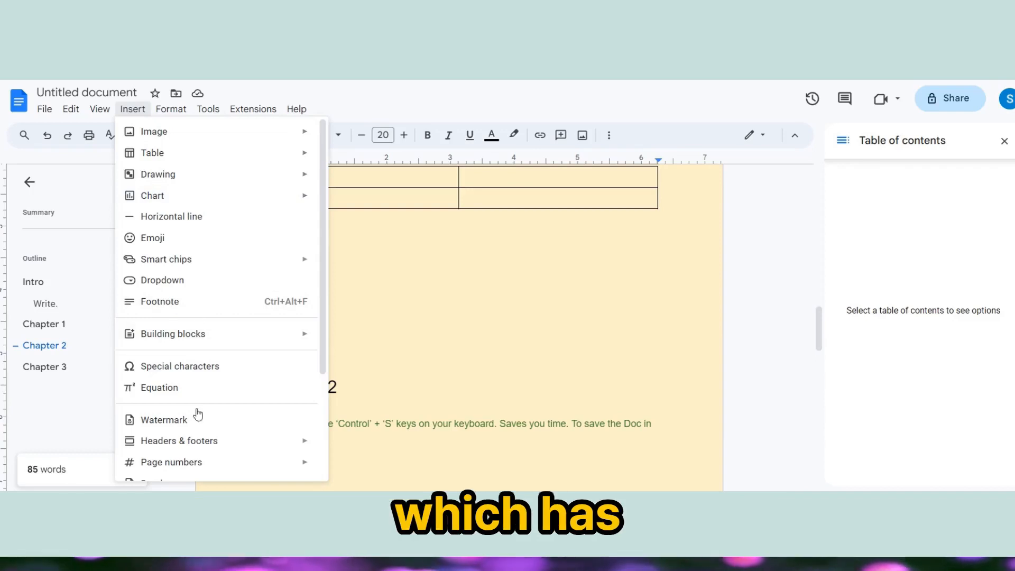
{"action": "scroll", "coordinate": [223, 417], "scroll_direction": "down", "scroll_amount": 2}
{"action": "mouse_move", "coordinate": [223, 417]}
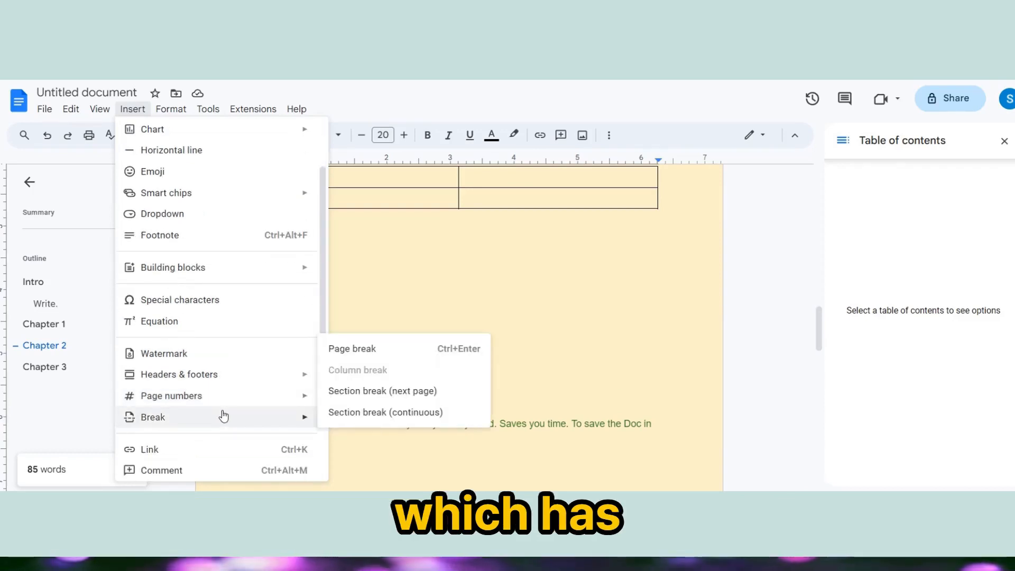
{"action": "left_click", "coordinate": [370, 350]}
Remove the blank line between the Chapter 1 text and the table, and place the cursor below the table.
{"action": "scroll", "coordinate": [370, 362], "scroll_direction": "up", "scroll_amount": 7}
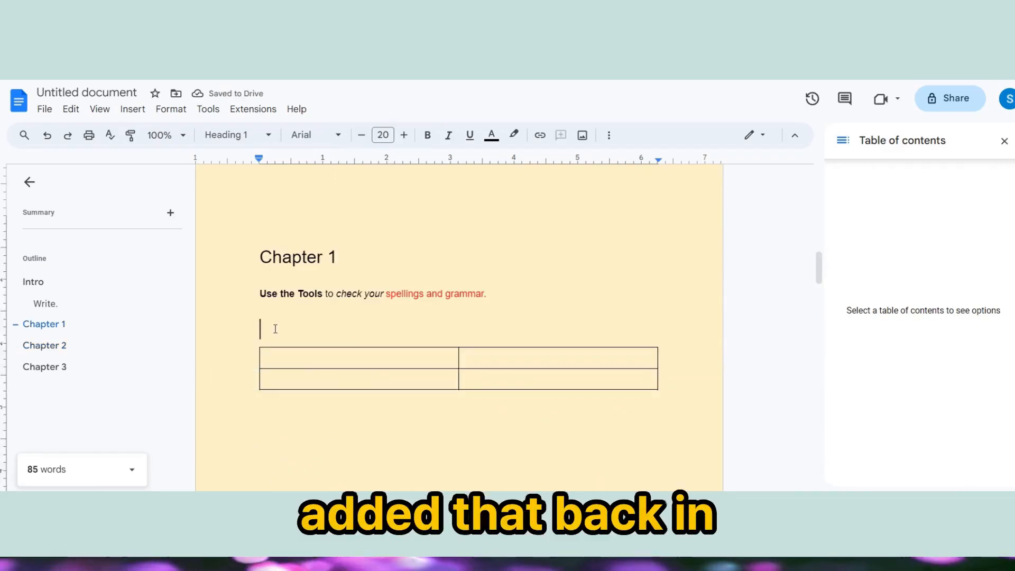
{"action": "key", "text": "BackSpace"}
{"action": "left_click", "coordinate": [546, 377]}
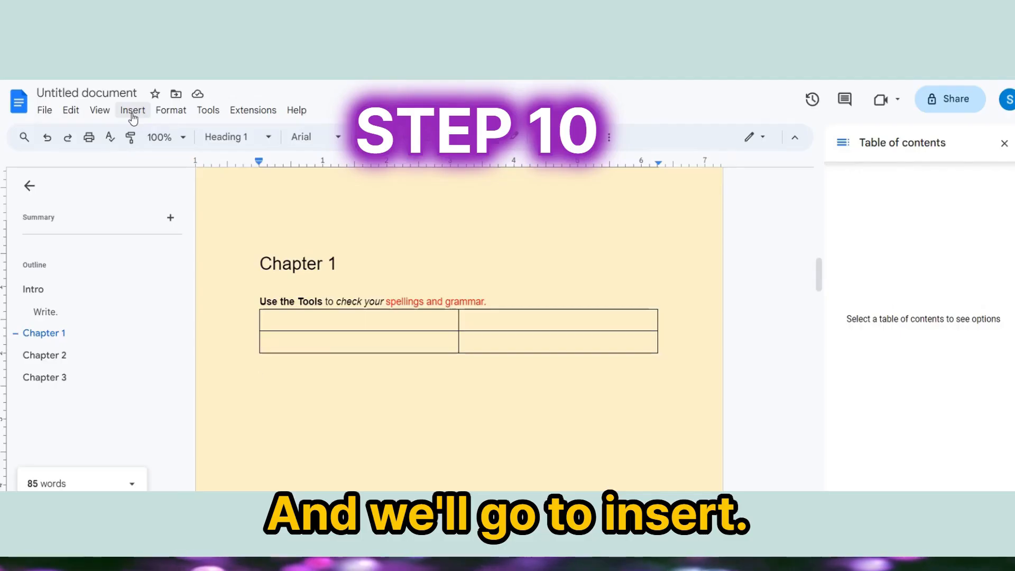
Start inserting an image from the web and search Google Images for pixabay.com.
{"action": "left_click", "coordinate": [133, 111]}
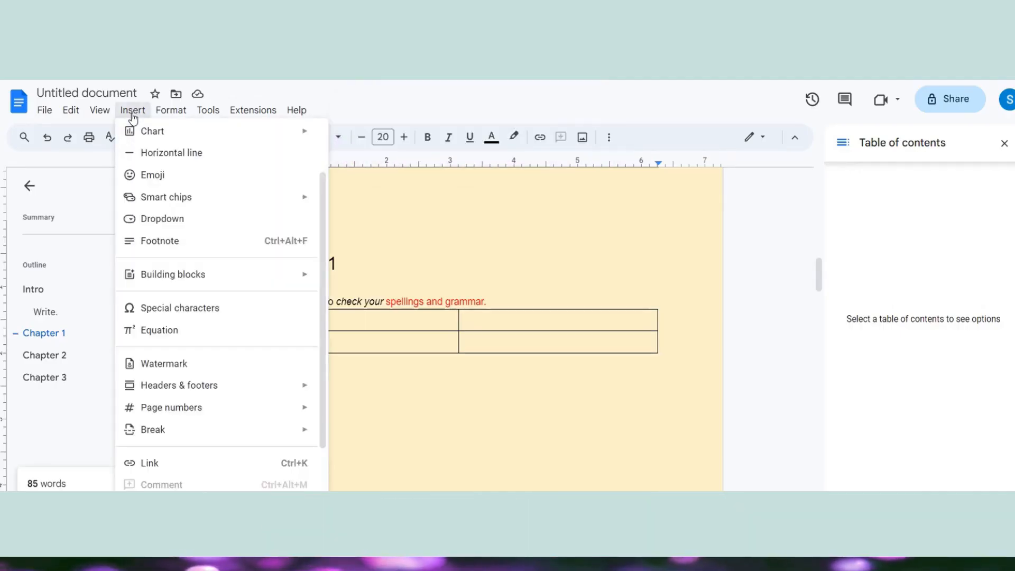
{"action": "scroll", "coordinate": [193, 199], "scroll_direction": "up", "scroll_amount": 2}
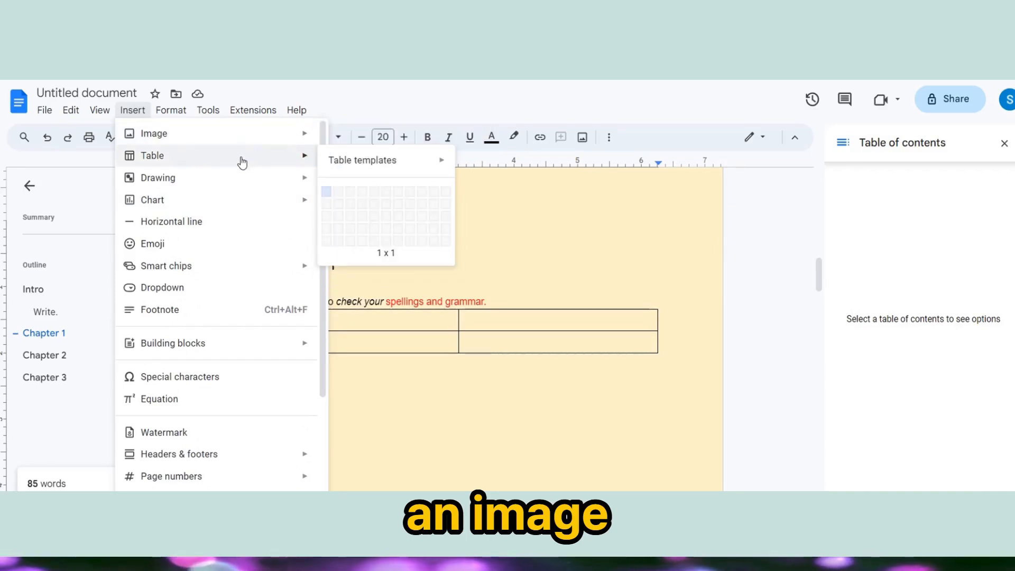
{"action": "mouse_move", "coordinate": [254, 181]}
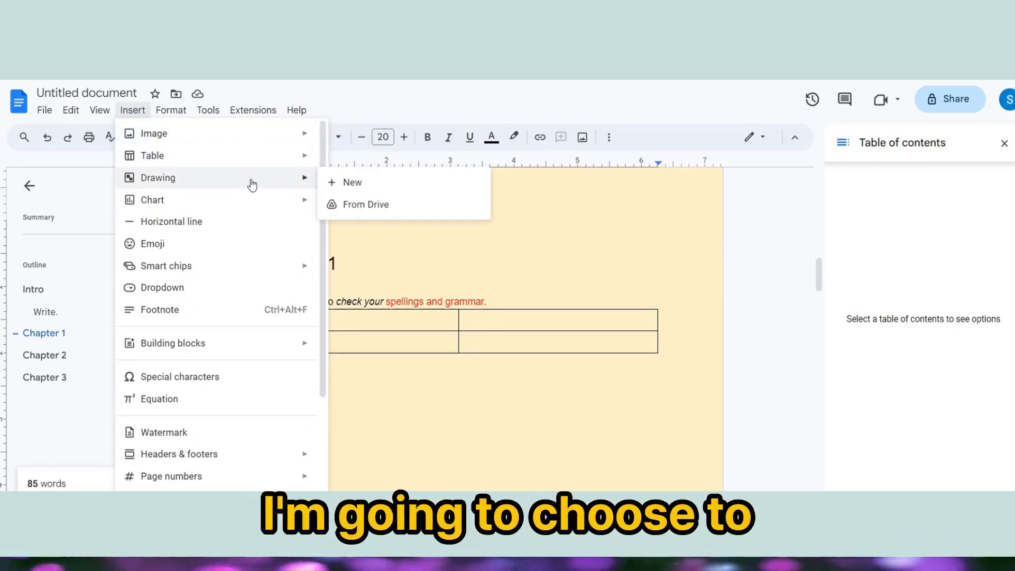
{"action": "mouse_move", "coordinate": [231, 139]}
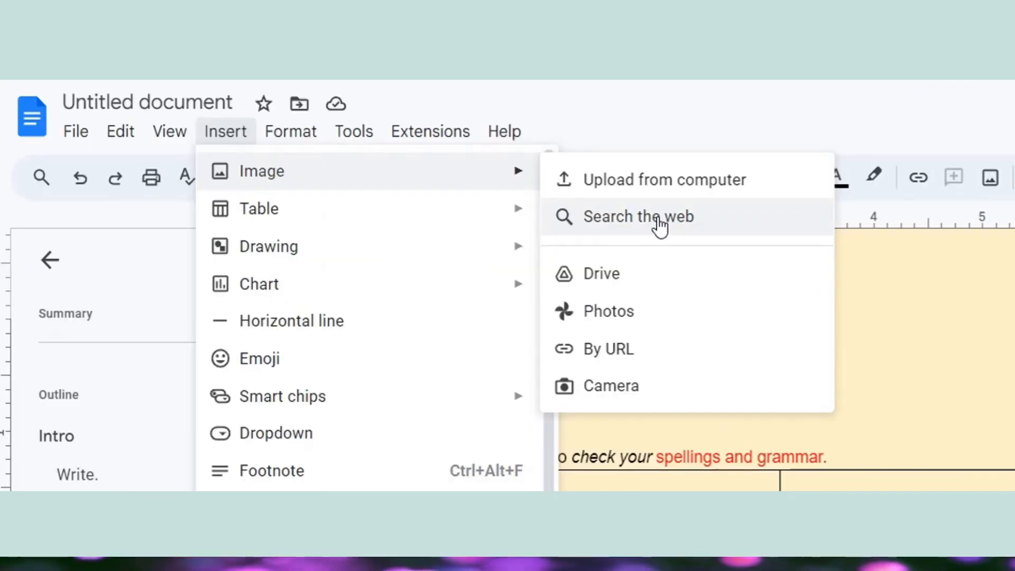
{"action": "left_click", "coordinate": [659, 219]}
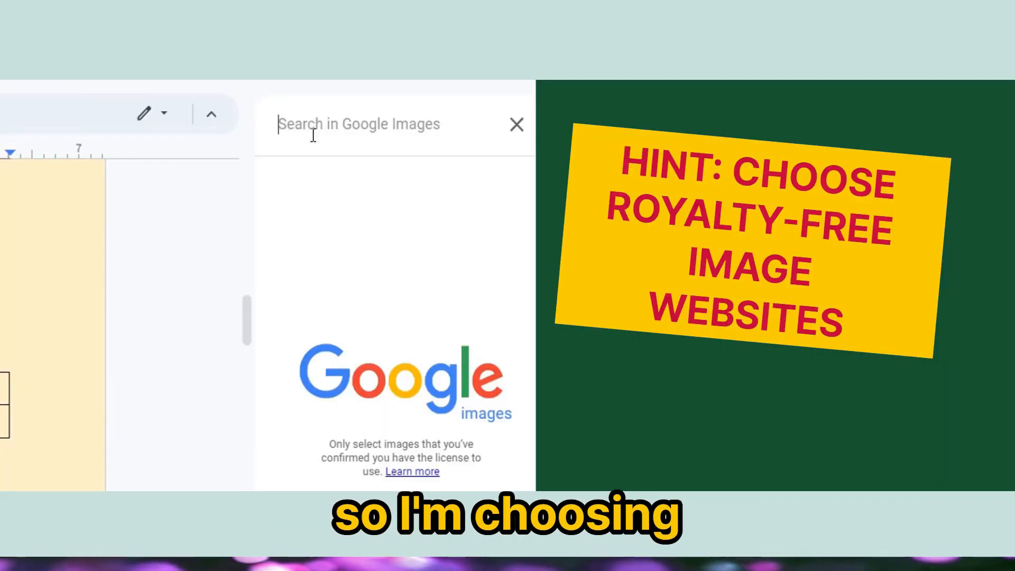
{"action": "type", "text": "pixab"}
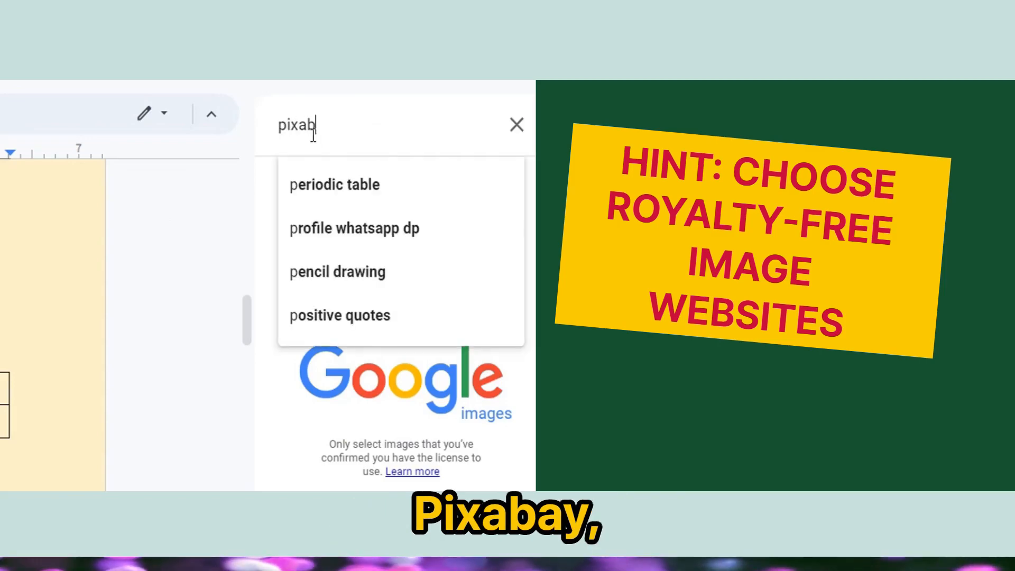
{"action": "type", "text": "ay.com"}
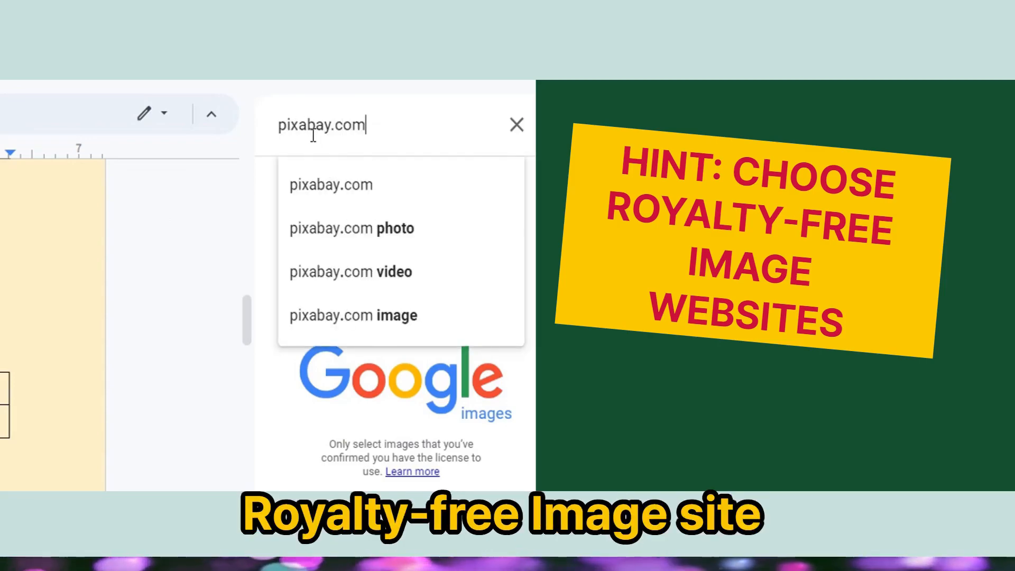
{"action": "key", "text": "Return"}
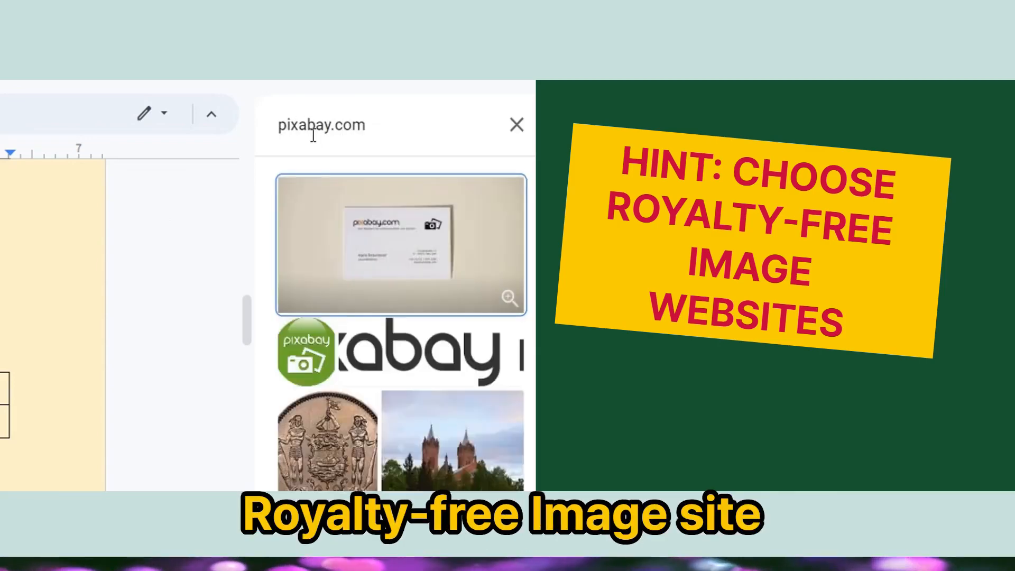
Select the colourful Music graffiti image and the yellow hot-air balloon image from the pixabay.com search results.
{"action": "scroll", "coordinate": [359, 263], "scroll_direction": "down", "scroll_amount": 2}
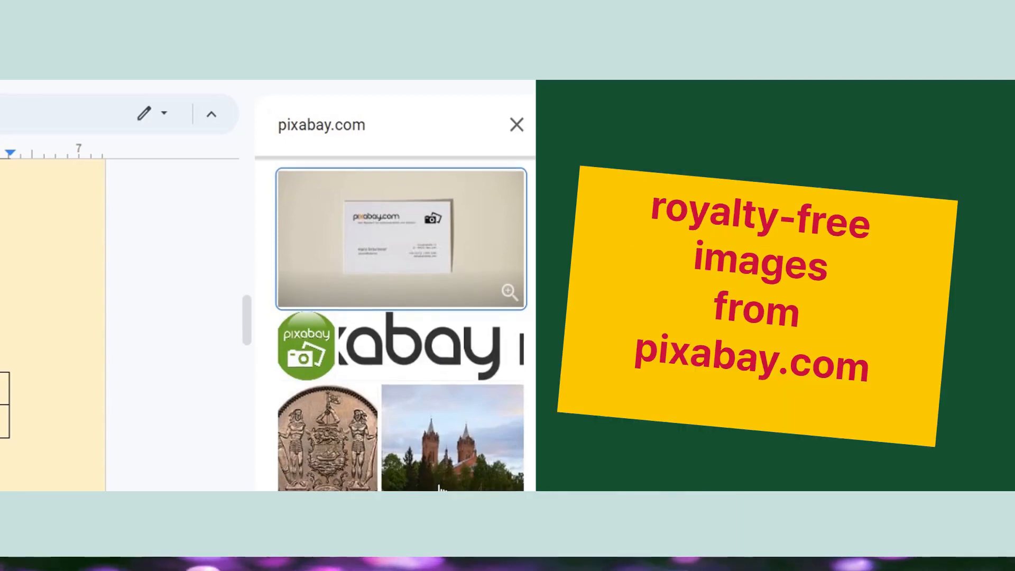
{"action": "scroll", "coordinate": [401, 323], "scroll_direction": "down", "scroll_amount": 5}
{"action": "scroll", "coordinate": [401, 324], "scroll_direction": "up", "scroll_amount": 2}
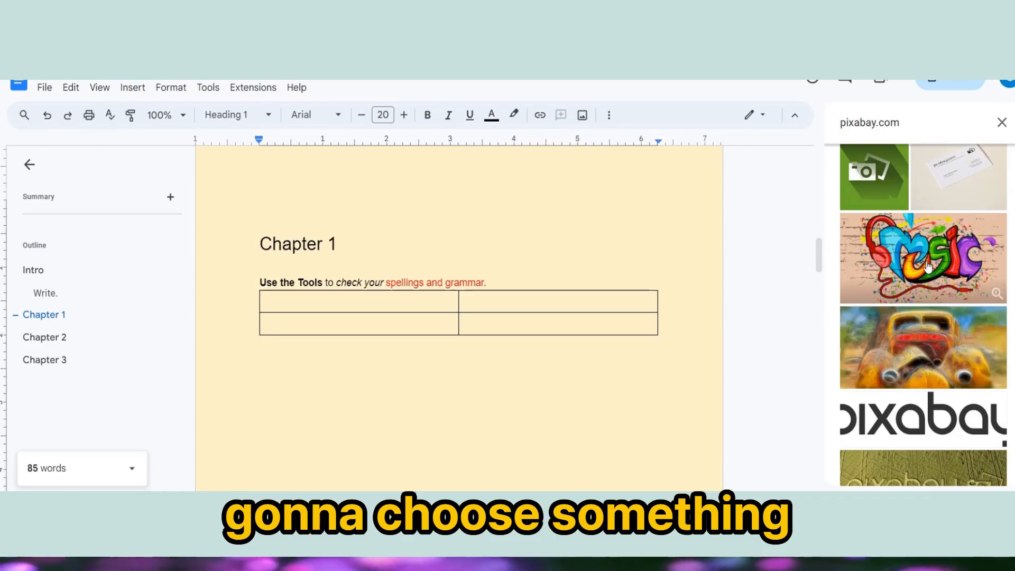
{"action": "left_click", "coordinate": [932, 264]}
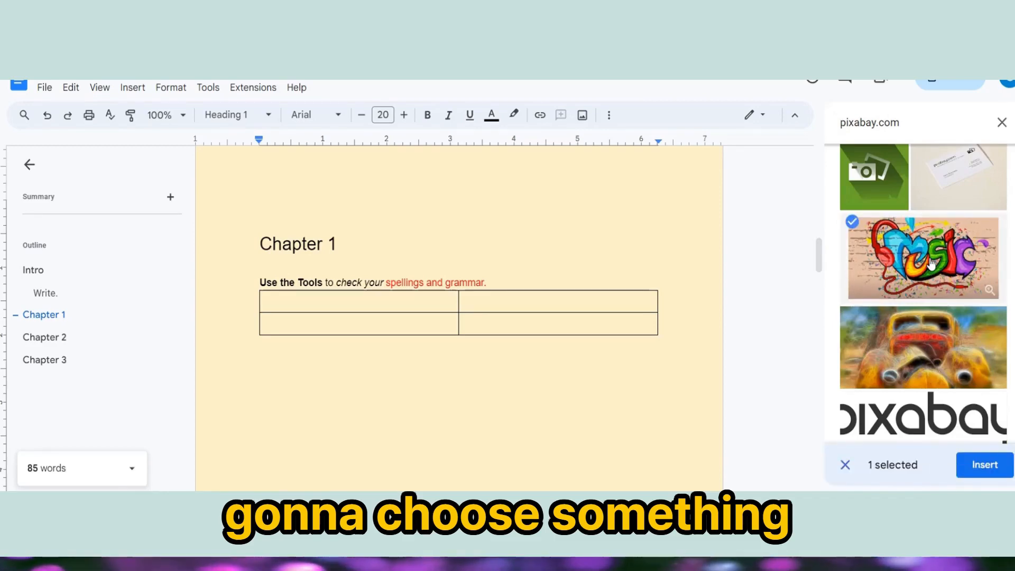
{"action": "scroll", "coordinate": [941, 336], "scroll_direction": "down", "scroll_amount": 8}
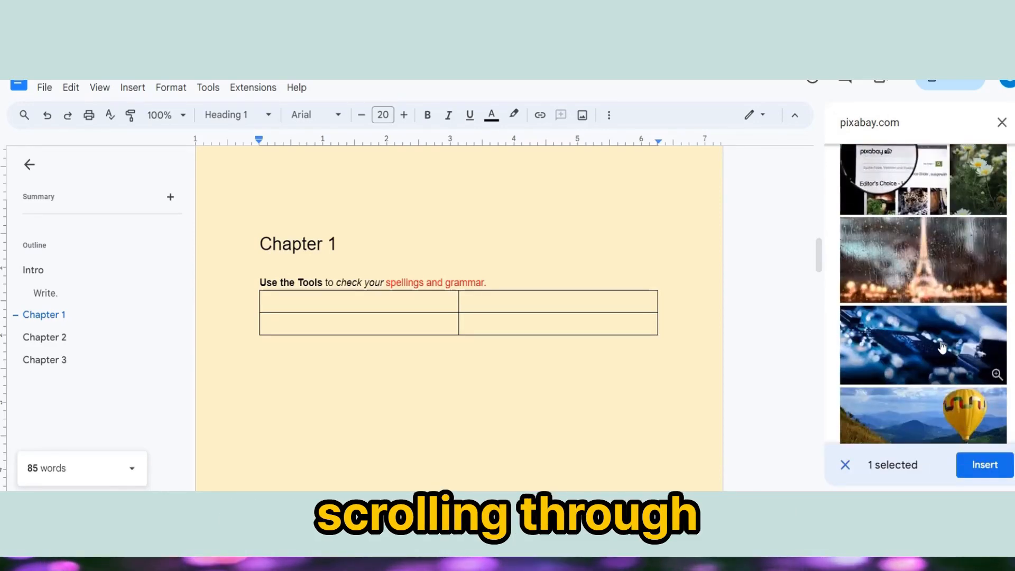
{"action": "scroll", "coordinate": [941, 346], "scroll_direction": "down", "scroll_amount": 1}
{"action": "scroll", "coordinate": [936, 358], "scroll_direction": "down", "scroll_amount": 1}
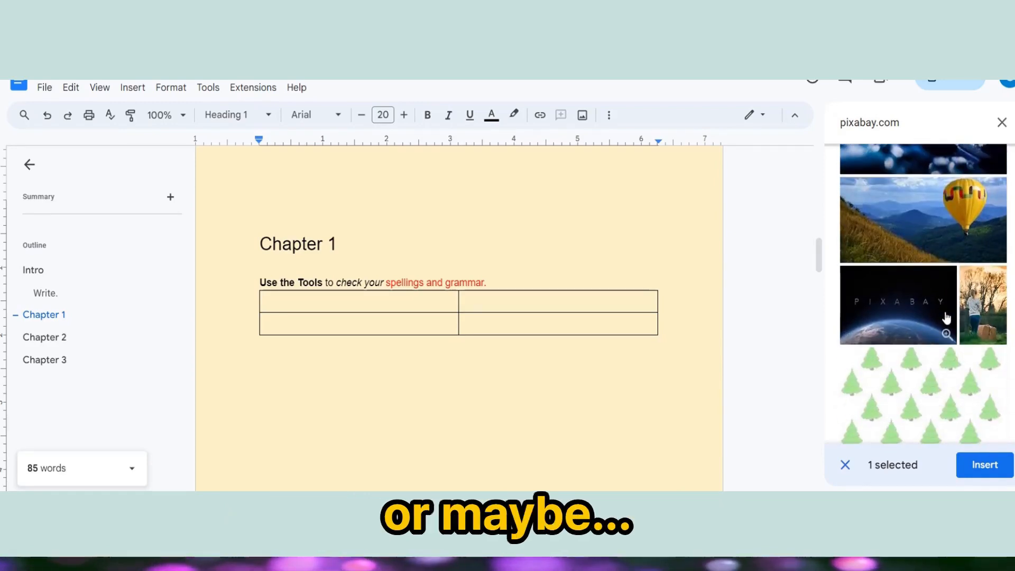
{"action": "scroll", "coordinate": [944, 309], "scroll_direction": "up", "scroll_amount": 1}
{"action": "left_click", "coordinate": [941, 299]}
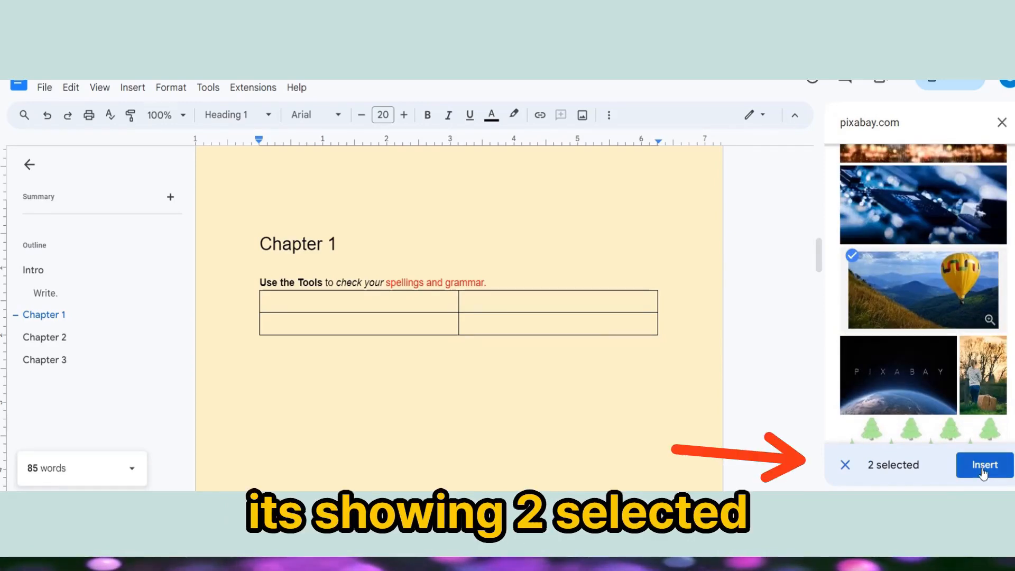
Deselect the Music graffiti image, add the PIXABAY Earth image to the selection and insert the chosen images into the document.
{"action": "scroll", "coordinate": [931, 395], "scroll_direction": "up", "scroll_amount": 6}
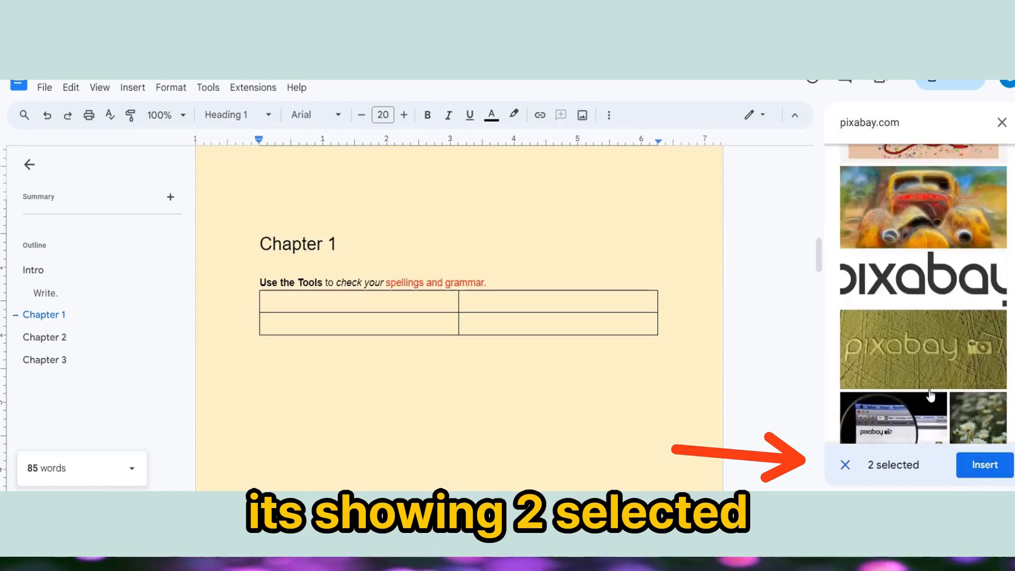
{"action": "scroll", "coordinate": [931, 395], "scroll_direction": "up", "scroll_amount": 3}
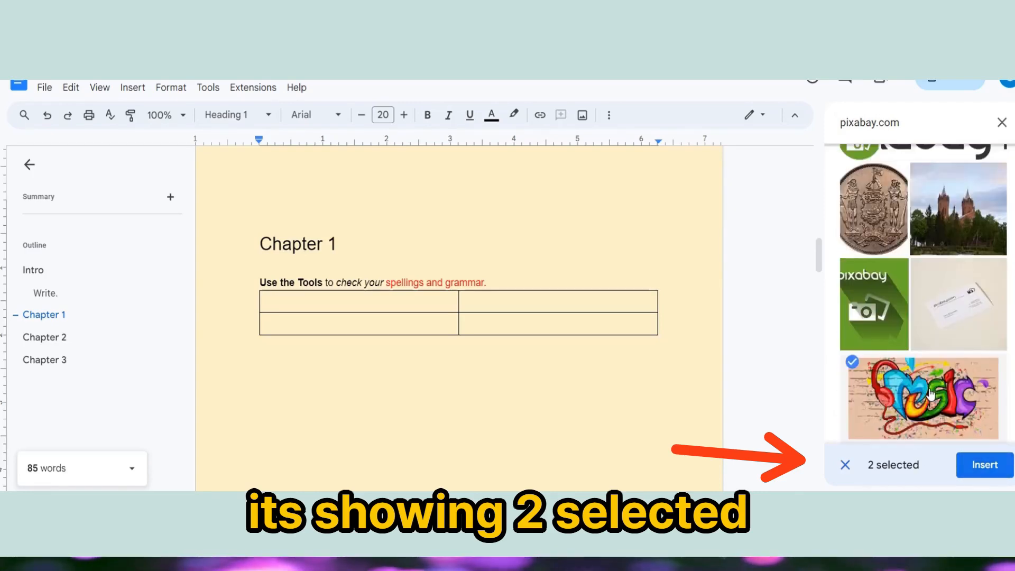
{"action": "left_click", "coordinate": [853, 365]}
{"action": "scroll", "coordinate": [909, 381], "scroll_direction": "down", "scroll_amount": 8}
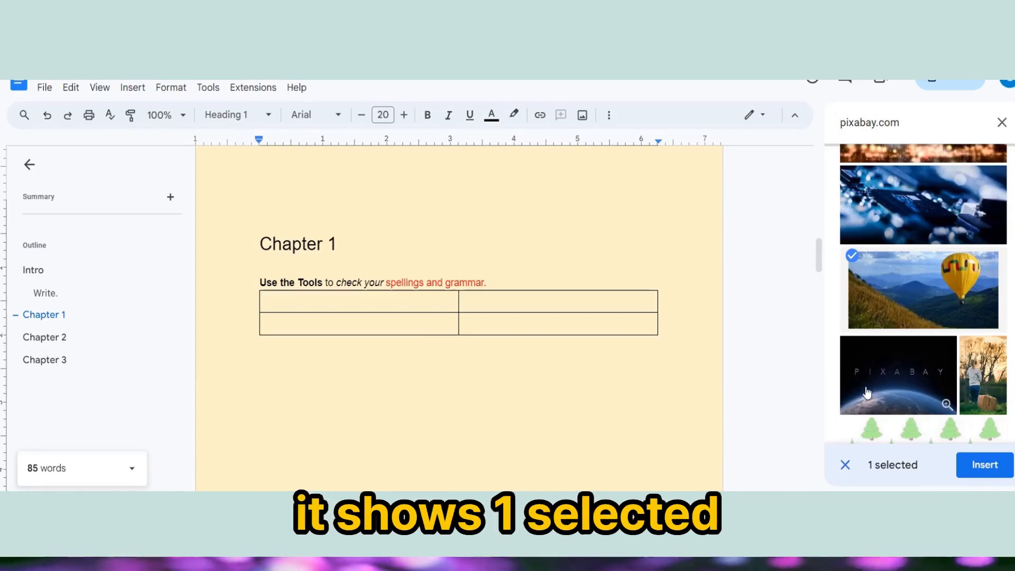
{"action": "left_click", "coordinate": [884, 395]}
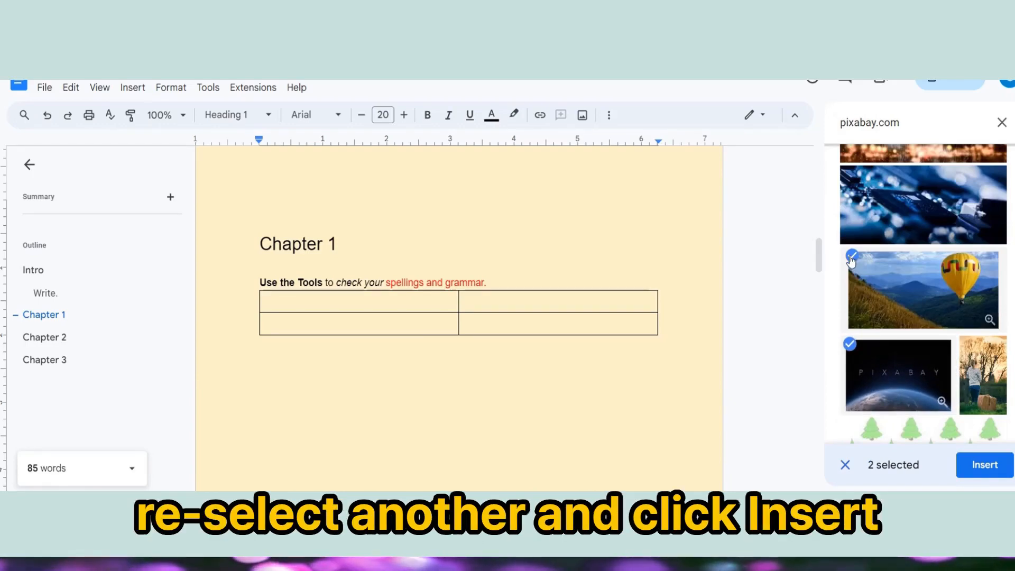
{"action": "left_click", "coordinate": [980, 465]}
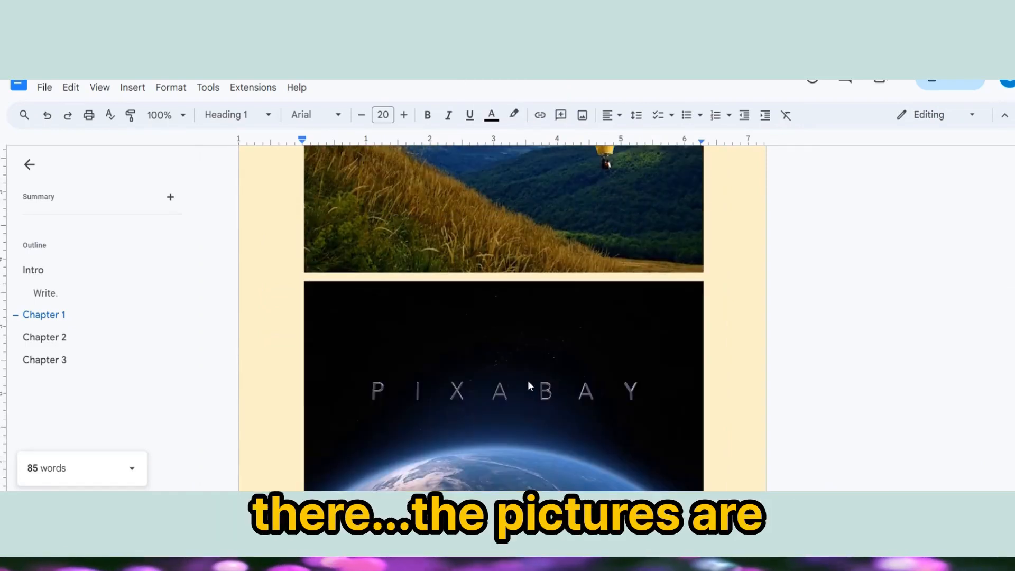
Add a smiling-face-with-hearts emoji reaction beside the inserted images.
{"action": "scroll", "coordinate": [581, 390], "scroll_direction": "up", "scroll_amount": 3}
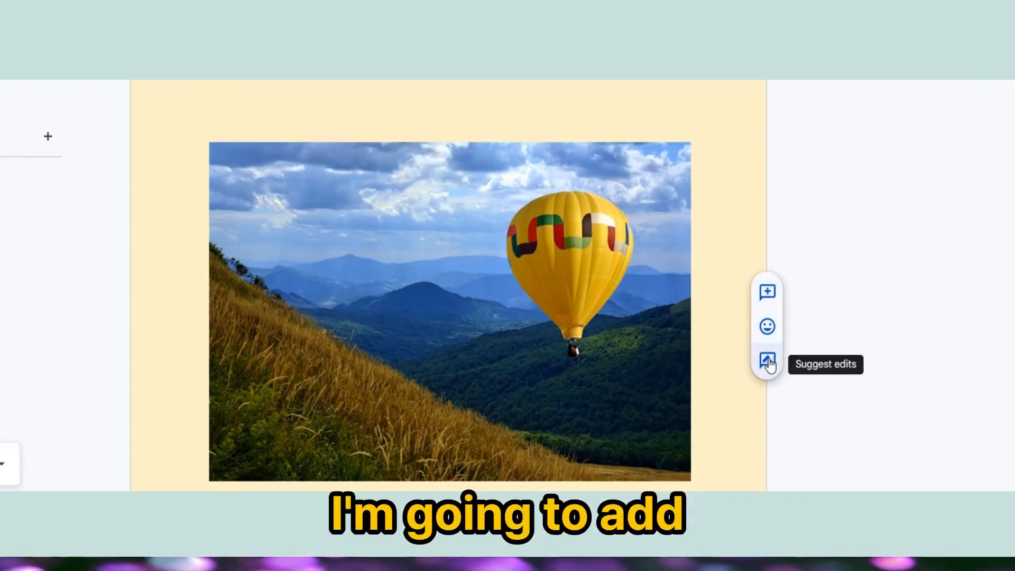
{"action": "left_click", "coordinate": [768, 327]}
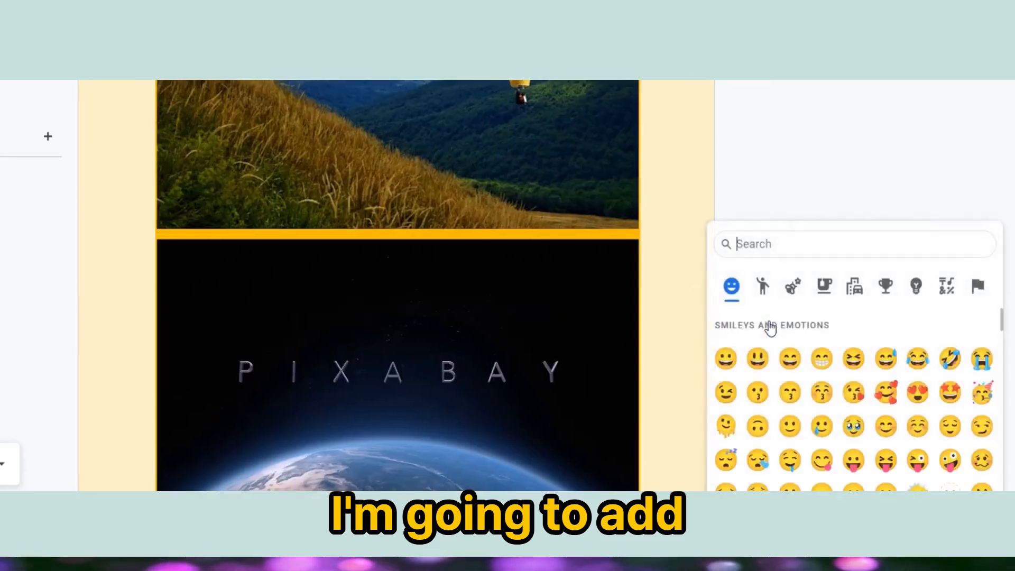
{"action": "left_click", "coordinate": [887, 393]}
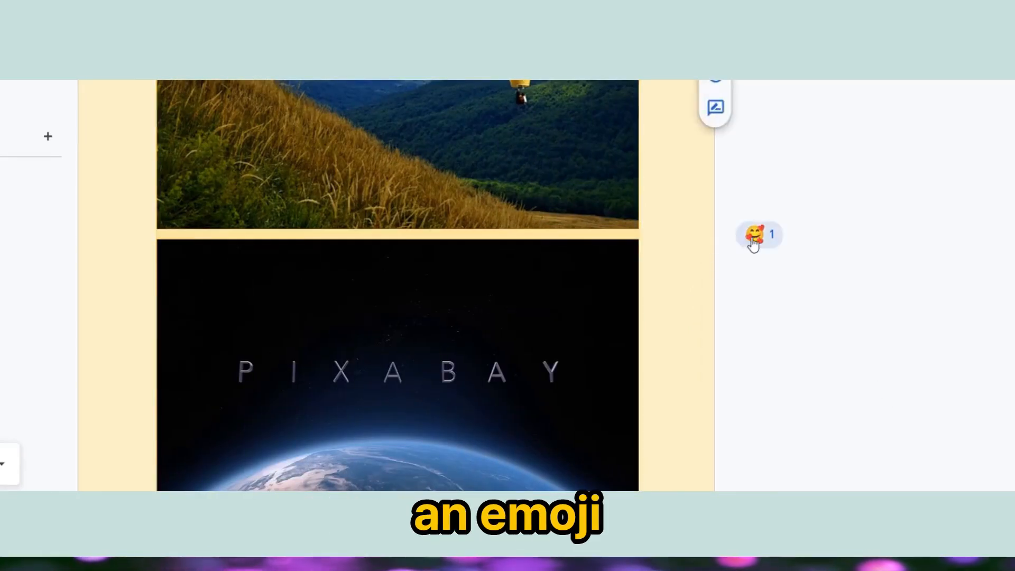
{"action": "scroll", "coordinate": [682, 388], "scroll_direction": "up", "scroll_amount": 5}
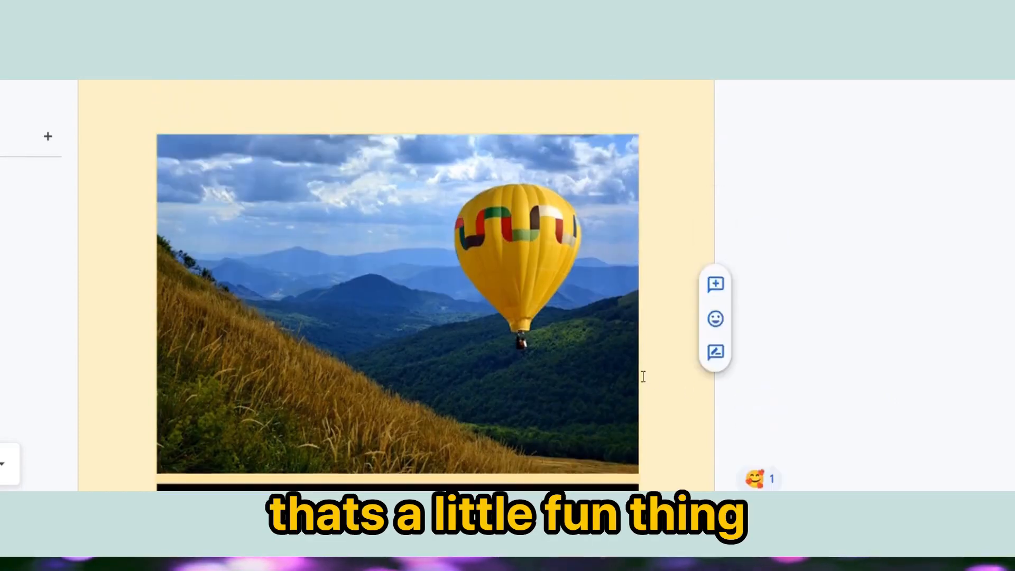
Crop a narrow strip, about one seventh of the width, off the left side of the hot-air balloon image.
{"action": "left_click", "coordinate": [611, 378]}
{"action": "scroll", "coordinate": [612, 378], "scroll_direction": "down", "scroll_amount": 3}
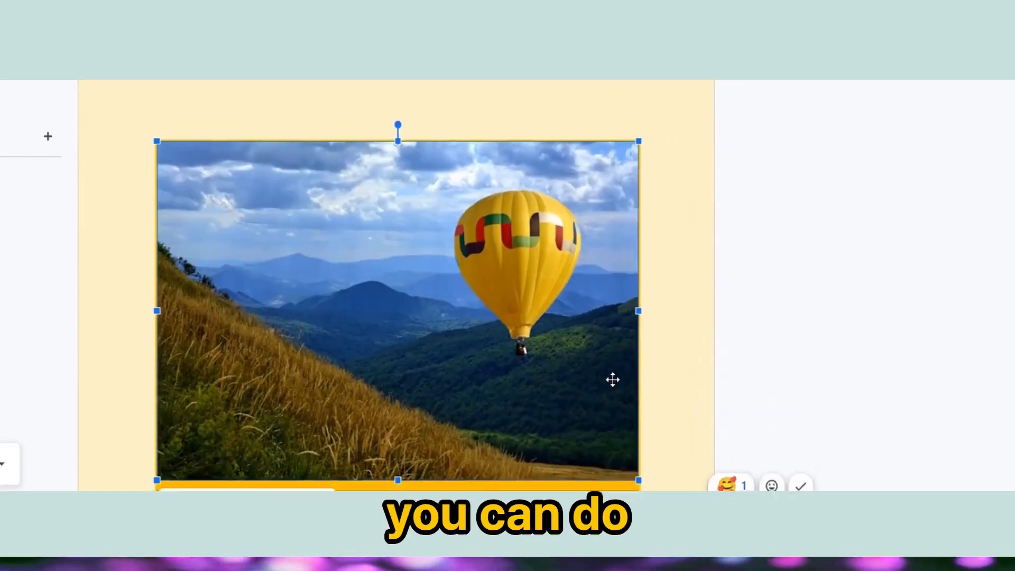
{"action": "mouse_move", "coordinate": [737, 412]}
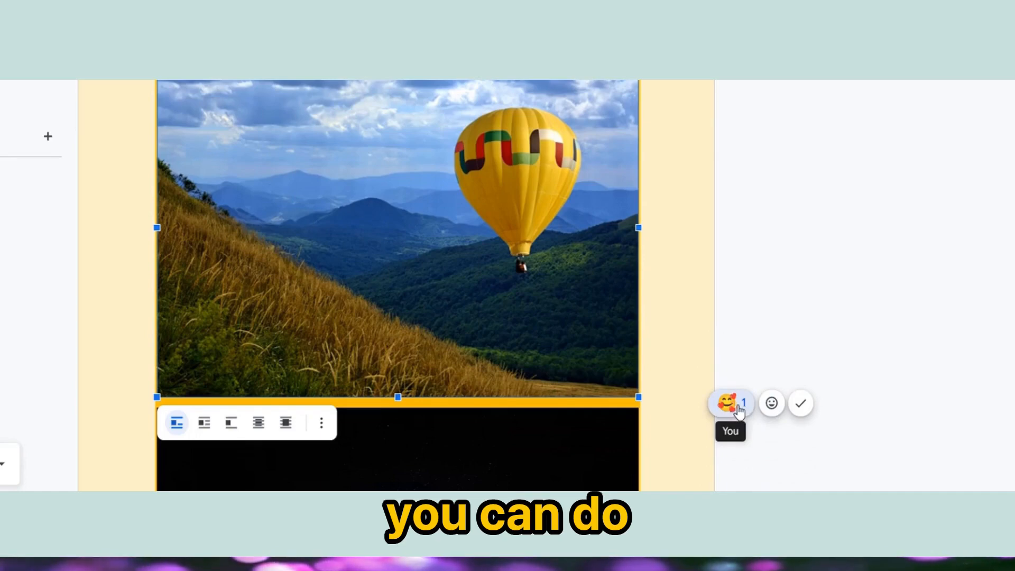
{"action": "scroll", "coordinate": [560, 312], "scroll_direction": "up", "scroll_amount": 2}
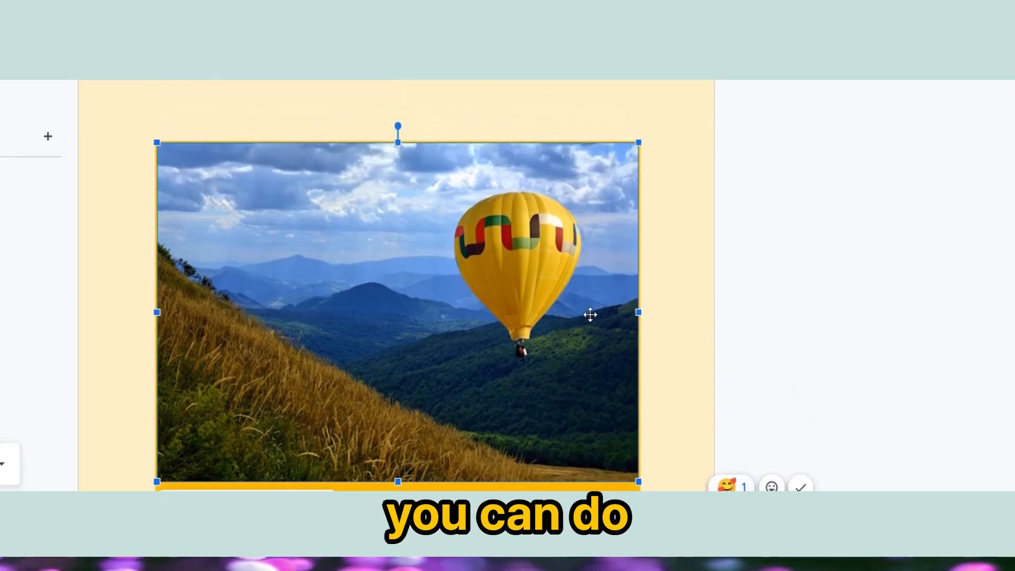
{"action": "right_click", "coordinate": [590, 316]}
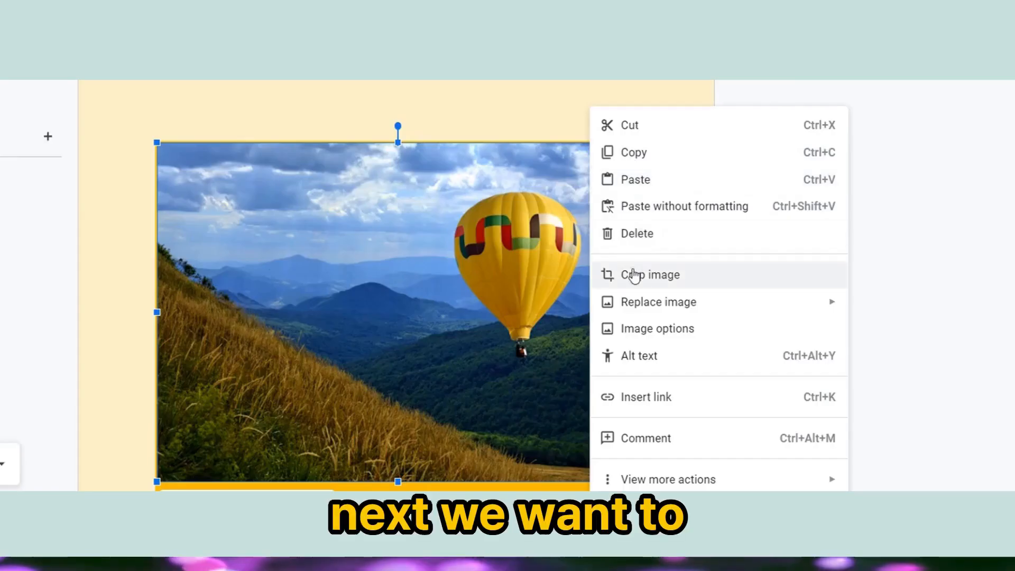
{"action": "left_click", "coordinate": [634, 275]}
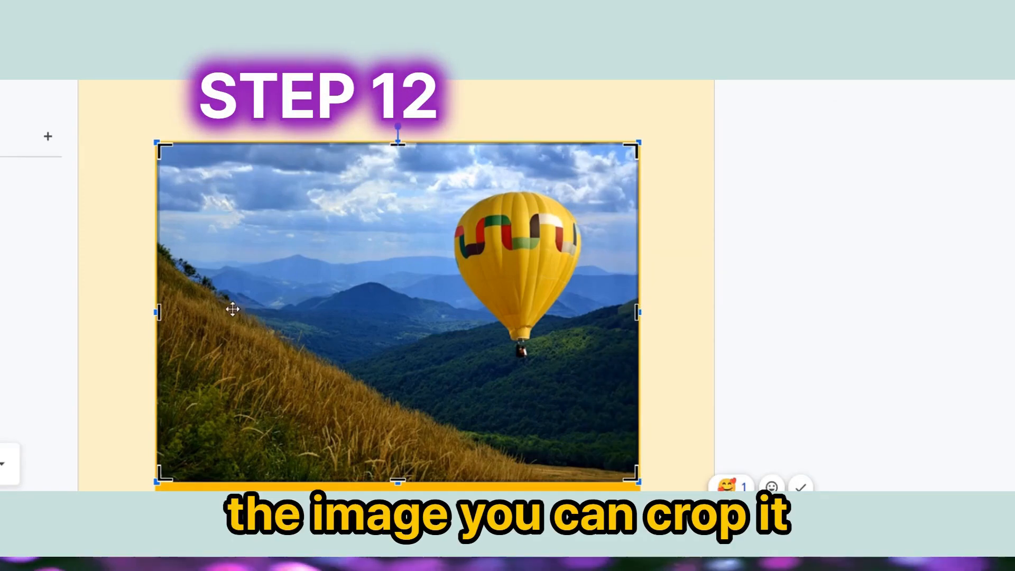
{"action": "left_click_drag", "start_coordinate": [160, 312], "coordinate": [228, 322]}
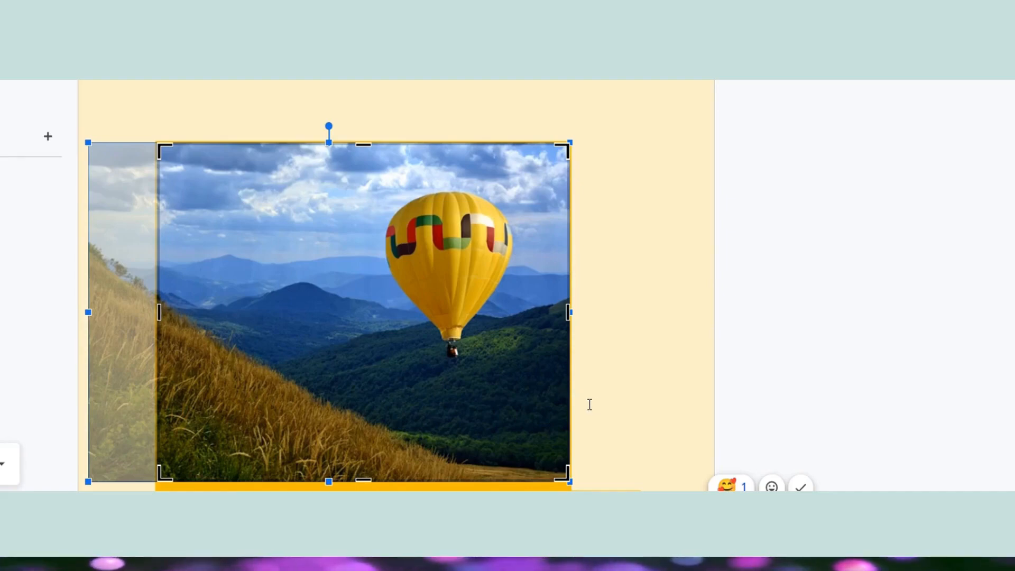
{"action": "key", "text": "Return"}
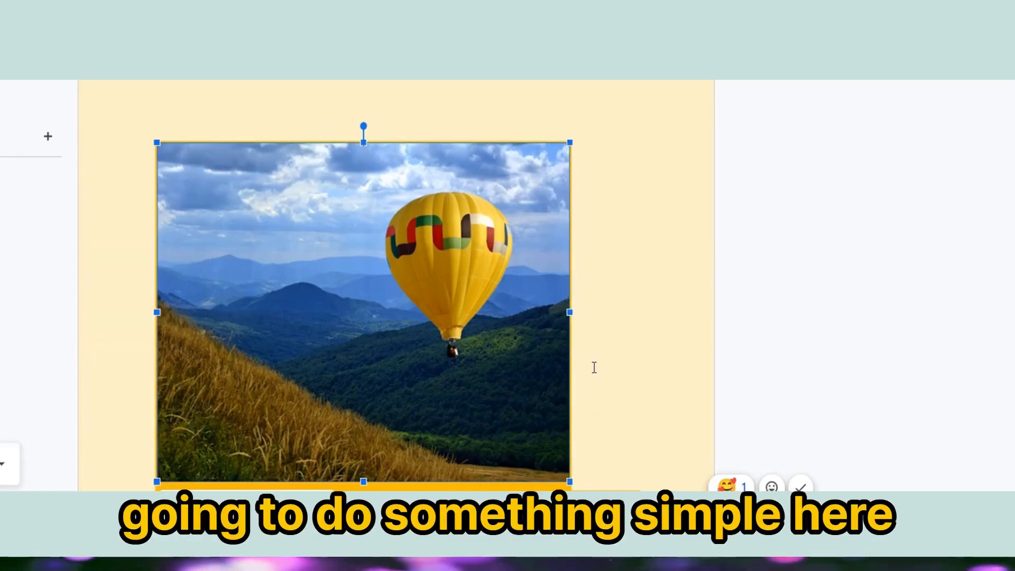
Set the text wrapping of the PIXABAY Earth image to behind text.
{"action": "scroll", "coordinate": [594, 367], "scroll_direction": "down", "scroll_amount": 2}
{"action": "scroll", "coordinate": [594, 367], "scroll_direction": "down", "scroll_amount": 4}
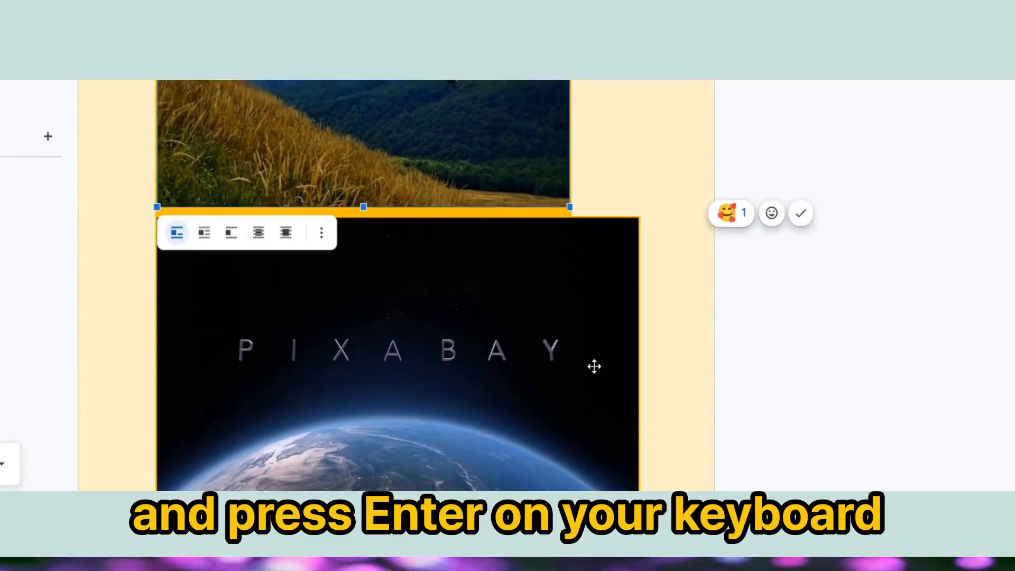
{"action": "scroll", "coordinate": [594, 366], "scroll_direction": "down", "scroll_amount": 1}
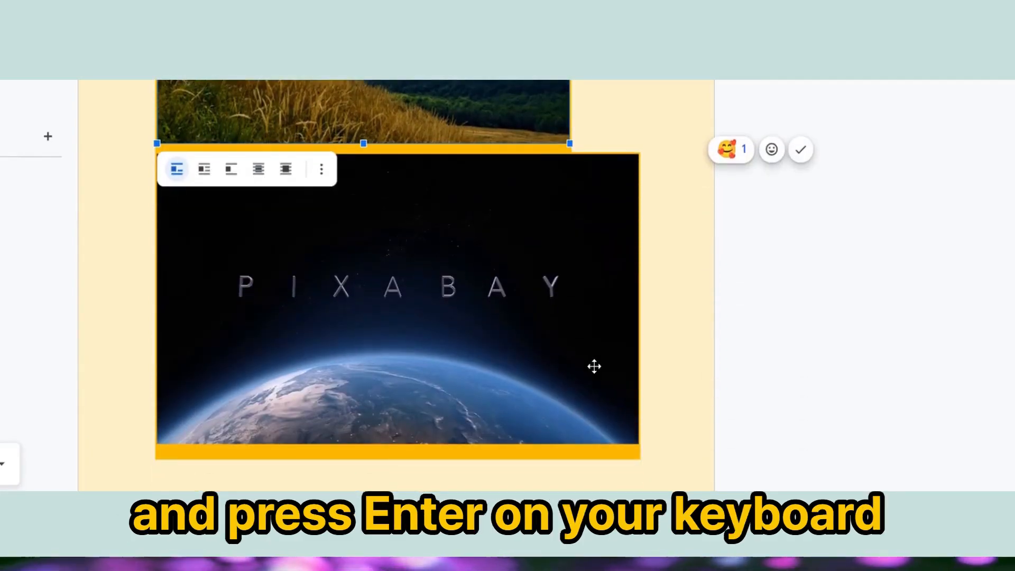
{"action": "left_click", "coordinate": [313, 275]}
{"action": "scroll", "coordinate": [316, 275], "scroll_direction": "down", "scroll_amount": 2}
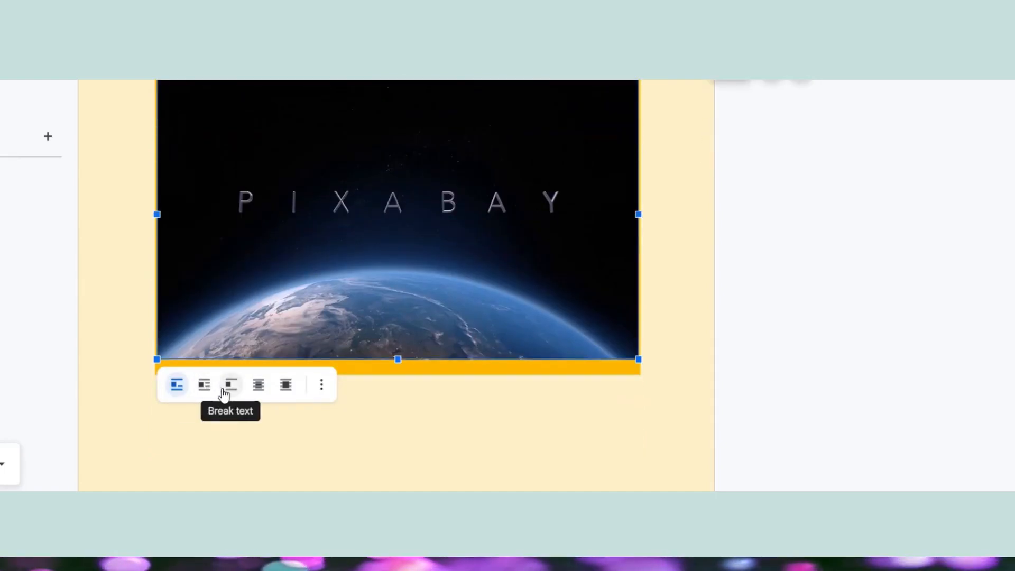
{"action": "left_click", "coordinate": [259, 385]}
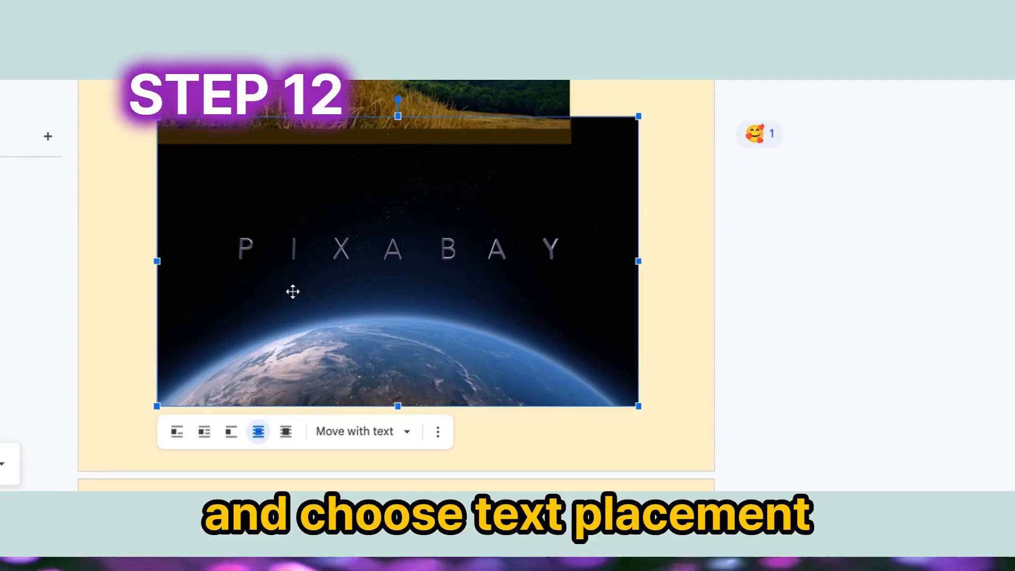
Open the position options for the PIXABAY Earth image.
{"action": "scroll", "coordinate": [537, 376], "scroll_direction": "down", "scroll_amount": 1}
{"action": "left_click", "coordinate": [405, 403]}
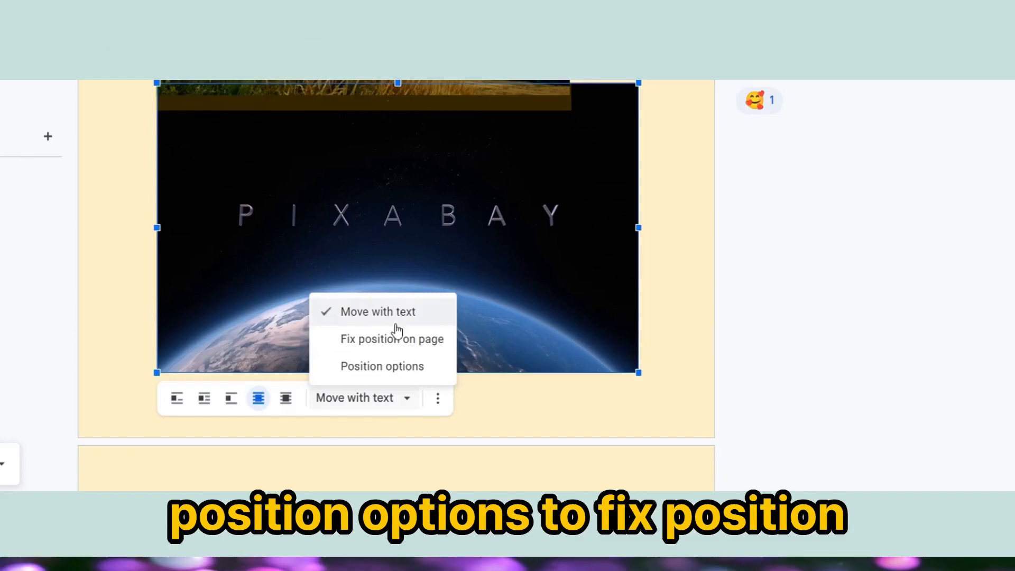
{"action": "left_click", "coordinate": [381, 367]}
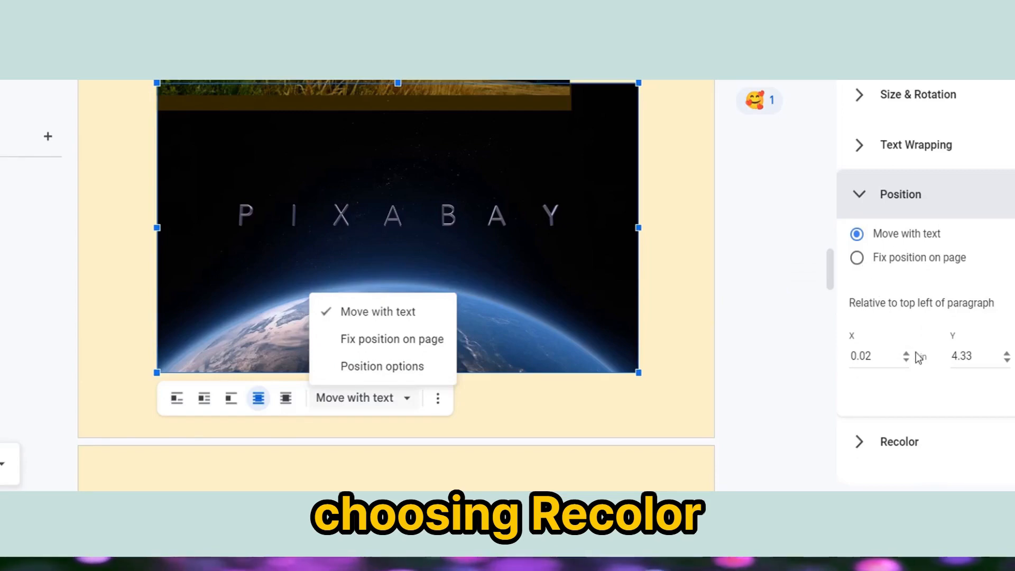
Recolor the PIXABAY Earth image with green Light 5, and replace that with purple Light 9.
{"action": "scroll", "coordinate": [916, 352], "scroll_direction": "down", "scroll_amount": 2}
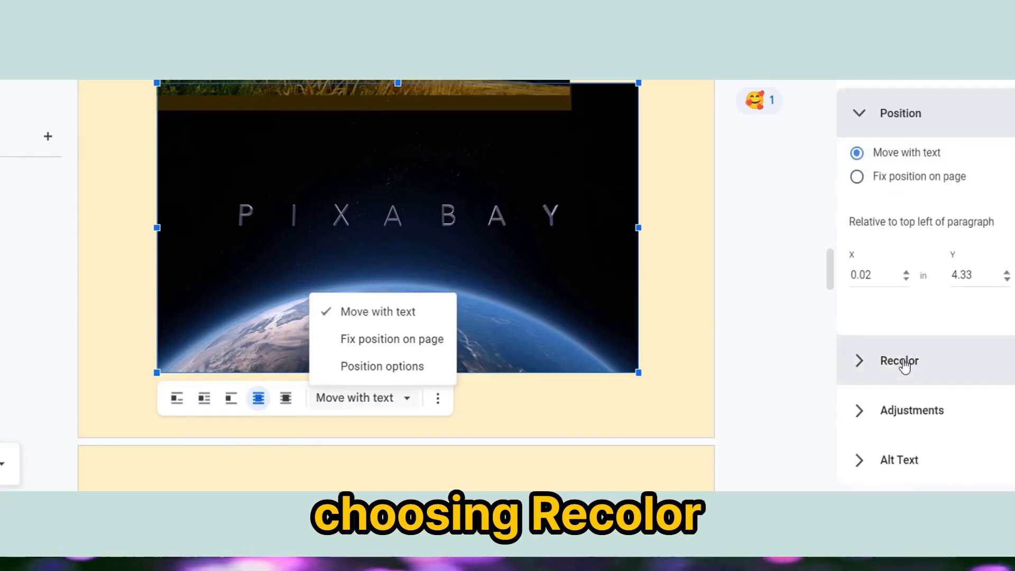
{"action": "left_click", "coordinate": [904, 365]}
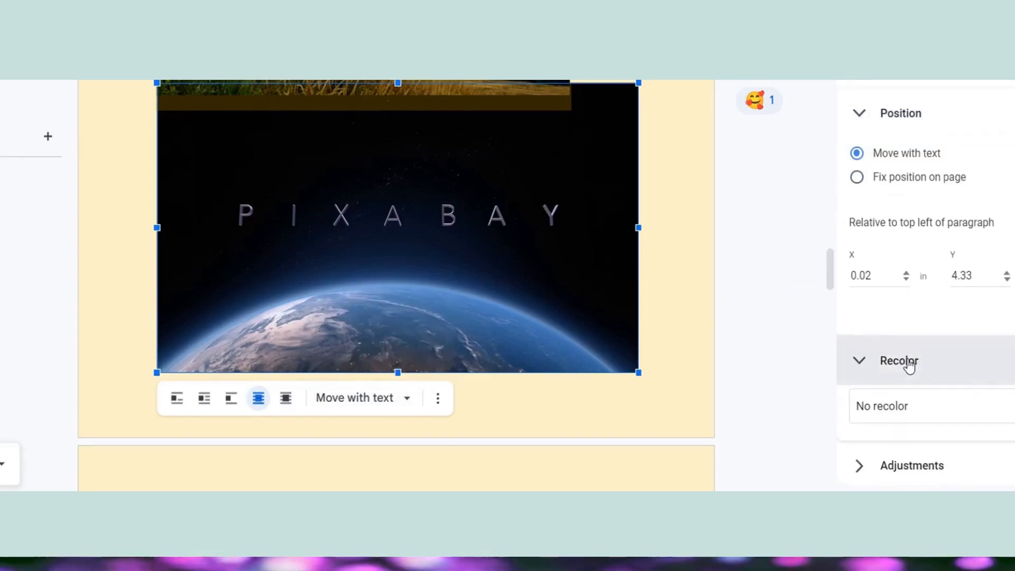
{"action": "left_click", "coordinate": [909, 406]}
{"action": "scroll", "coordinate": [1003, 398], "scroll_direction": "down", "scroll_amount": 3}
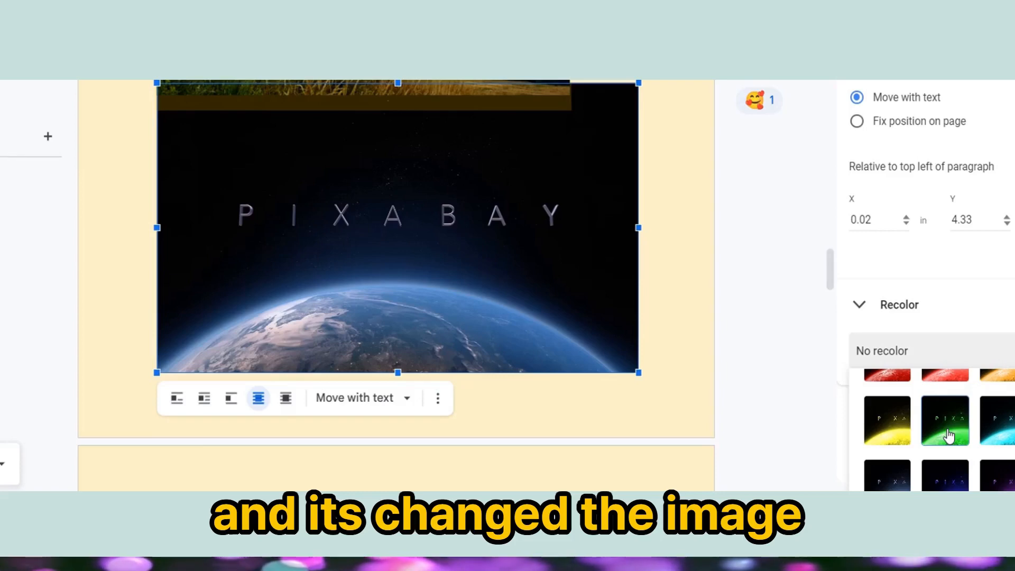
{"action": "left_click", "coordinate": [948, 435]}
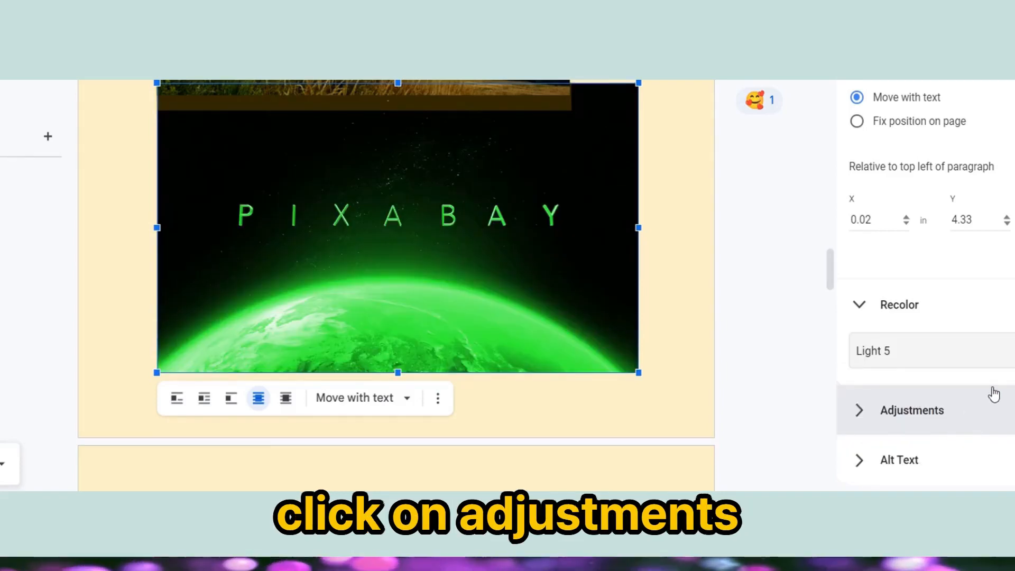
{"action": "left_click", "coordinate": [983, 350]}
{"action": "scroll", "coordinate": [994, 423], "scroll_direction": "down", "scroll_amount": 2}
{"action": "left_click", "coordinate": [1000, 408]}
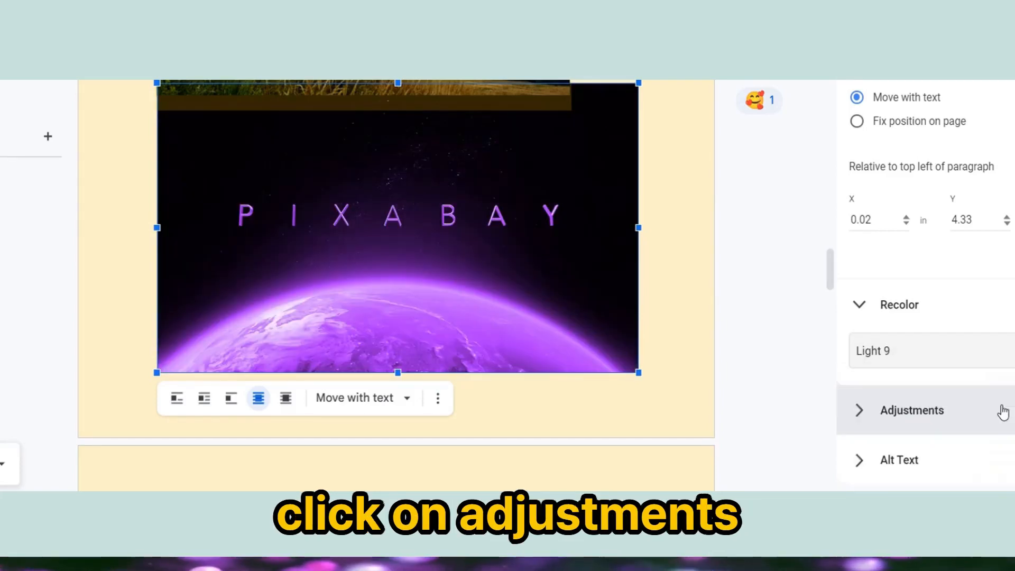
Reduce the opacity of the purple PIXABAY Earth image to just under half in its image adjustments.
{"action": "left_click", "coordinate": [953, 414]}
{"action": "scroll", "coordinate": [954, 413], "scroll_direction": "down", "scroll_amount": 3}
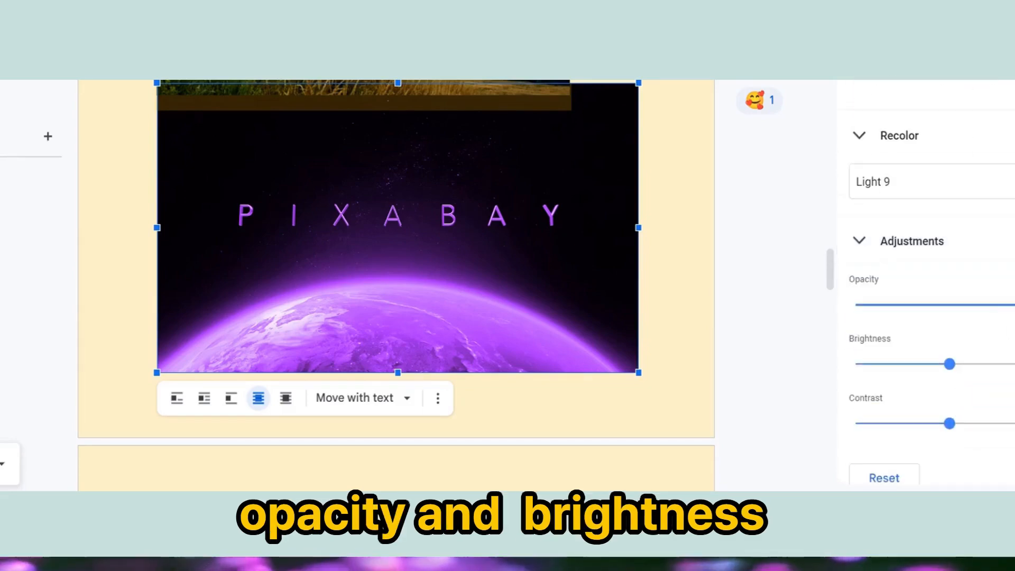
{"action": "left_click_drag", "start_coordinate": [1007, 305], "coordinate": [940, 328]}
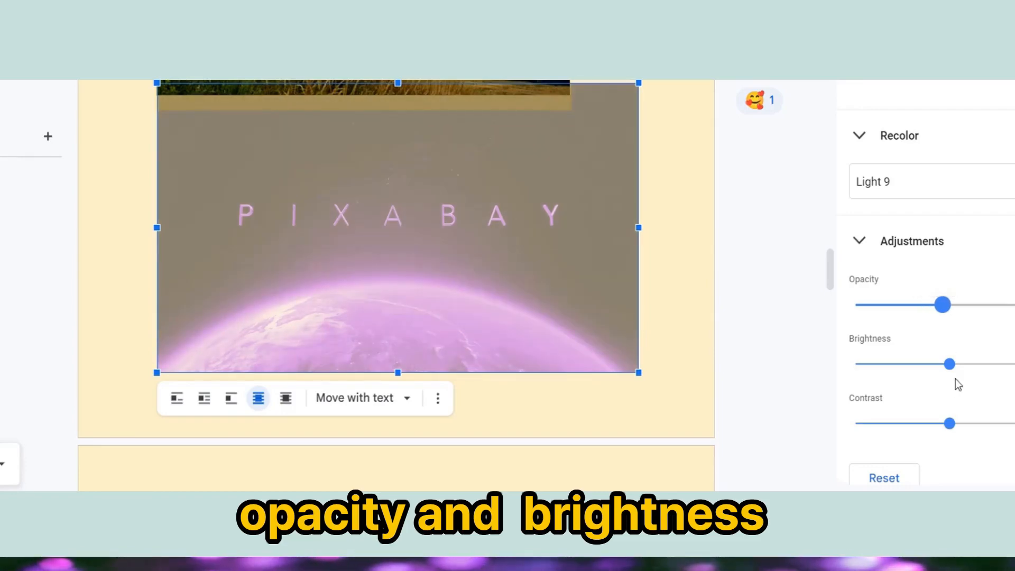
Lower the brightness of the purple PIXABAY Earth image slightly and raise its contrast strongly.
{"action": "left_click_drag", "start_coordinate": [952, 370], "coordinate": [927, 390]}
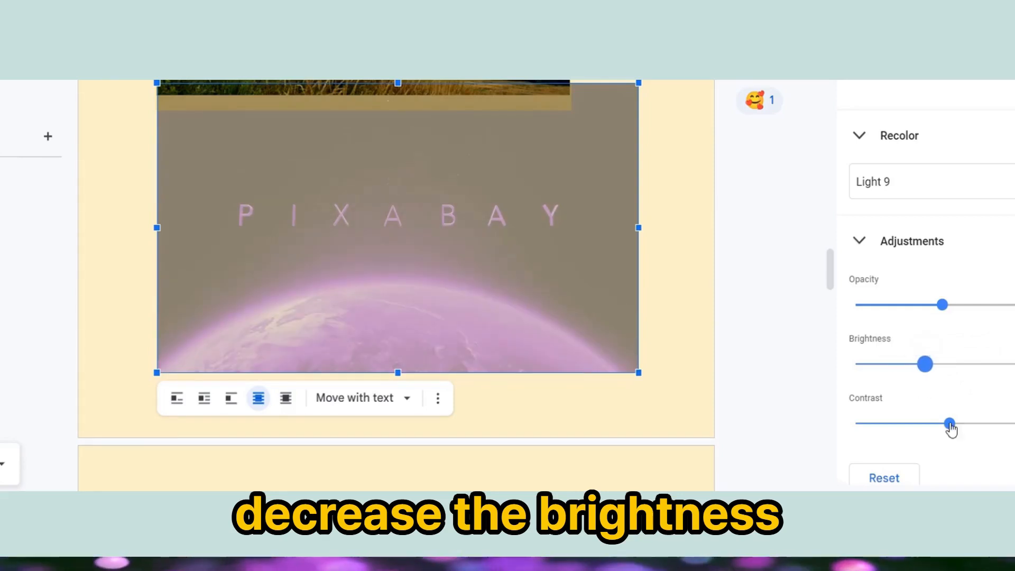
{"action": "left_click_drag", "start_coordinate": [951, 430], "coordinate": [1012, 423]}
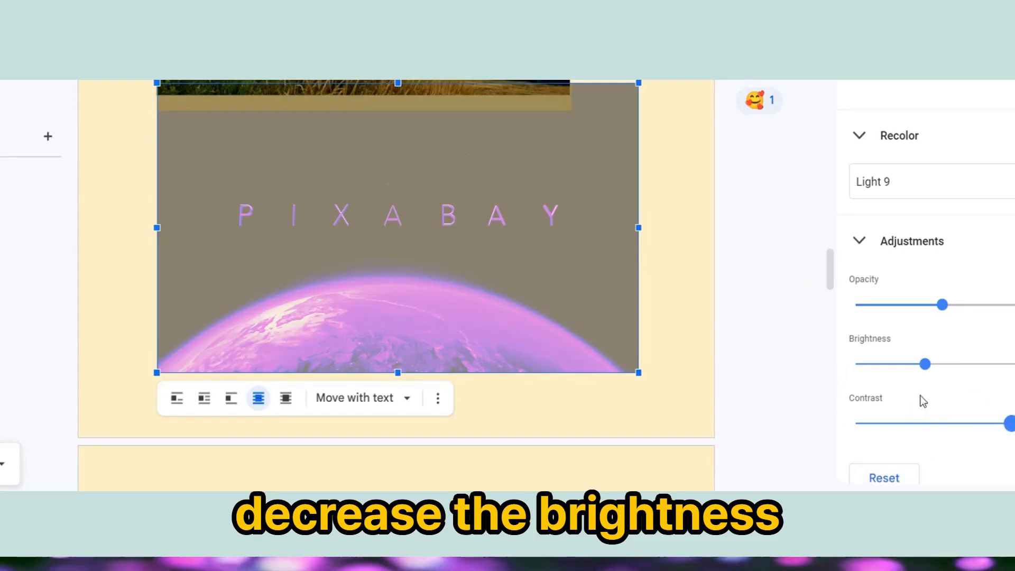
Add the alt text description "Pixabay free images to use in your document" to the PIXABAY Earth image.
{"action": "scroll", "coordinate": [933, 399], "scroll_direction": "down", "scroll_amount": 1}
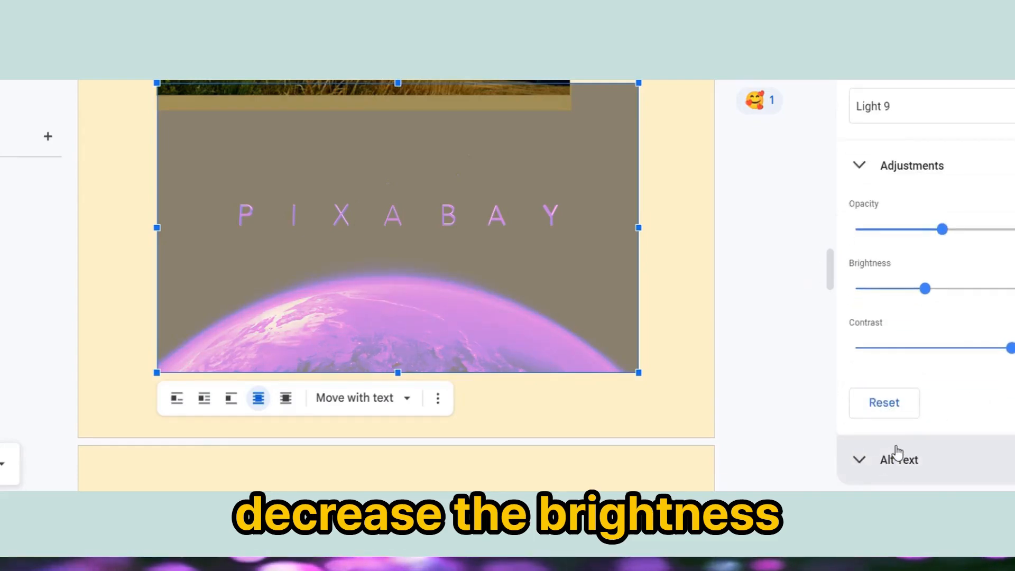
{"action": "left_click", "coordinate": [897, 453]}
{"action": "scroll", "coordinate": [919, 444], "scroll_direction": "down", "scroll_amount": 4}
{"action": "left_click", "coordinate": [889, 373]}
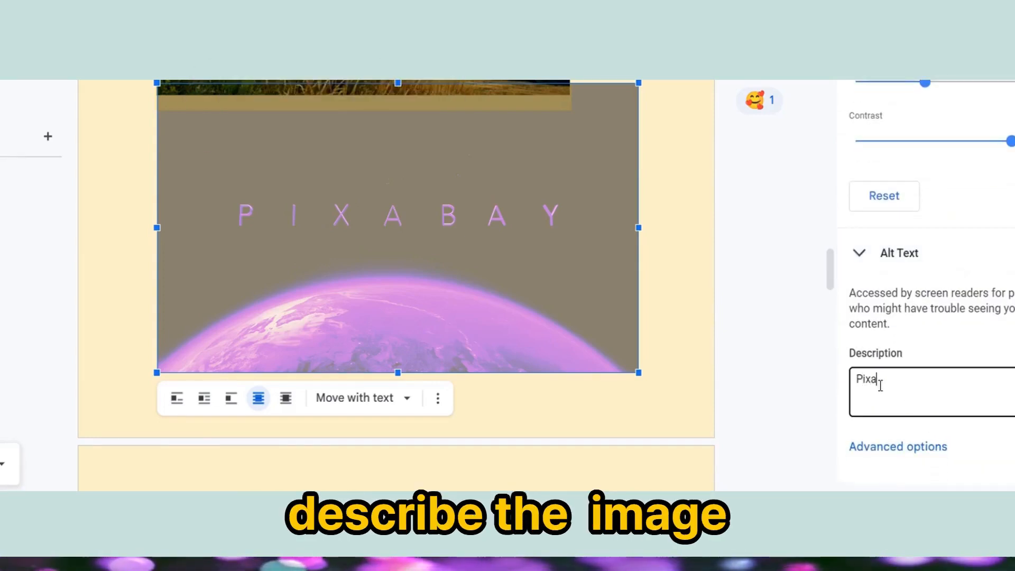
{"action": "type", "text": "Pixabay free"}
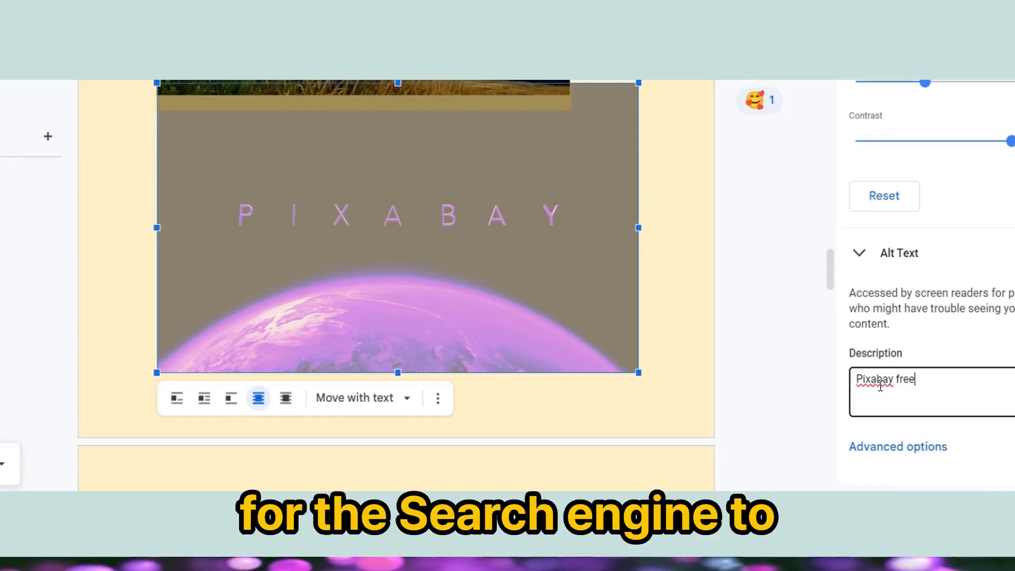
{"action": "type", "text": " images to"}
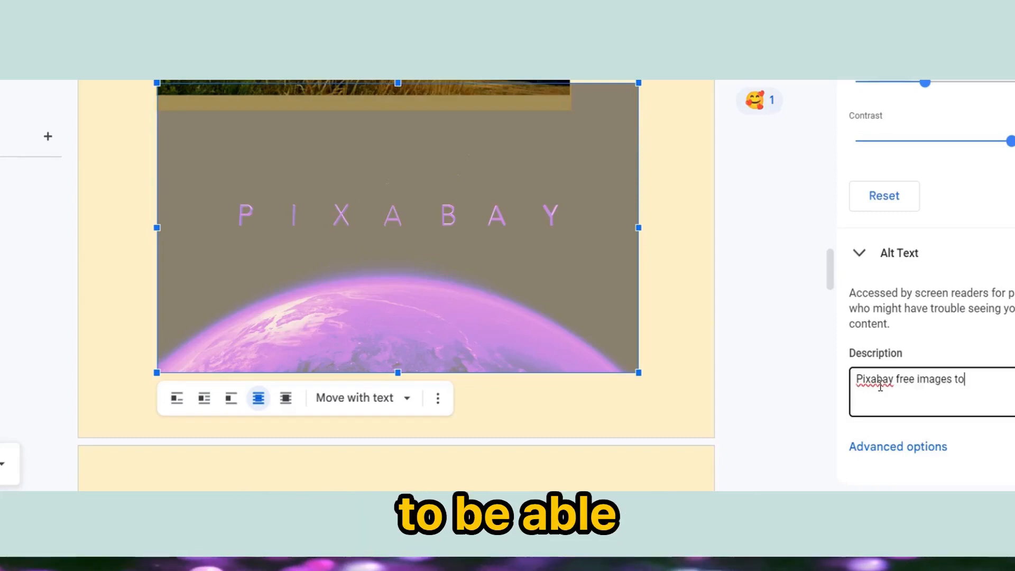
{"action": "type", "text": " use in you"}
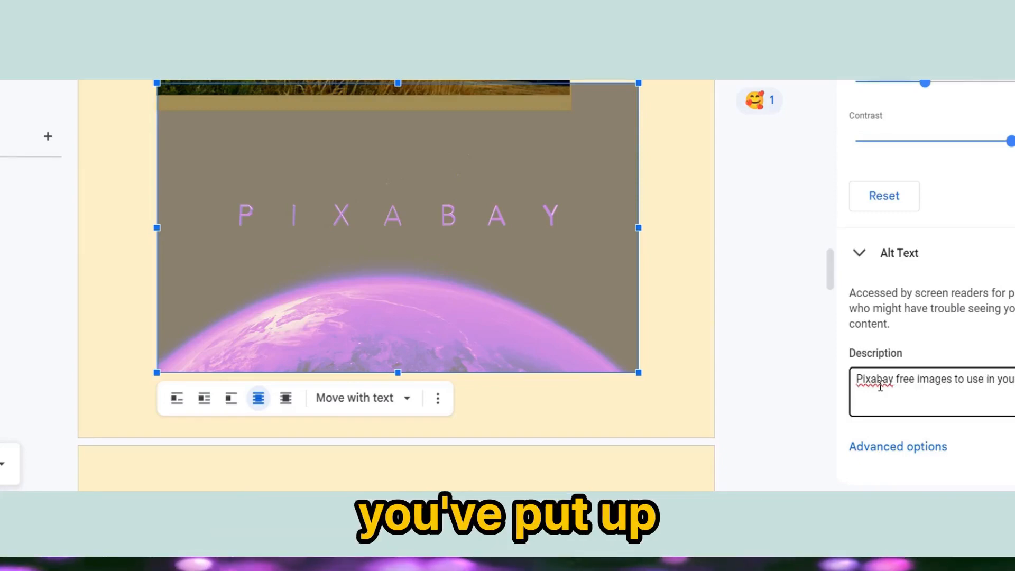
{"action": "type", "text": "r document"}
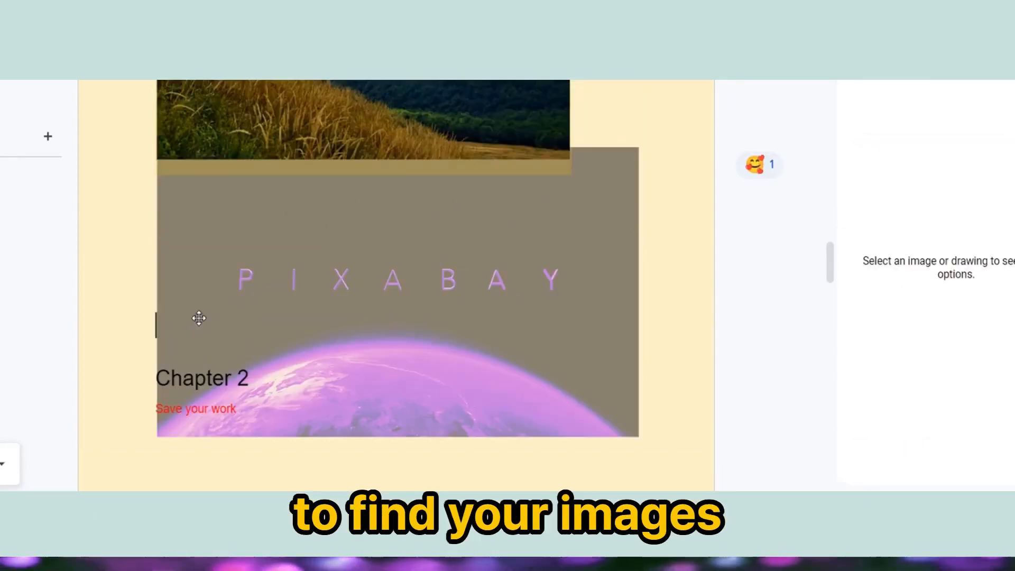
Write "Text Here on top of the Image" on the empty line above the Chapter 2 heading, over the Earth image.
{"action": "type", "text": "Text"}
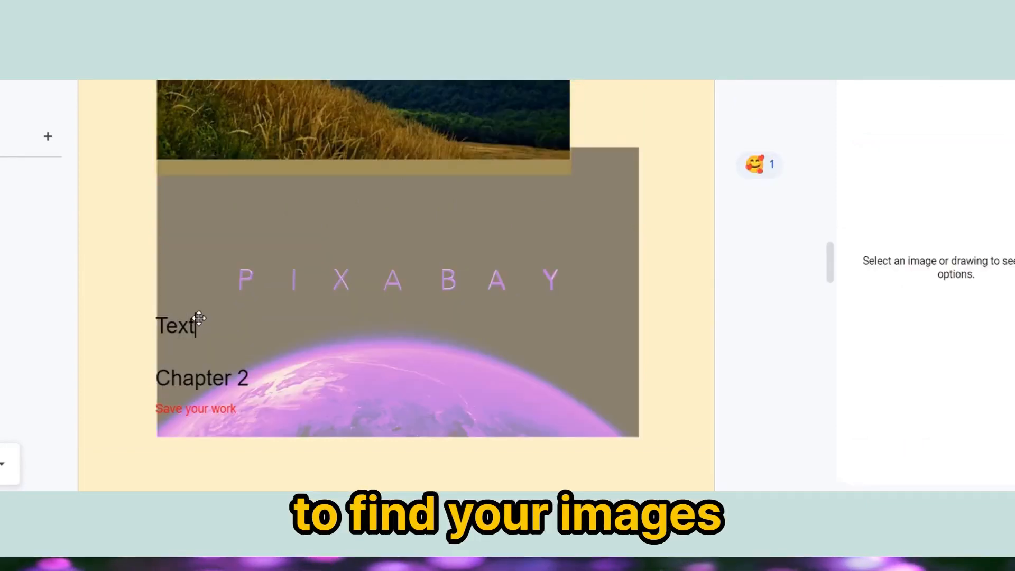
{"action": "type", "text": " Here o"}
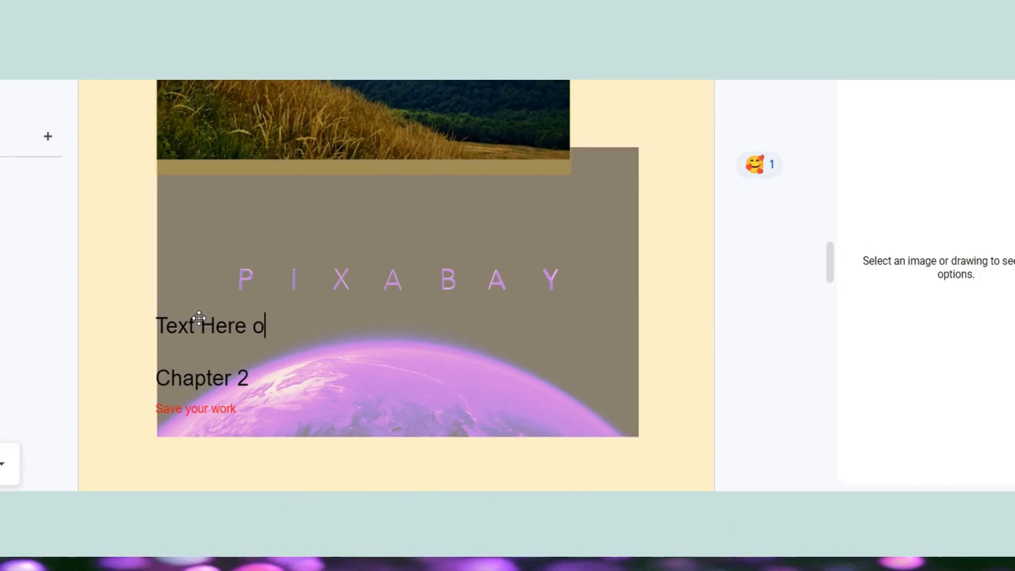
{"action": "type", "text": "n top of the Image"}
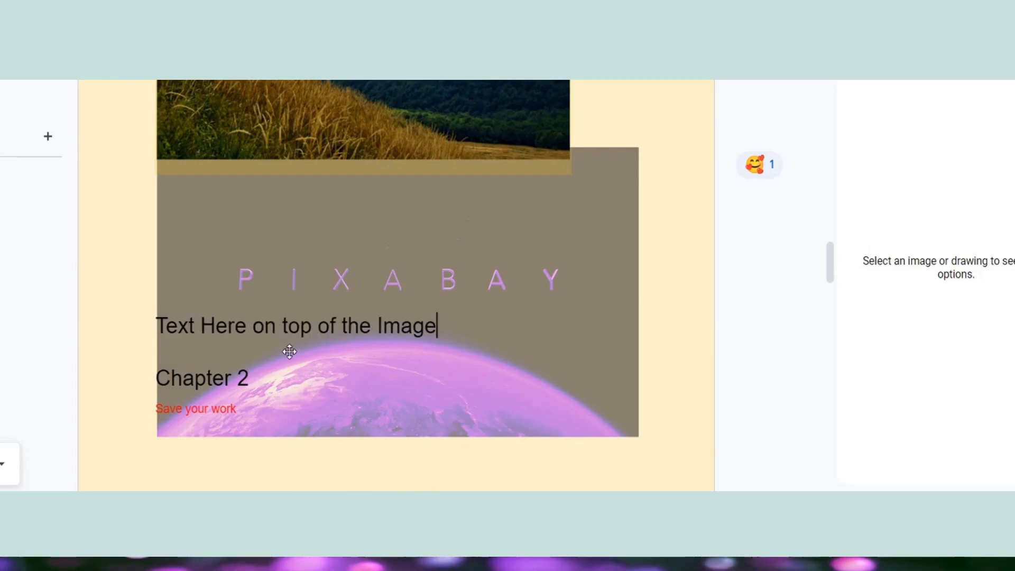
Make the line "Text Here on top of the Image" white and bold.
{"action": "triple_click", "coordinate": [297, 326]}
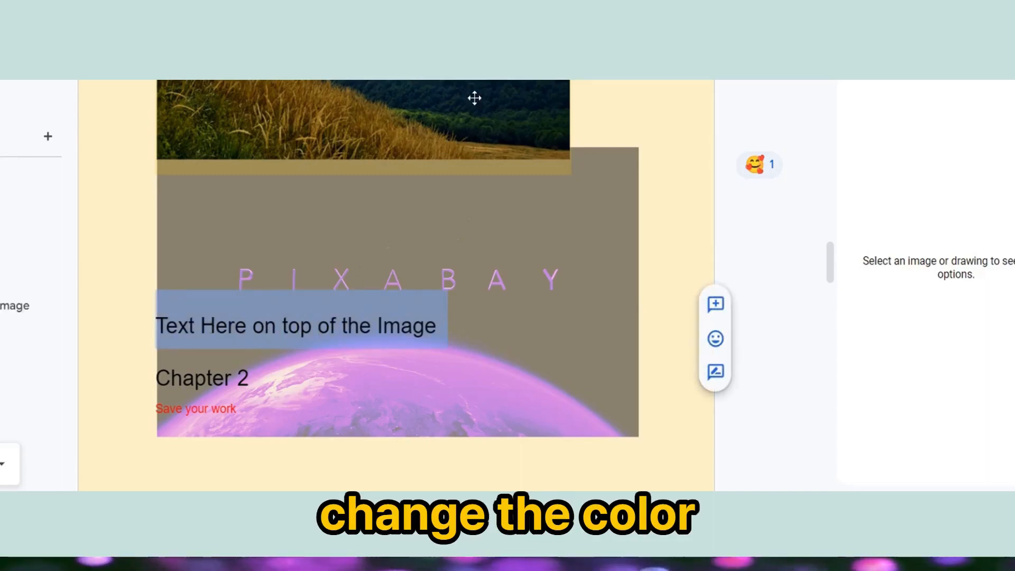
{"action": "left_click", "coordinate": [434, 47]}
{"action": "left_click", "coordinate": [597, 82]}
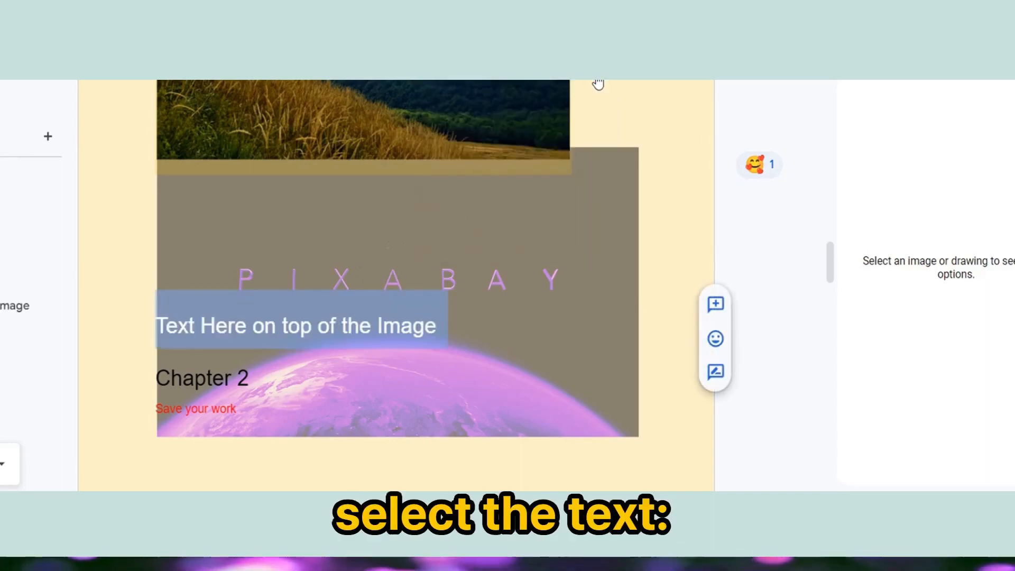
{"action": "key", "text": "ctrl+b"}
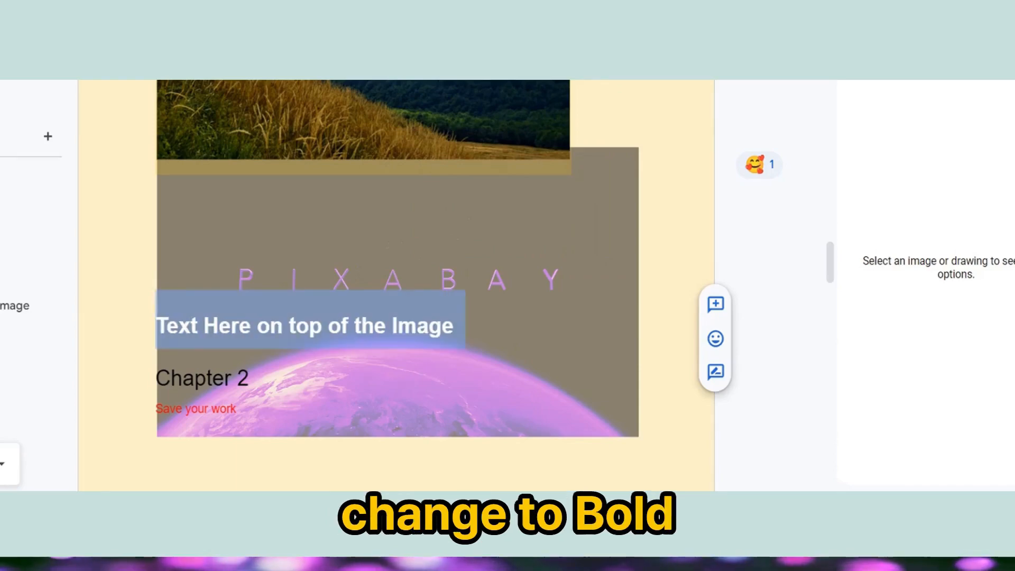
{"action": "key", "text": "ctrl+i"}
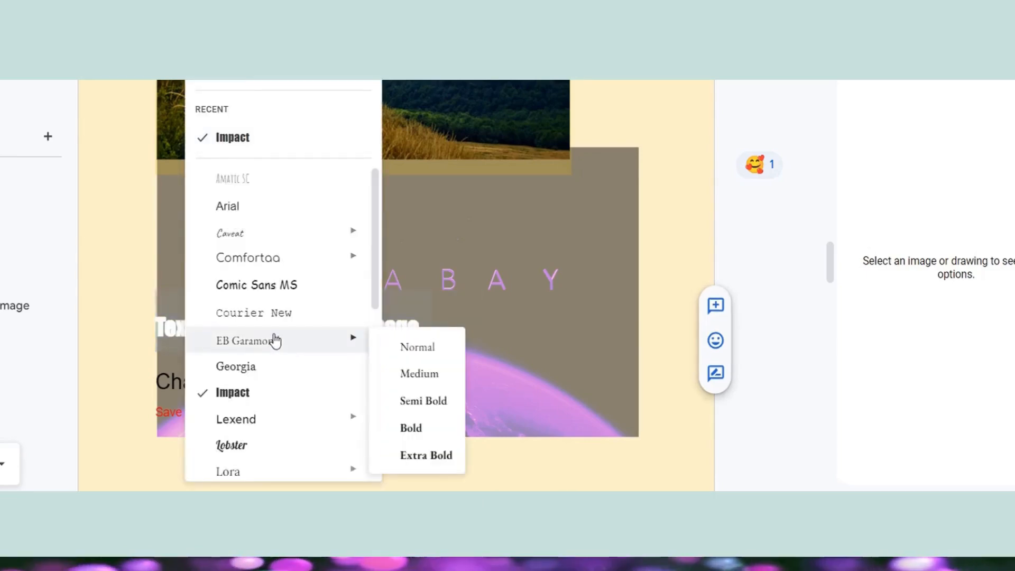
Change the font of the line "Text Here on top of the Image" from Impact to a rounded sans-serif typeface.
{"action": "scroll", "coordinate": [278, 339], "scroll_direction": "down", "scroll_amount": 2}
{"action": "left_click", "coordinate": [280, 334]}
{"action": "left_click", "coordinate": [333, 323]}
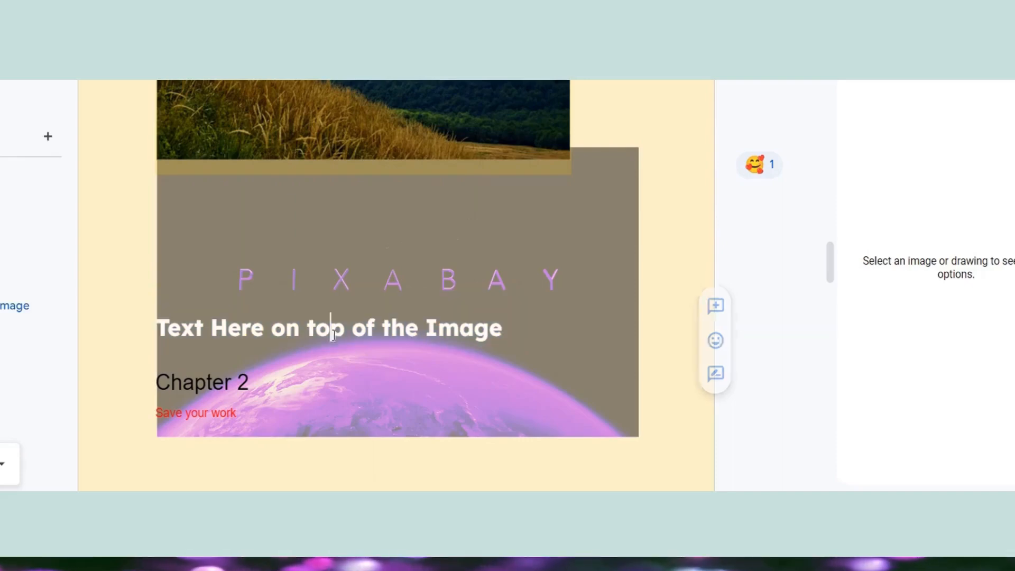
{"action": "left_click", "coordinate": [154, 376]}
{"action": "key", "text": "Return"}
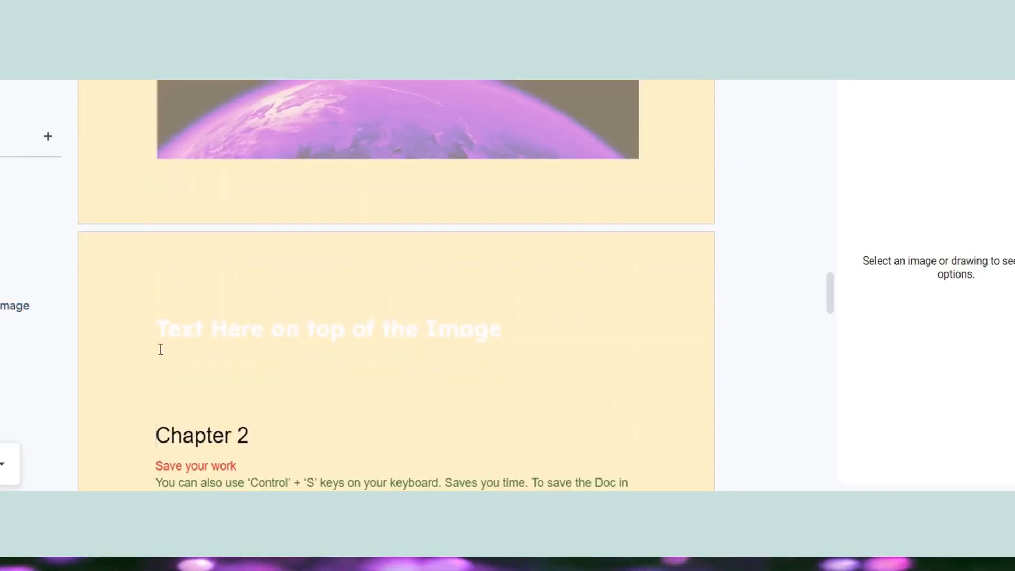
{"action": "key", "text": "BackSpace"}
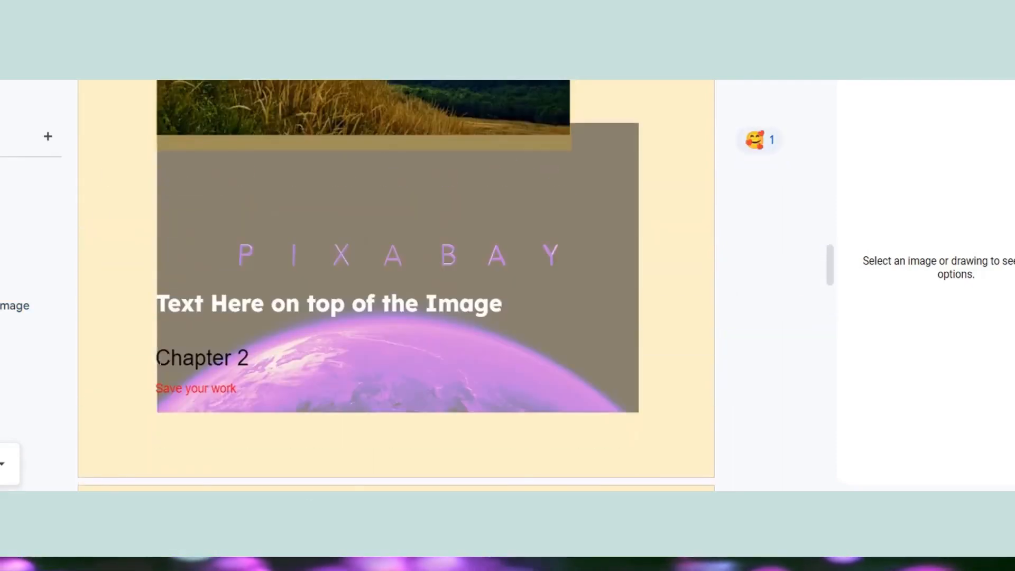
Insert a page break before the Chapter 2 heading so that the chapter starts on its own page.
{"action": "left_click", "coordinate": [1, 7]}
{"action": "scroll", "coordinate": [113, 355], "scroll_direction": "down", "scroll_amount": 3}
{"action": "mouse_move", "coordinate": [113, 313]}
{"action": "left_click", "coordinate": [272, 316]}
Look through the document's share, email and download options, and open its version history.
{"action": "left_click", "coordinate": [2, 6]}
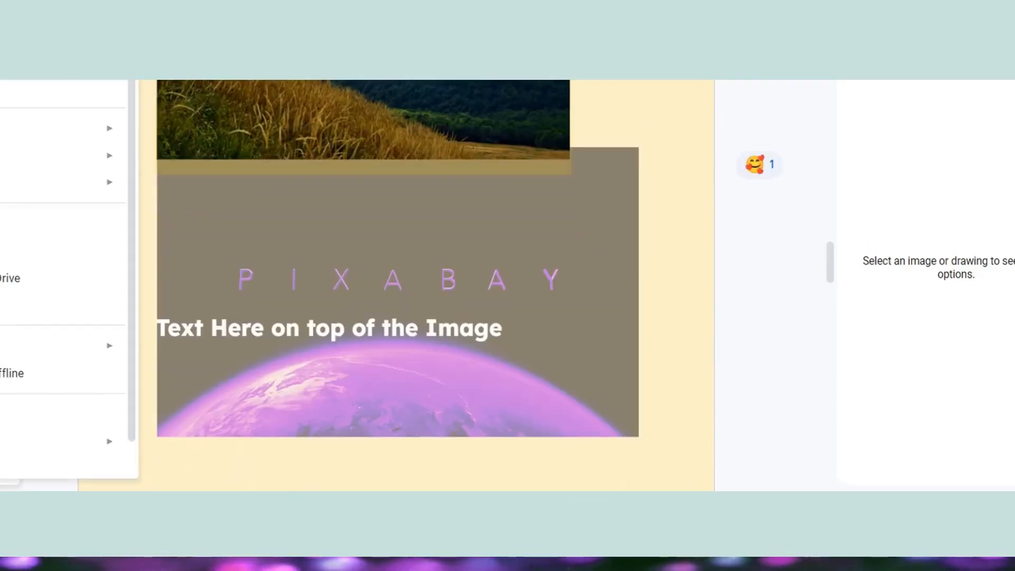
{"action": "mouse_move", "coordinate": [23, 132]}
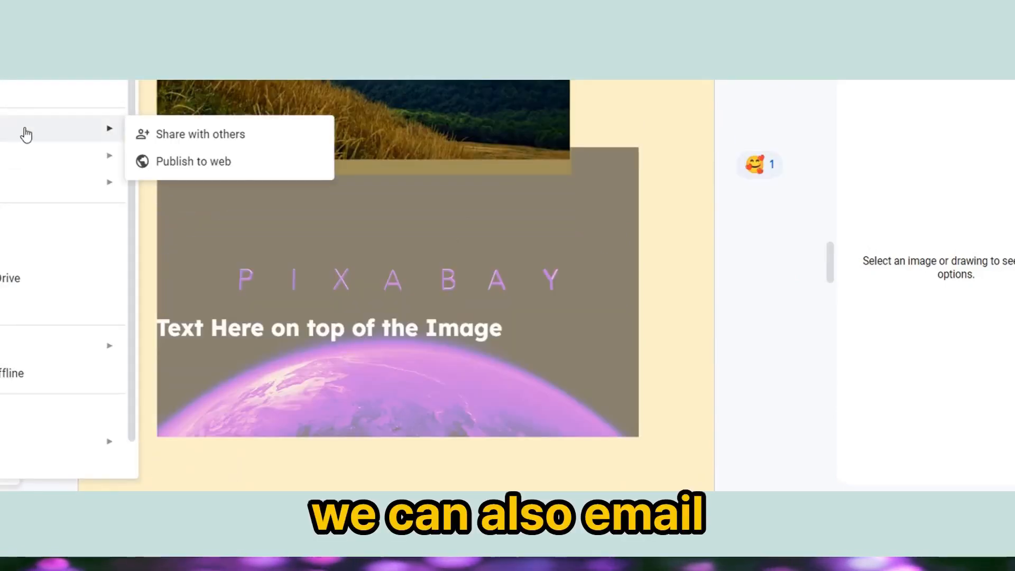
{"action": "mouse_move", "coordinate": [76, 158]}
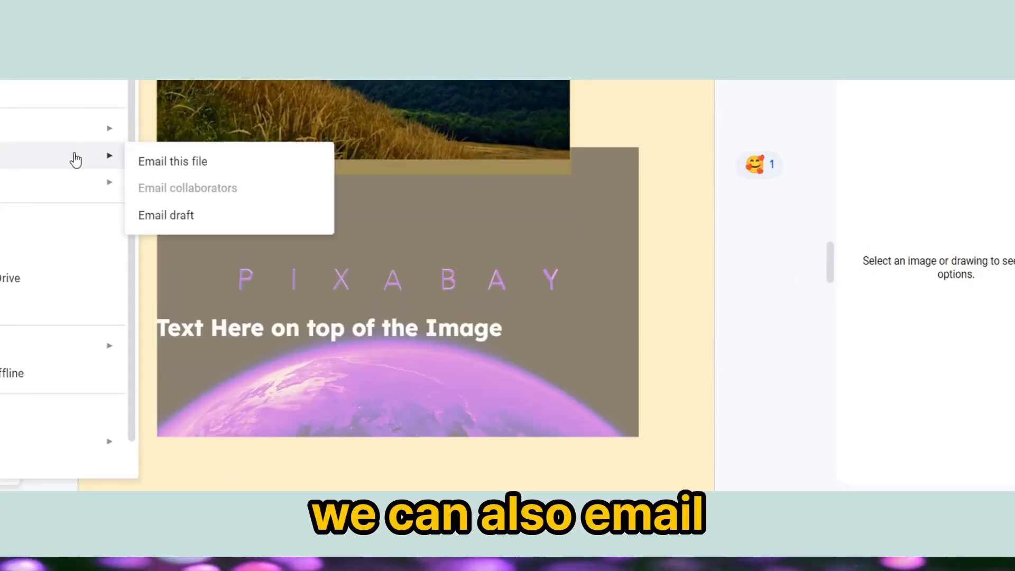
{"action": "mouse_move", "coordinate": [100, 181]}
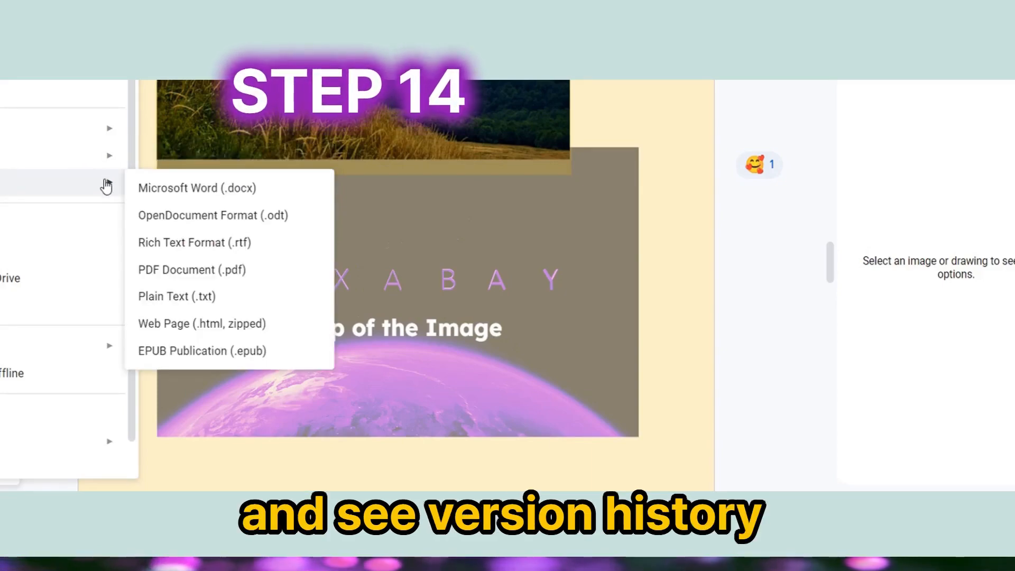
{"action": "mouse_move", "coordinate": [98, 357]}
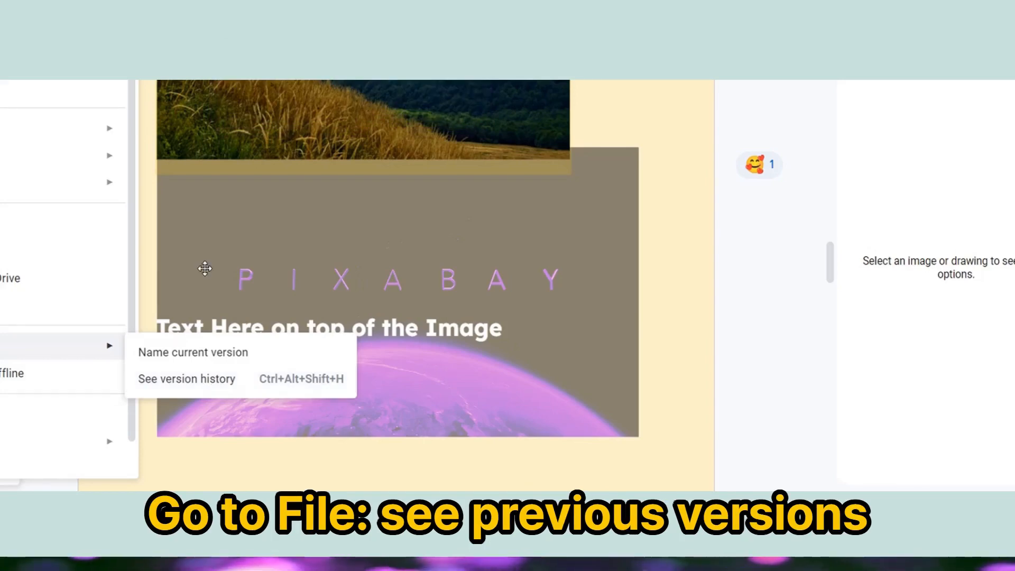
{"action": "left_click", "coordinate": [199, 380]}
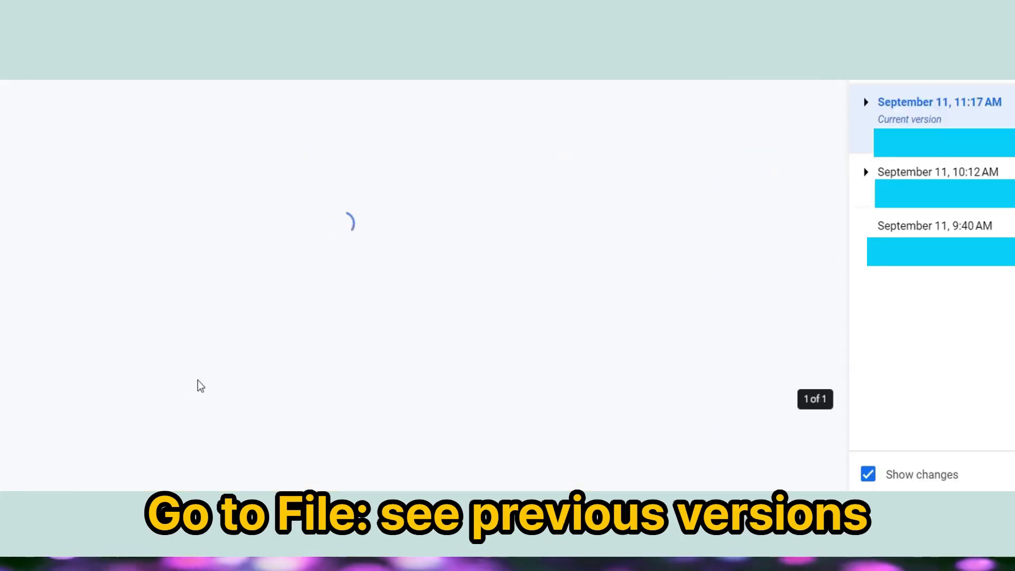